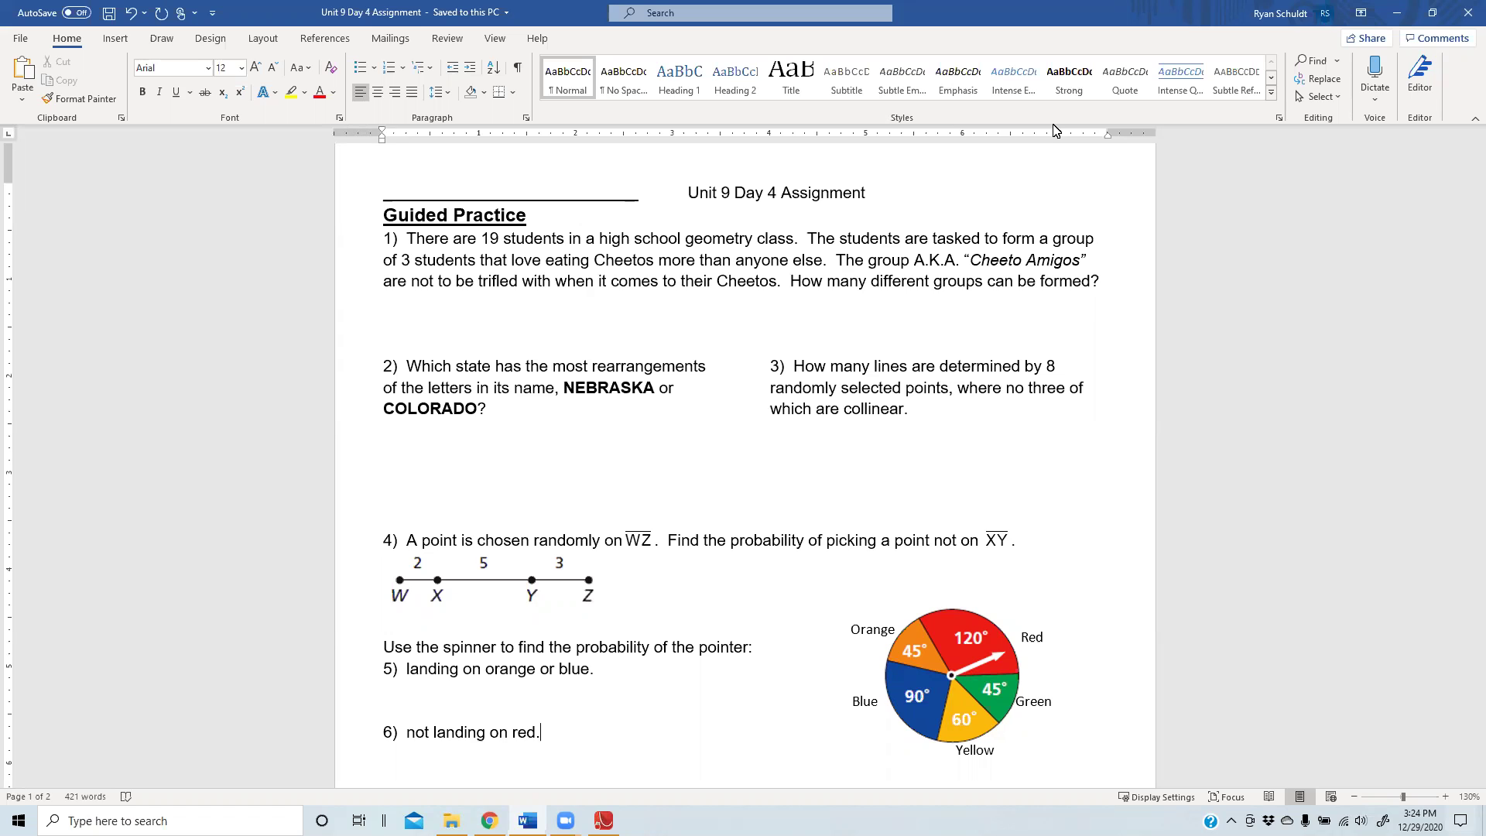
- Highlight "form a group" in question 1 with the pink highlighter
left_click(163, 40)
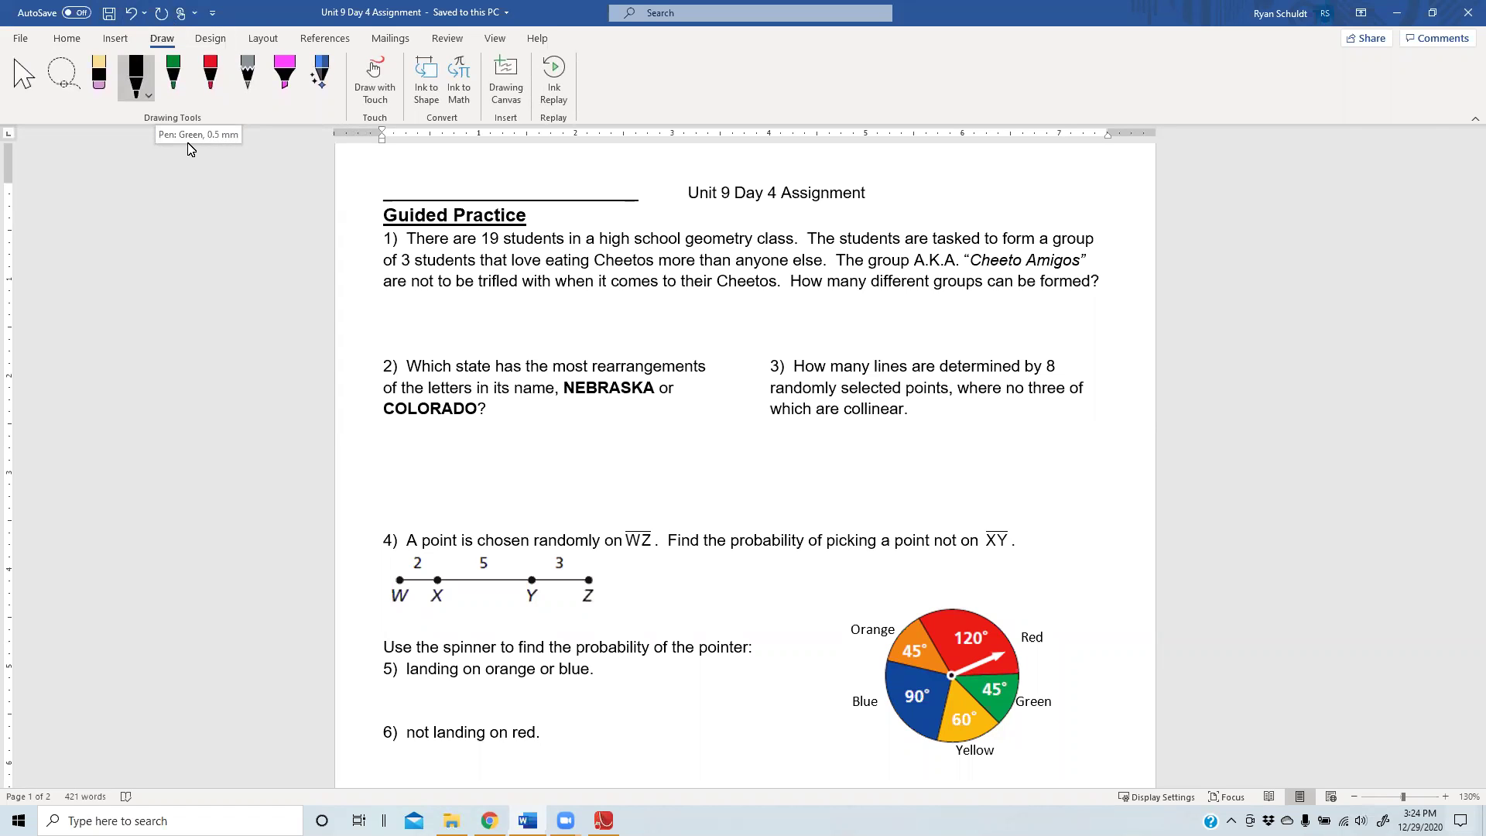
left_click(284, 82)
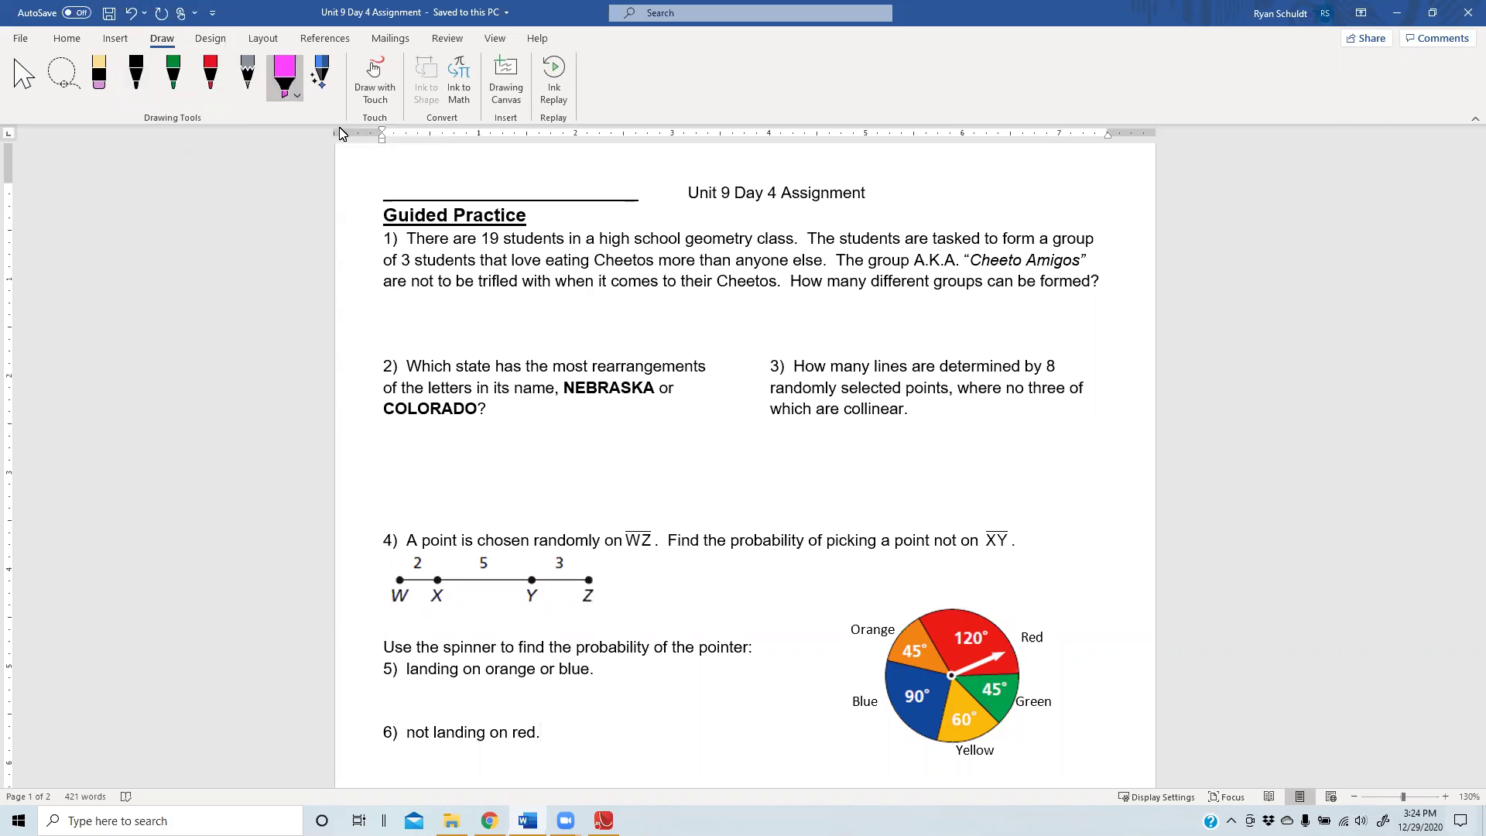
left_click_drag(1001, 239, 1094, 240)
- In red ink, note under question 1 that order does not matter and it is without replacement
left_click(134, 76)
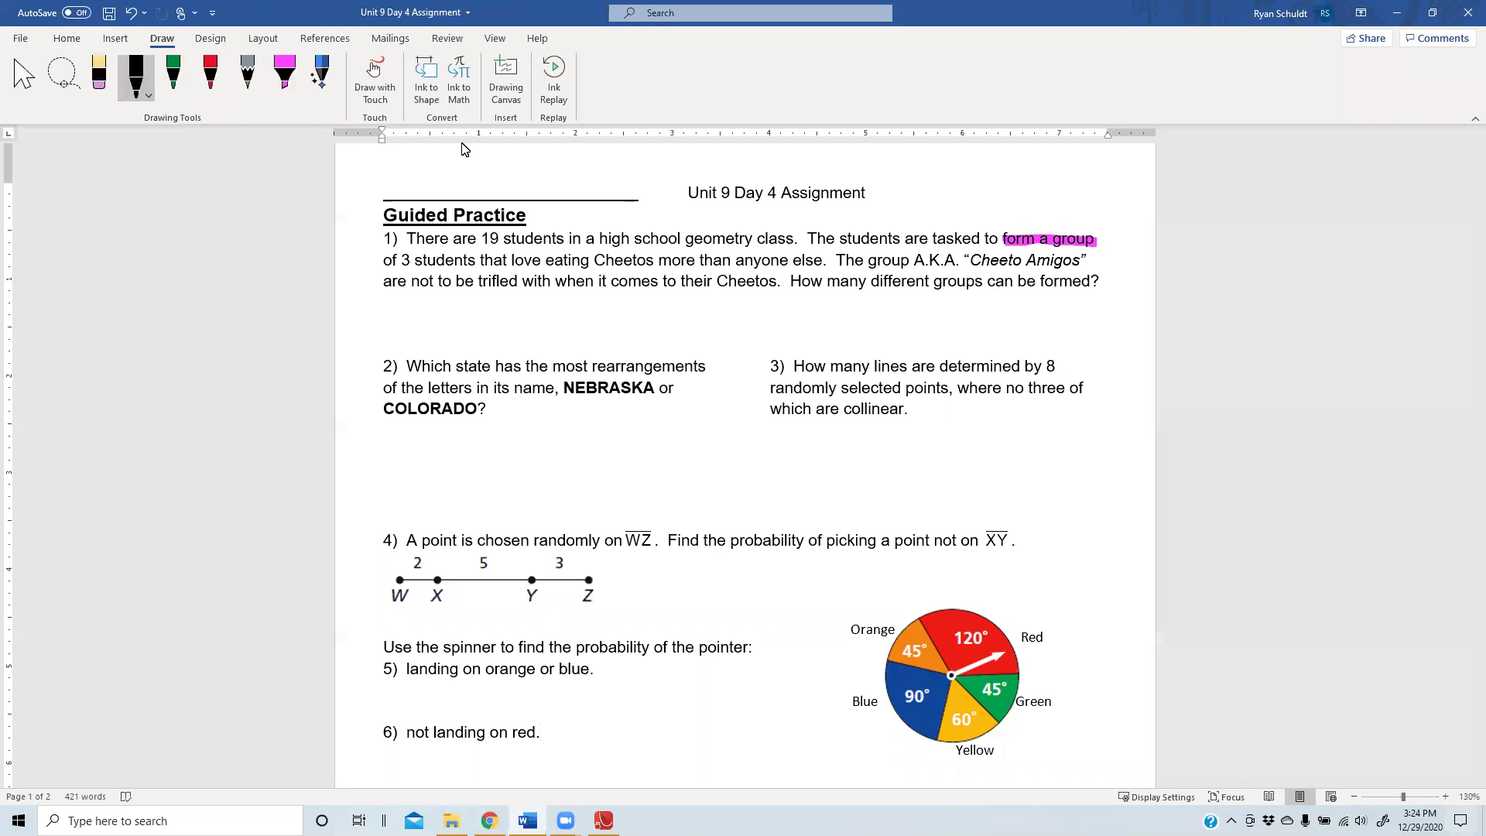
left_click(210, 76)
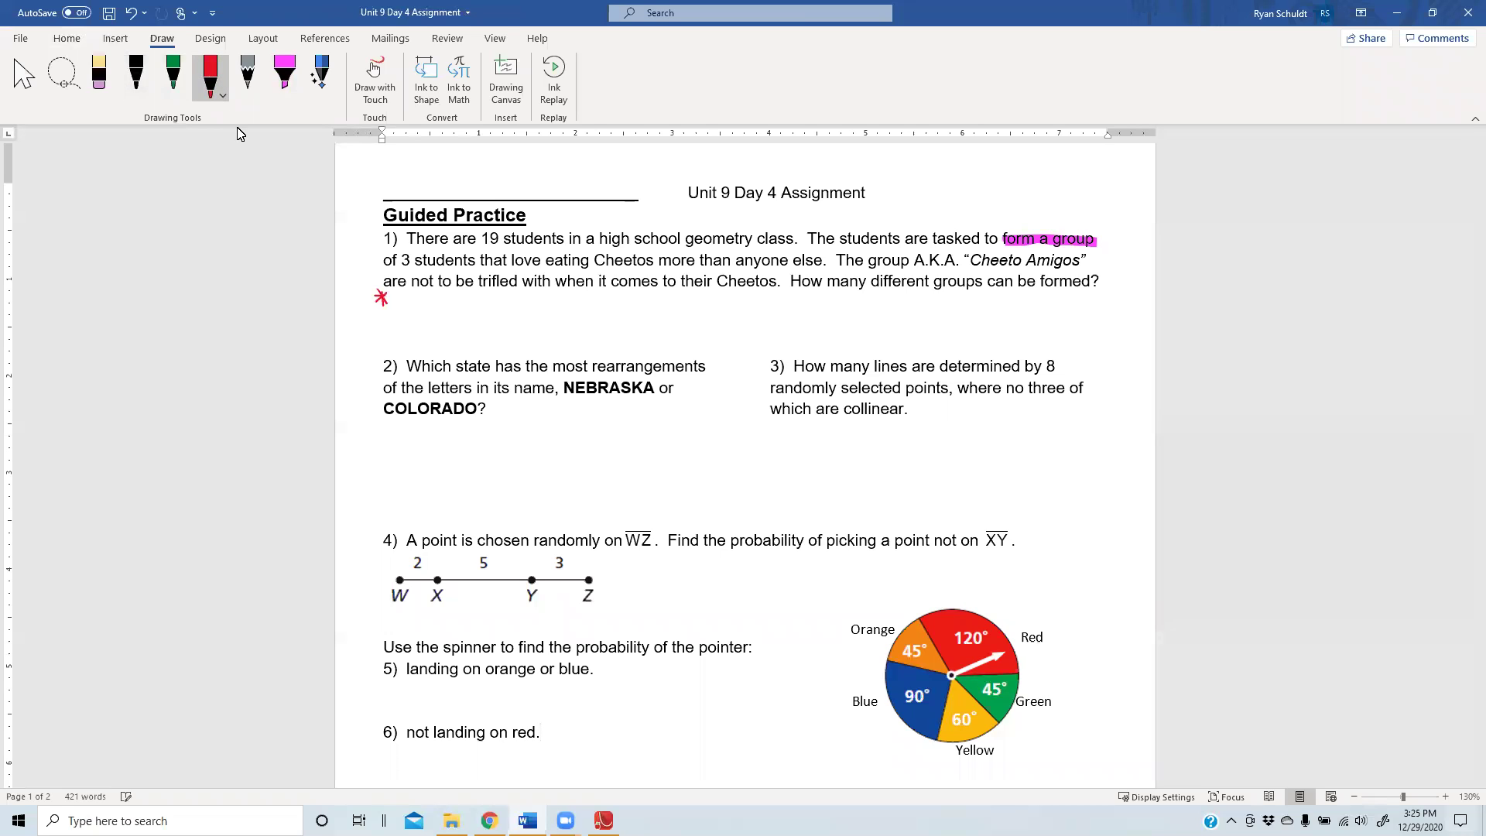
mouse_move(402, 293)
left_mouse_down()
mouse_move(425, 309)
mouse_move(455, 294)
mouse_move(509, 311)
mouse_move(511, 296)
mouse_move(548, 310)
mouse_move(564, 298)
left_mouse_up()
left_click_drag(559, 306, 568, 308)
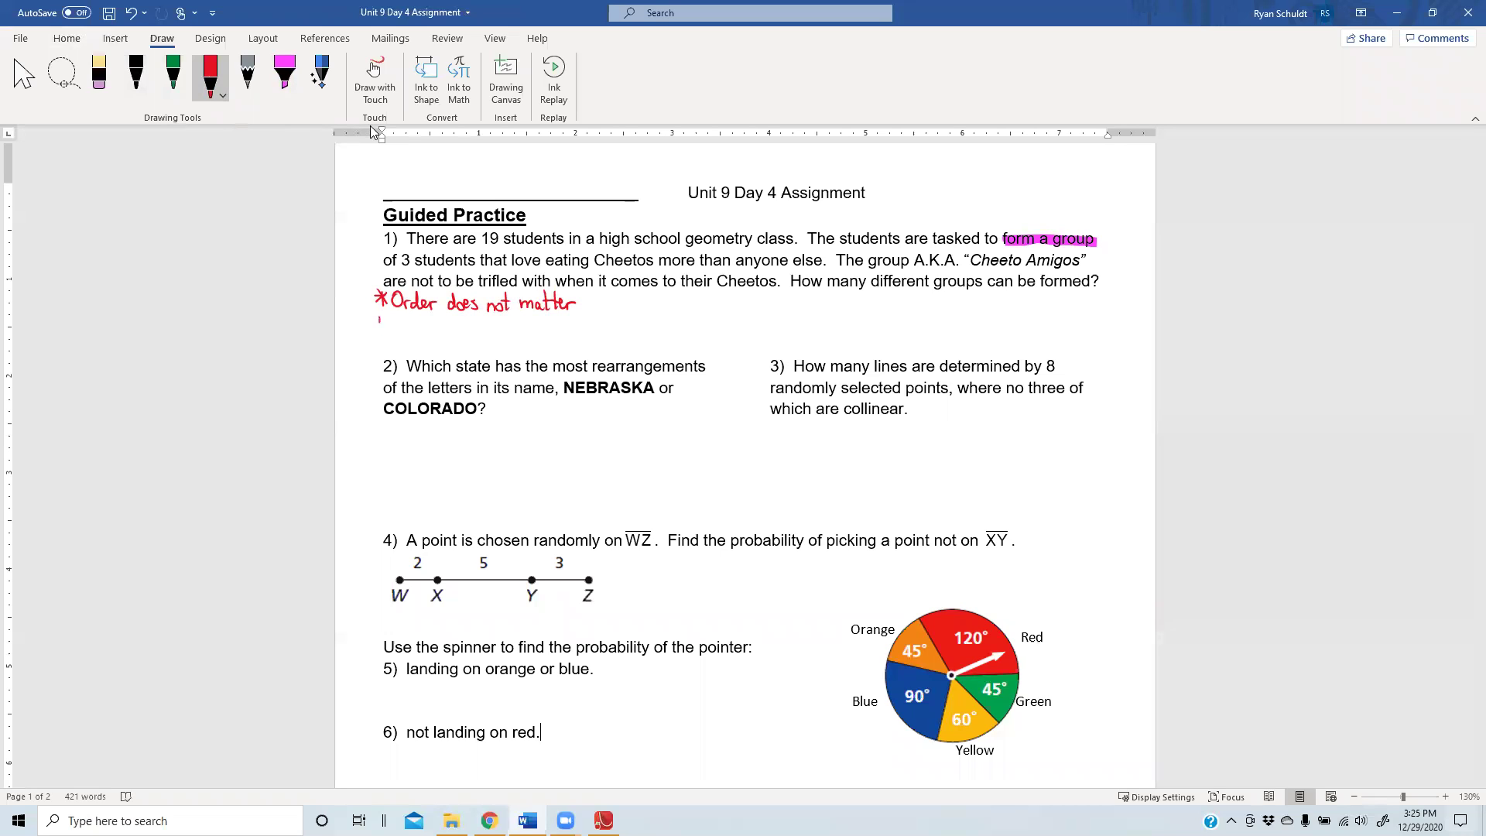
left_click_drag(374, 329, 386, 331)
mouse_move(391, 319)
left_mouse_down()
mouse_move(396, 334)
mouse_move(403, 319)
left_mouse_up()
left_click_drag(406, 325, 418, 325)
mouse_move(417, 318)
left_mouse_down()
mouse_move(422, 334)
mouse_move(471, 338)
left_mouse_up()
mouse_move(482, 318)
left_mouse_down()
mouse_move(483, 338)
mouse_move(543, 338)
left_mouse_up()
mouse_move(537, 326)
left_mouse_down()
mouse_move(587, 302)
mouse_move(579, 346)
mouse_move(621, 318)
mouse_move(699, 329)
left_mouse_up()
- In black ink, circle 19 and 3 and write n=19, r=3, nCr(19,3)= for question 1
left_click(136, 74)
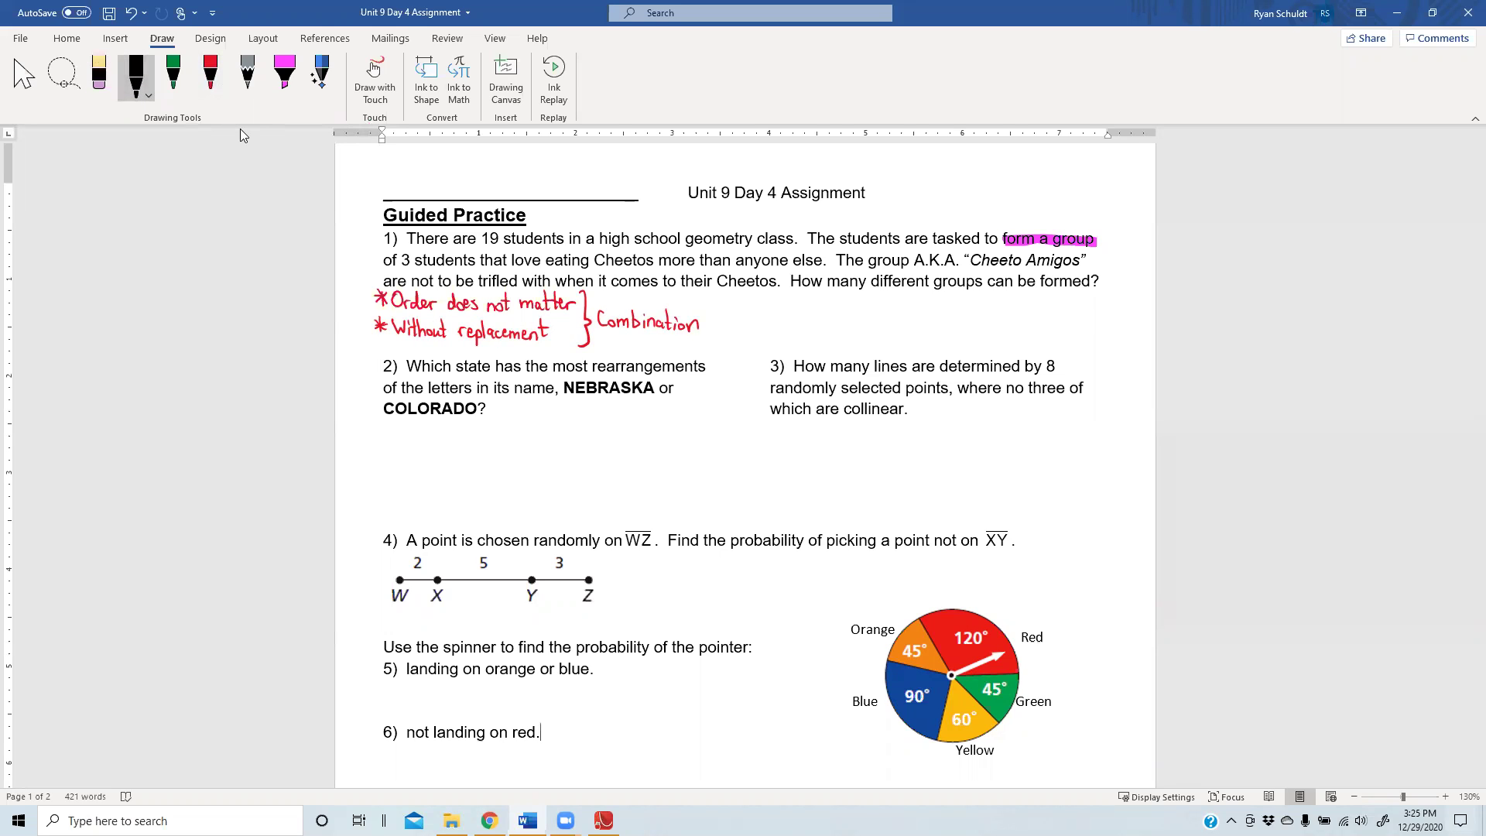
left_click_drag(744, 306, 767, 300)
mouse_move(496, 244)
left_mouse_down()
mouse_move(503, 226)
mouse_move(506, 241)
mouse_move(478, 232)
mouse_move(499, 247)
mouse_move(479, 238)
left_mouse_up()
left_click_drag(783, 295, 782, 309)
mouse_move(405, 251)
left_mouse_down()
mouse_move(395, 263)
mouse_move(408, 251)
left_mouse_up()
left_click_drag(844, 292, 845, 310)
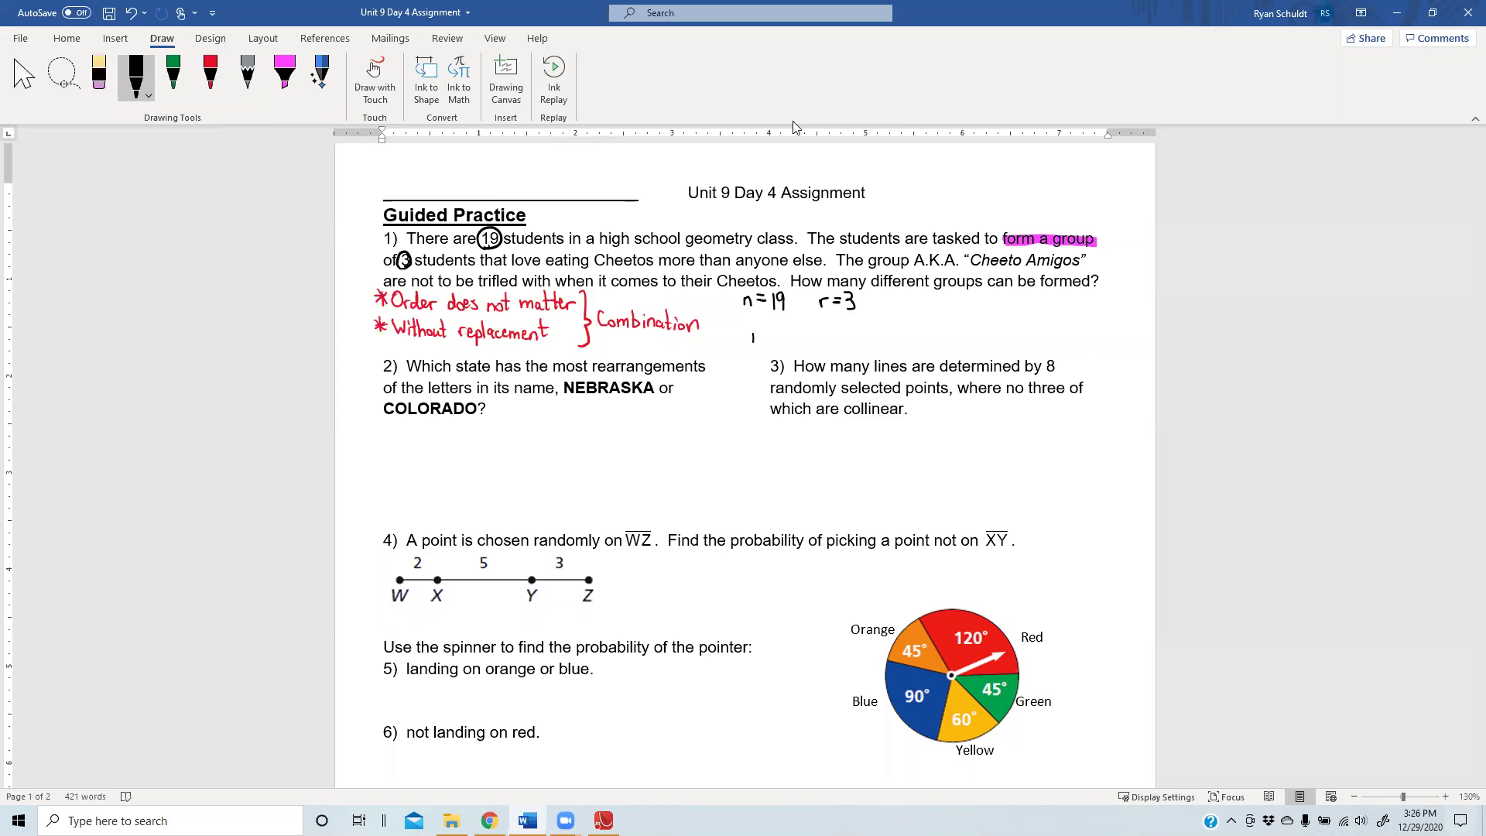
left_click_drag(752, 342, 830, 342)
mouse_move(840, 325)
left_mouse_down()
mouse_move(854, 345)
mouse_move(878, 335)
left_mouse_up()
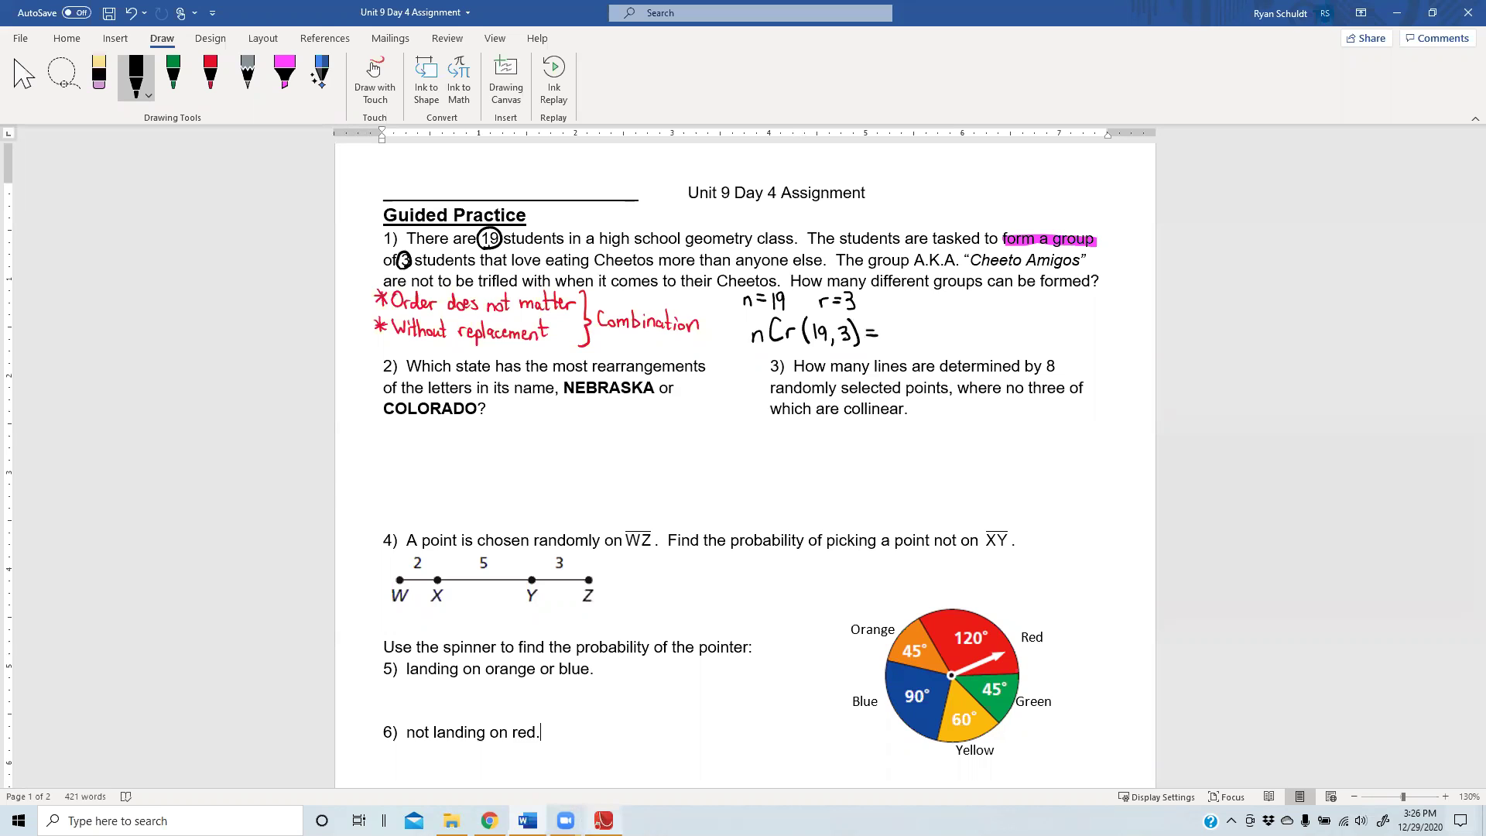
- Compute nCr(19,3) on the TI-Nspire Scratchpad using Probability > Combinations, getting 969
left_click(603, 820)
left_click(246, 419)
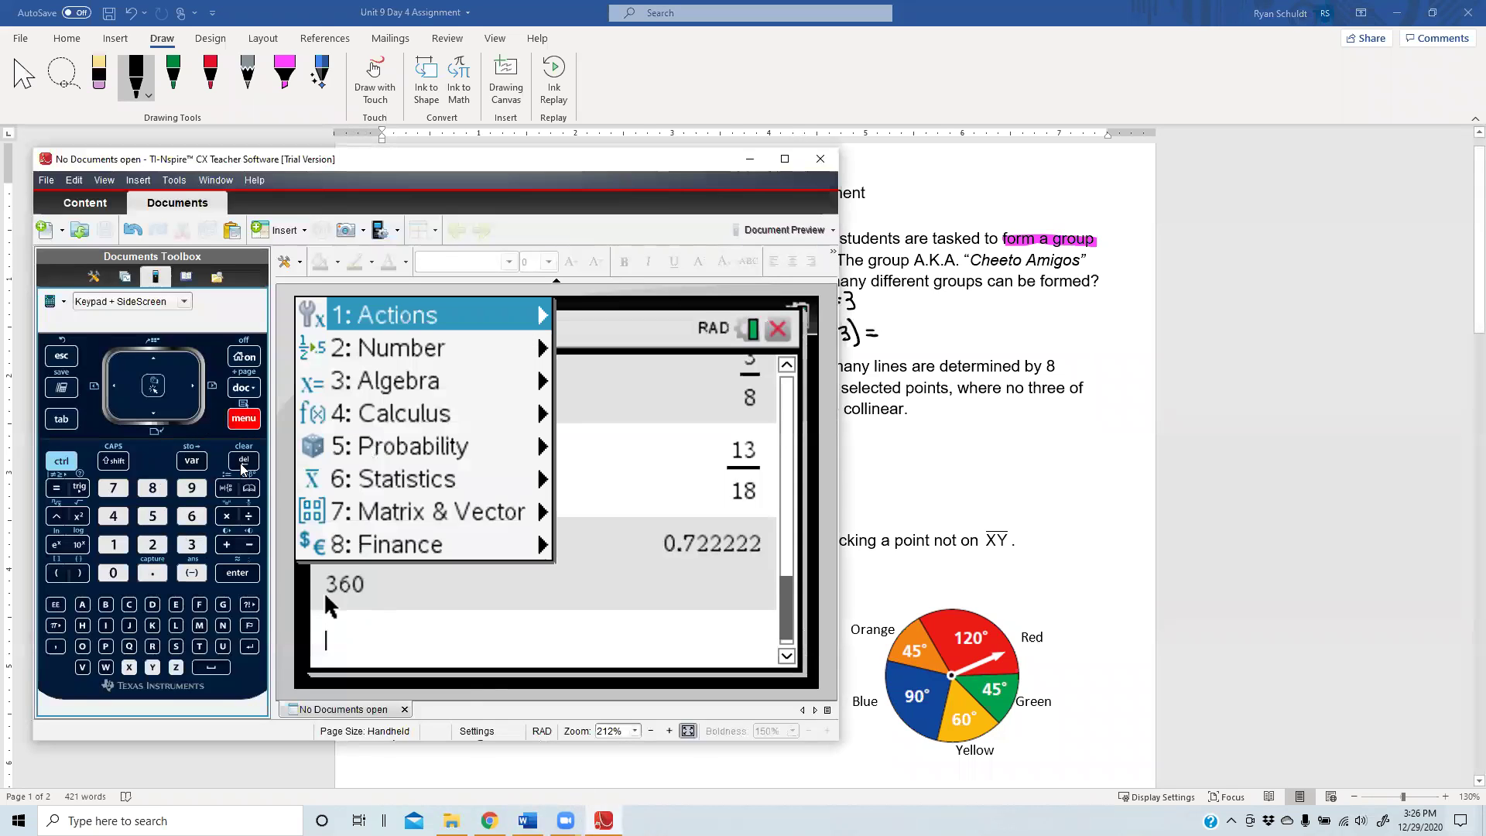
left_click(152, 517)
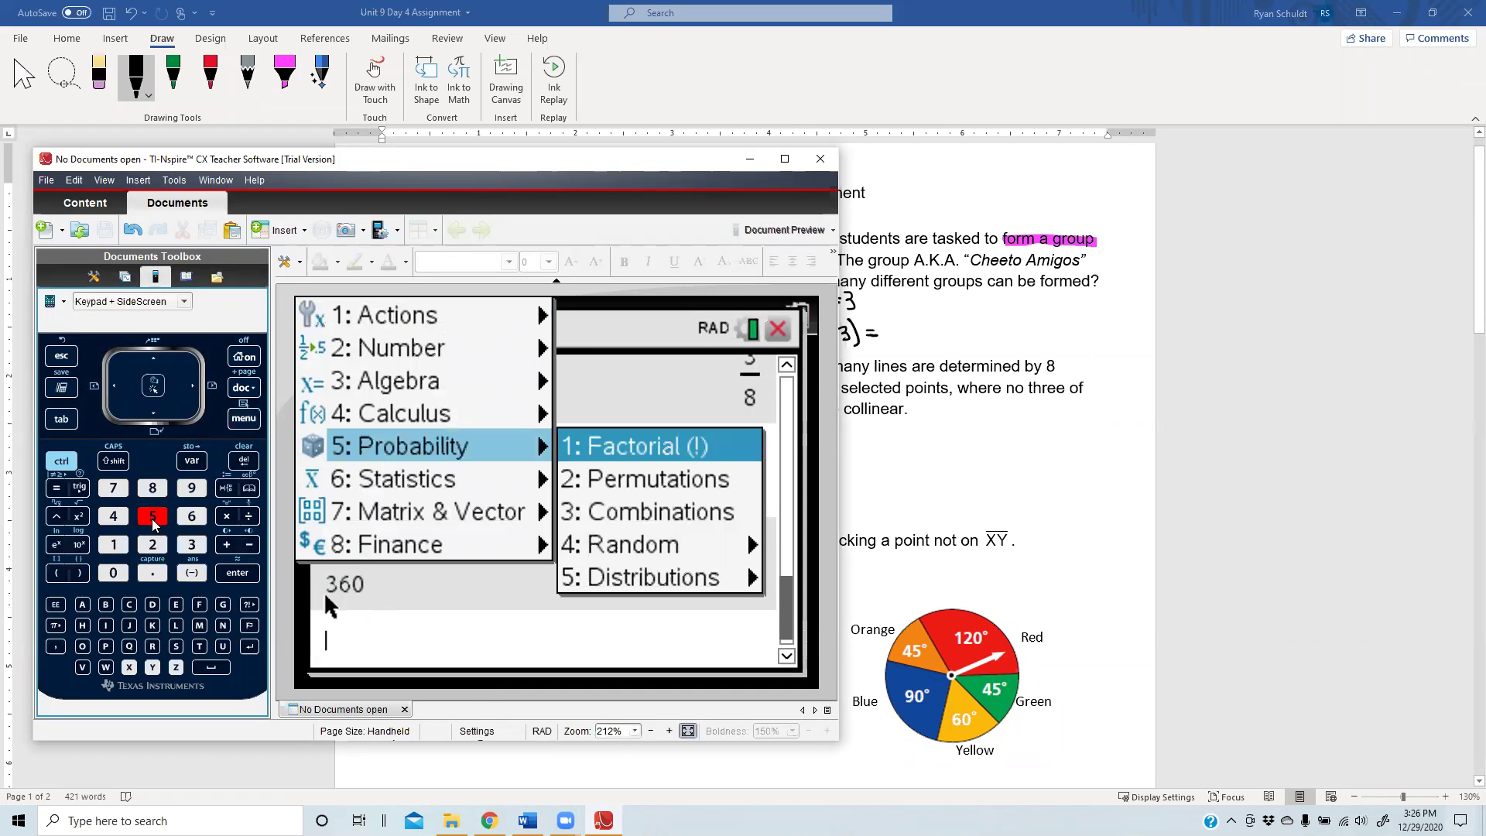
left_click(193, 545)
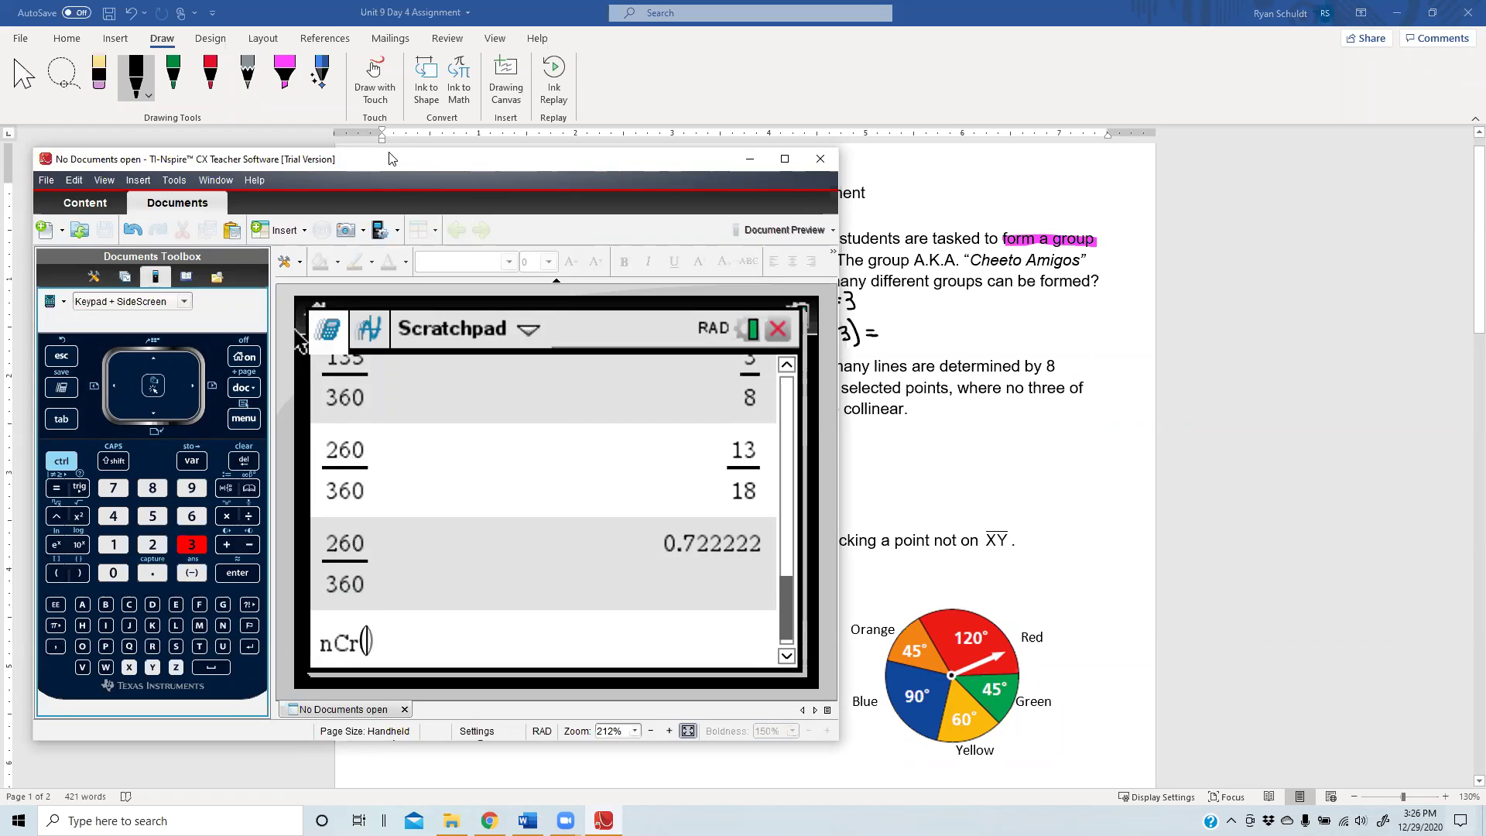
left_click_drag(389, 159, 397, 145)
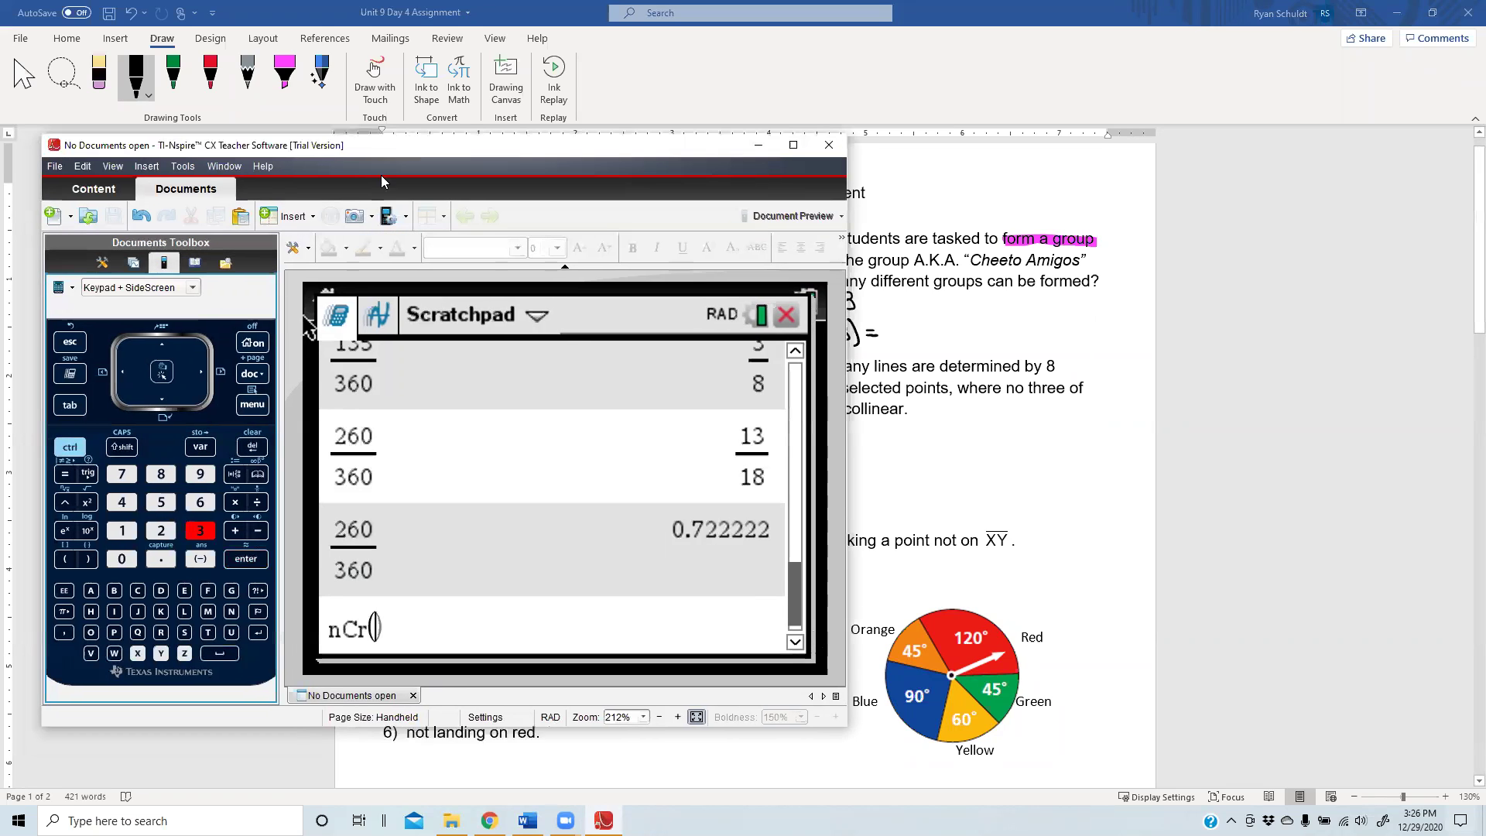
left_click(122, 530)
left_click(201, 473)
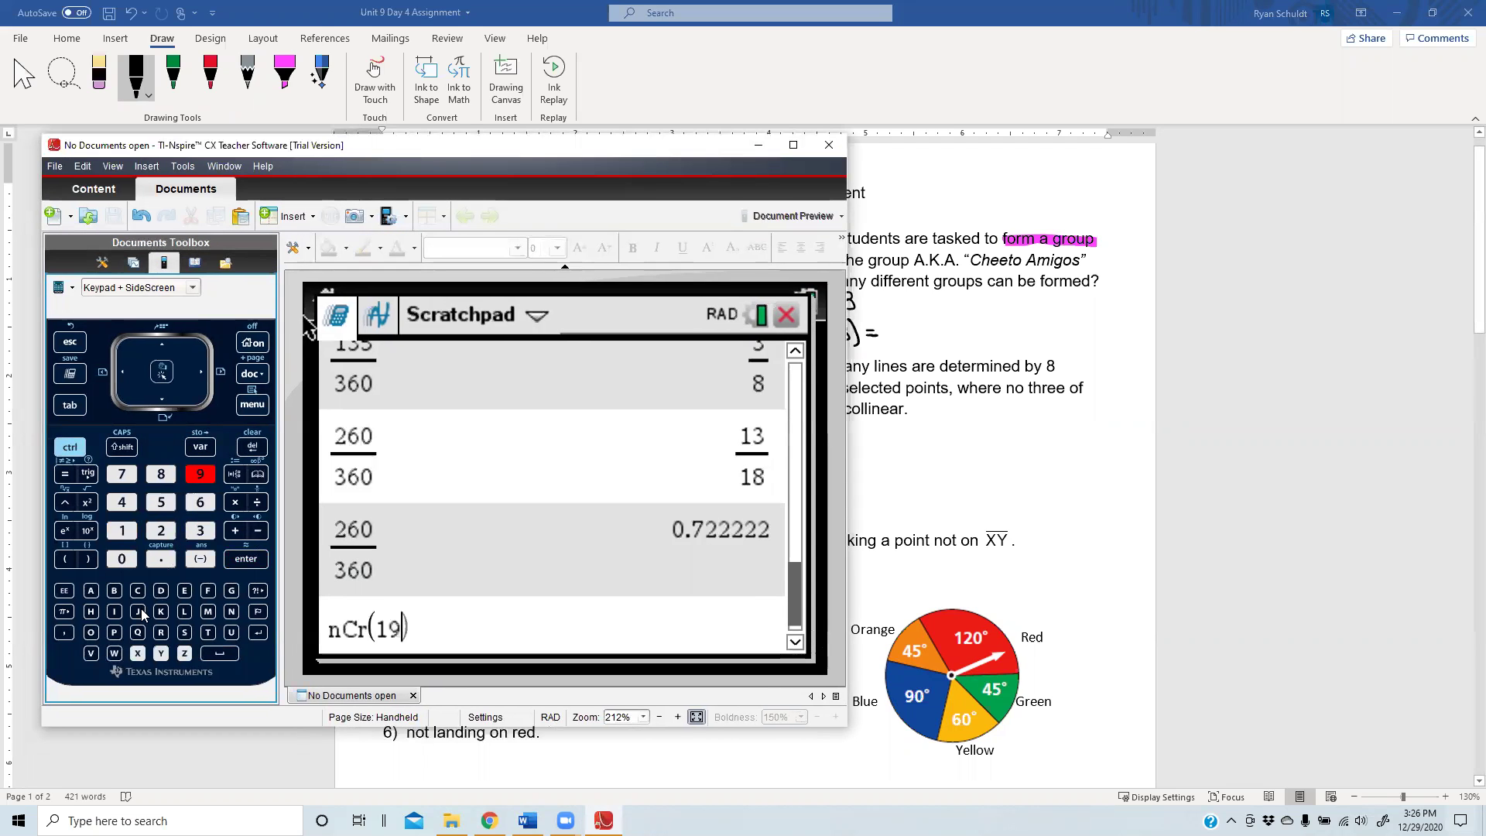
left_click(64, 633)
left_click(201, 530)
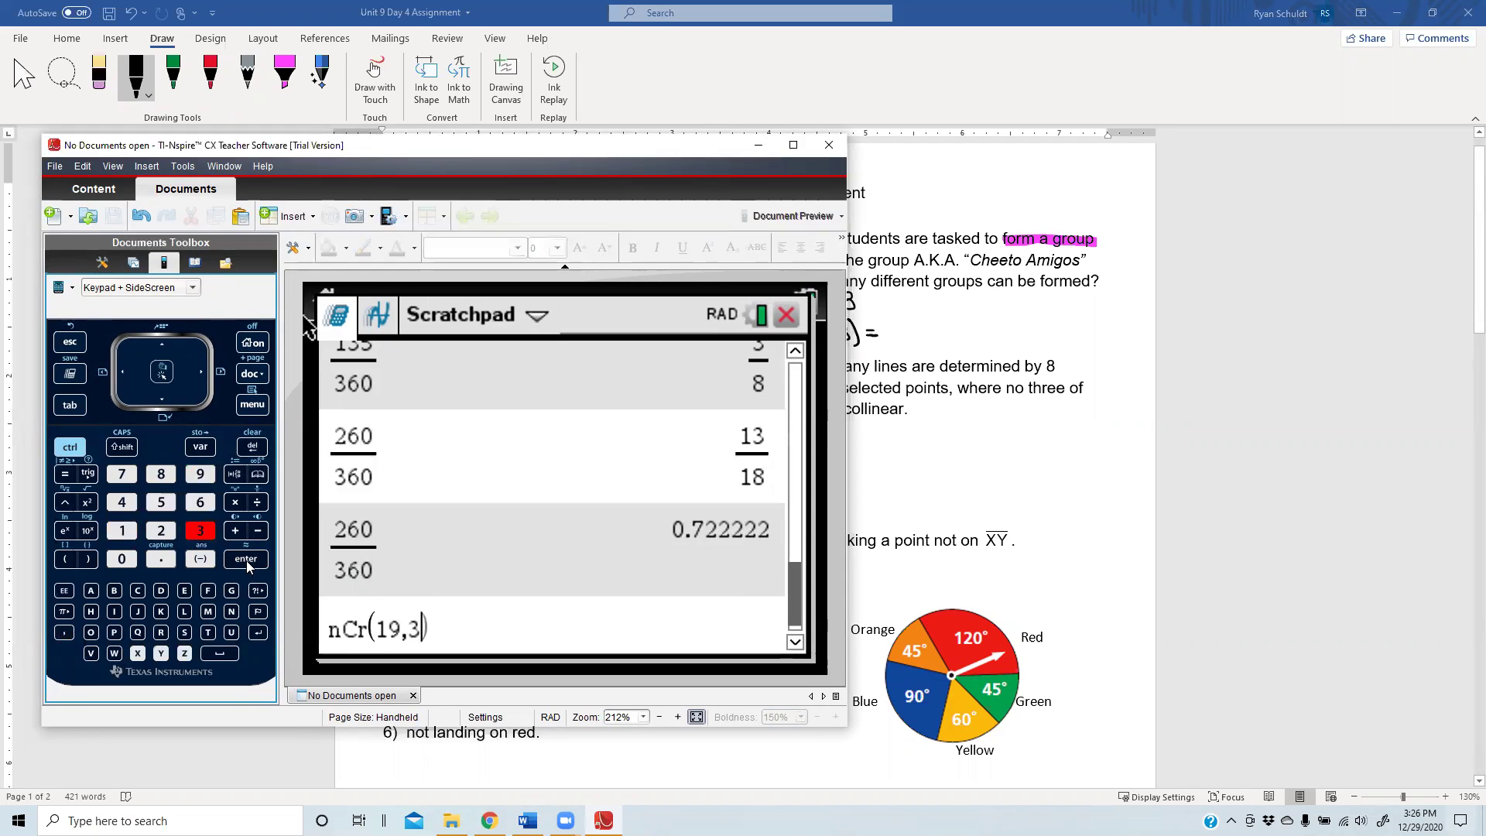
left_click(246, 559)
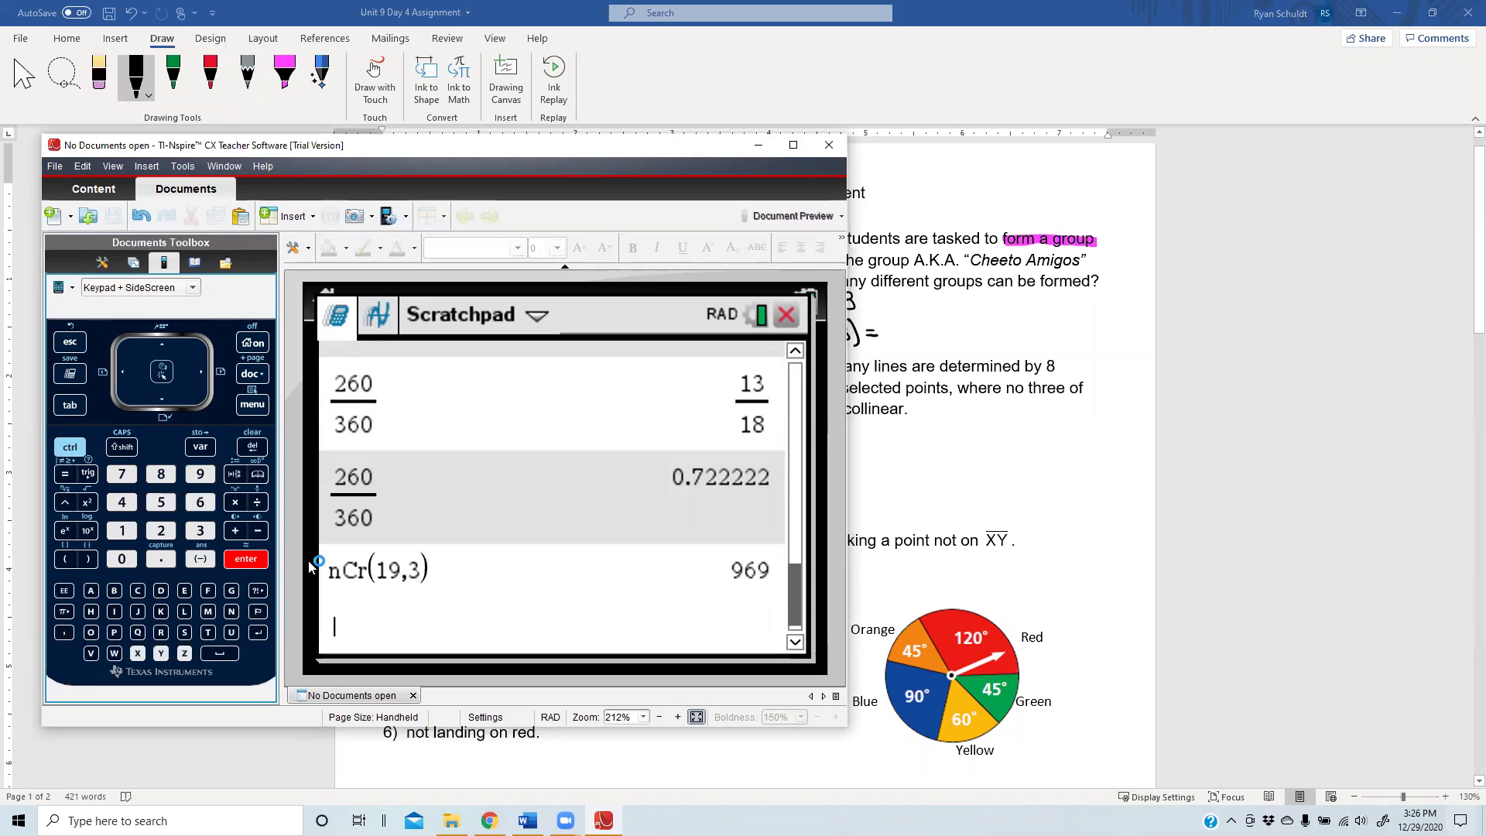
- Back in Word, write the boxed answer "969 groups" after nCr(19,3)=
key("alt+Tab")
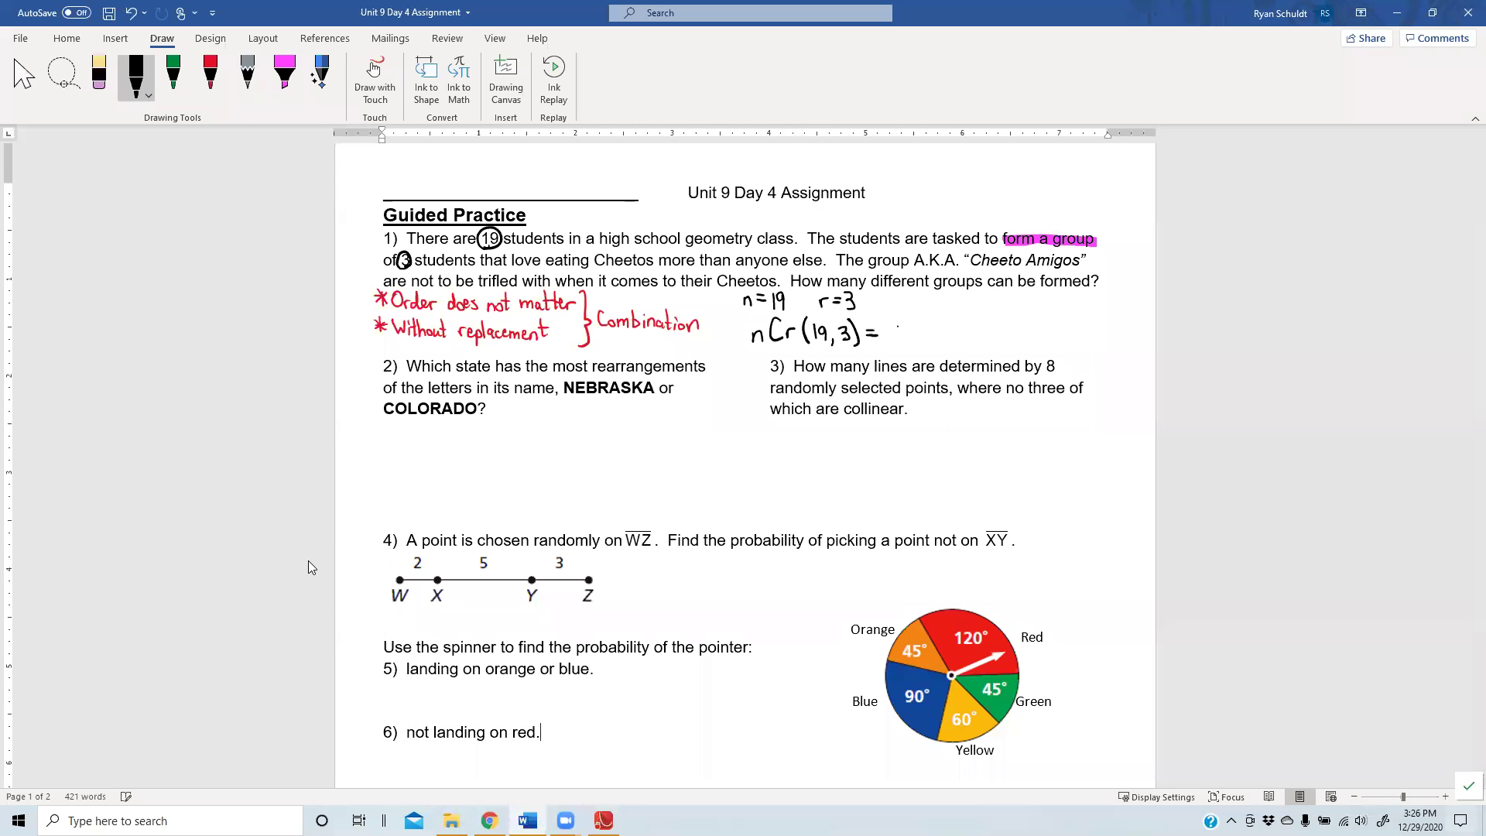
mouse_move(896, 323)
left_mouse_down()
mouse_move(899, 343)
mouse_move(951, 342)
mouse_move(944, 356)
mouse_move(965, 334)
mouse_move(980, 353)
mouse_move(986, 342)
left_mouse_up()
mouse_move(995, 333)
left_mouse_down()
mouse_move(968, 355)
mouse_move(889, 350)
mouse_move(949, 317)
mouse_move(996, 322)
left_mouse_up()
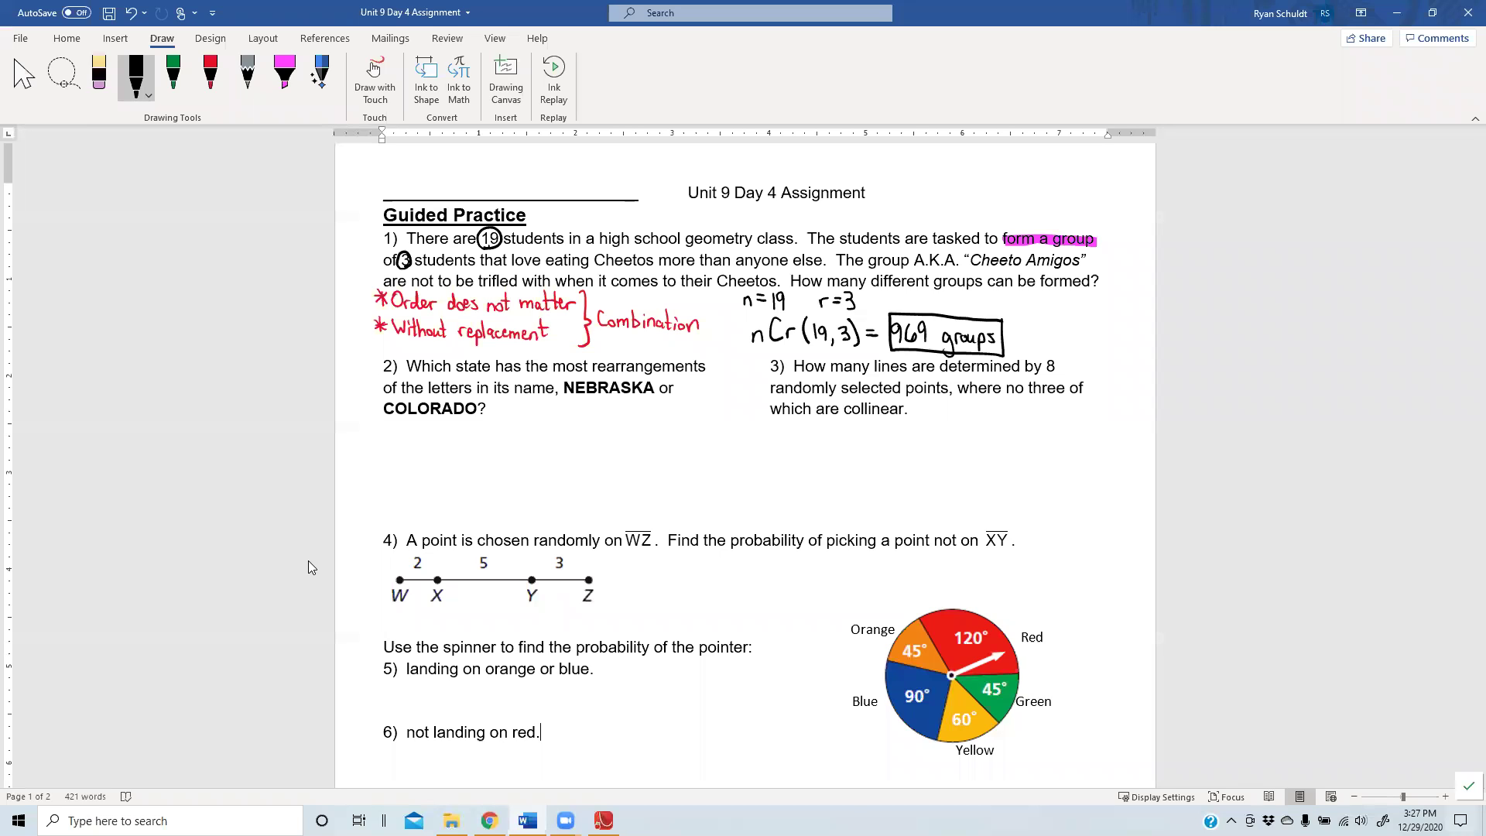
- Under question 2, handwrite Nebraska, n=8, Repeats: A-2, and 8!/2! =
mouse_move(360, 438)
left_mouse_down()
mouse_move(367, 425)
mouse_move(435, 440)
mouse_move(359, 444)
left_mouse_up()
left_click_drag(457, 441, 480, 428)
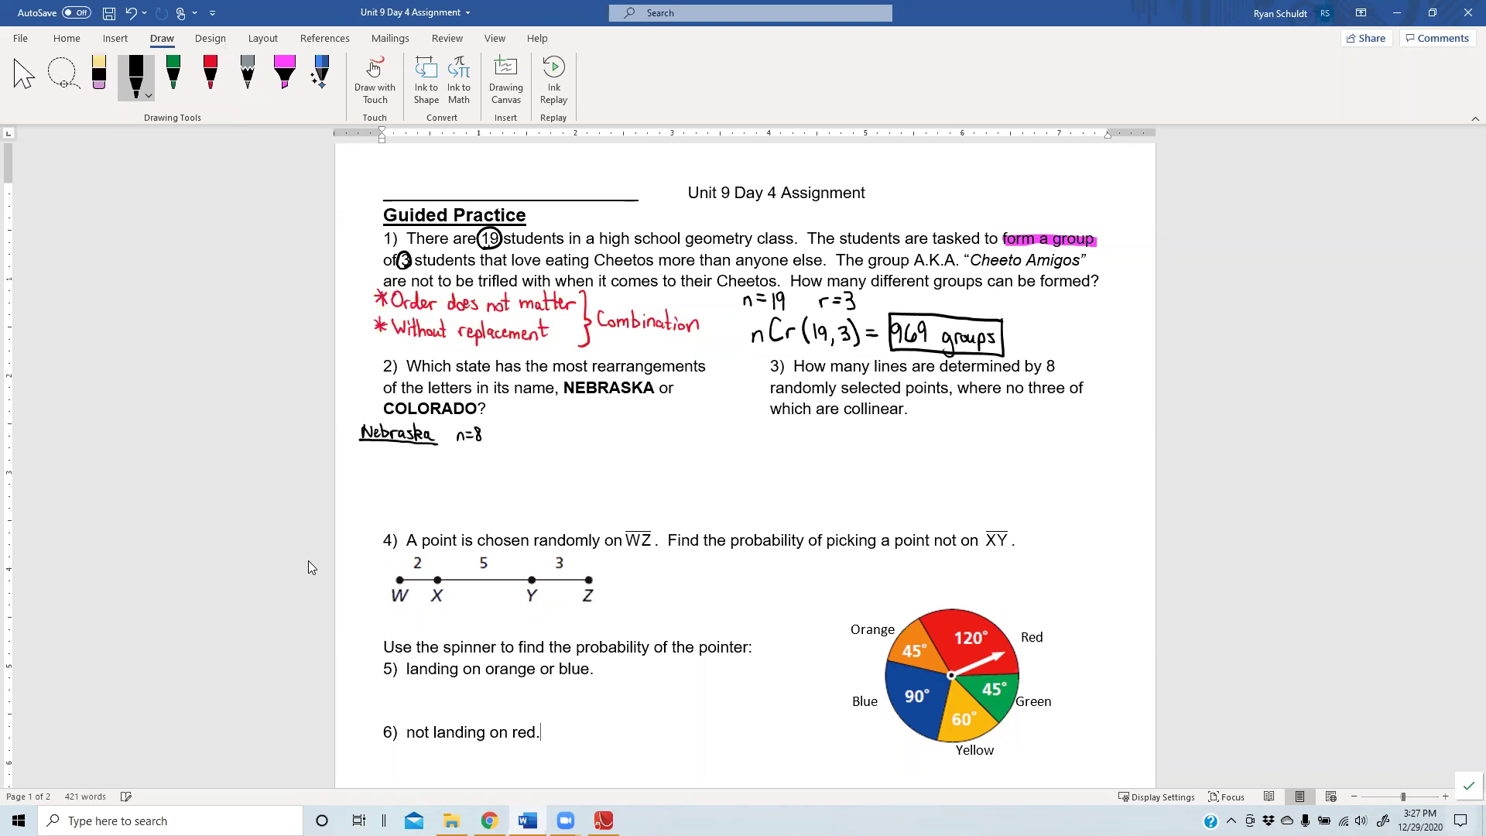
mouse_move(356, 448)
left_mouse_down()
mouse_move(356, 462)
mouse_move(391, 463)
left_mouse_up()
left_click_drag(387, 456, 397, 462)
left_click_drag(423, 449, 446, 461)
mouse_move(378, 473)
left_mouse_down()
mouse_move(395, 489)
mouse_move(381, 502)
left_mouse_up()
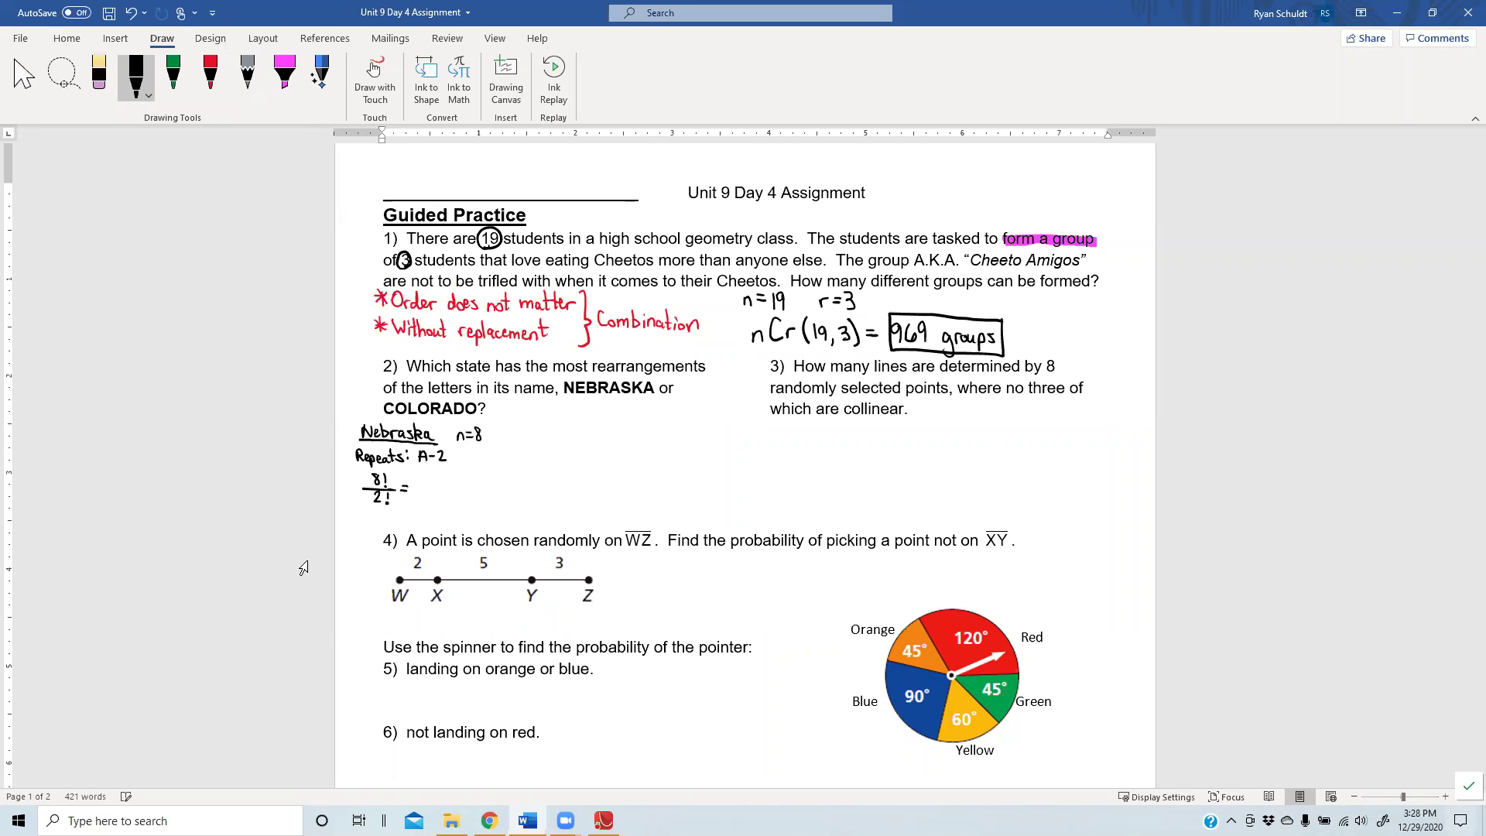
- Compute 8!/2! on the TI-Nspire Scratchpad with the Factorial function, giving 20160
key("alt+Tab")
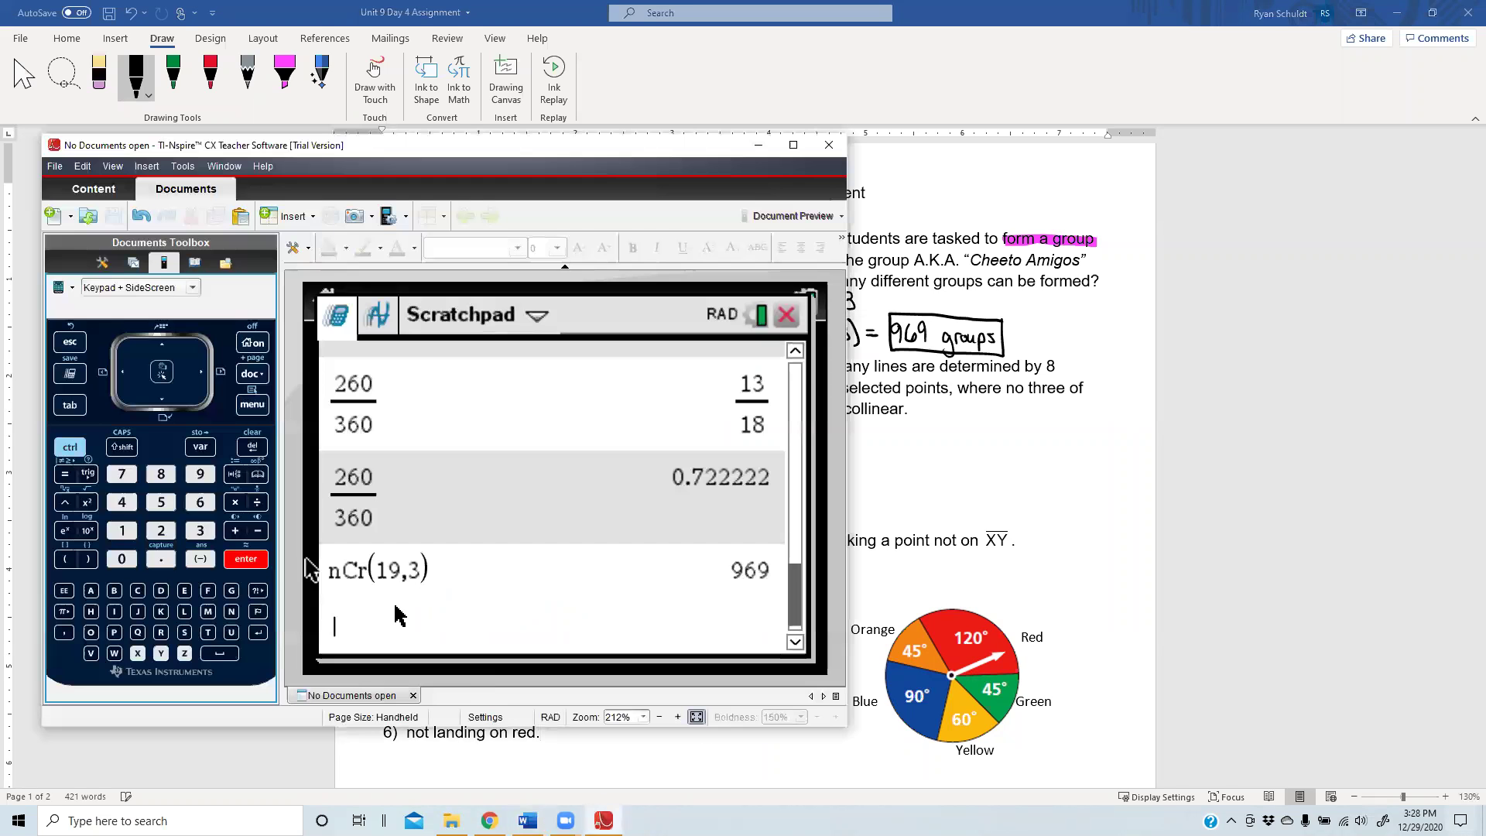
left_click(161, 474)
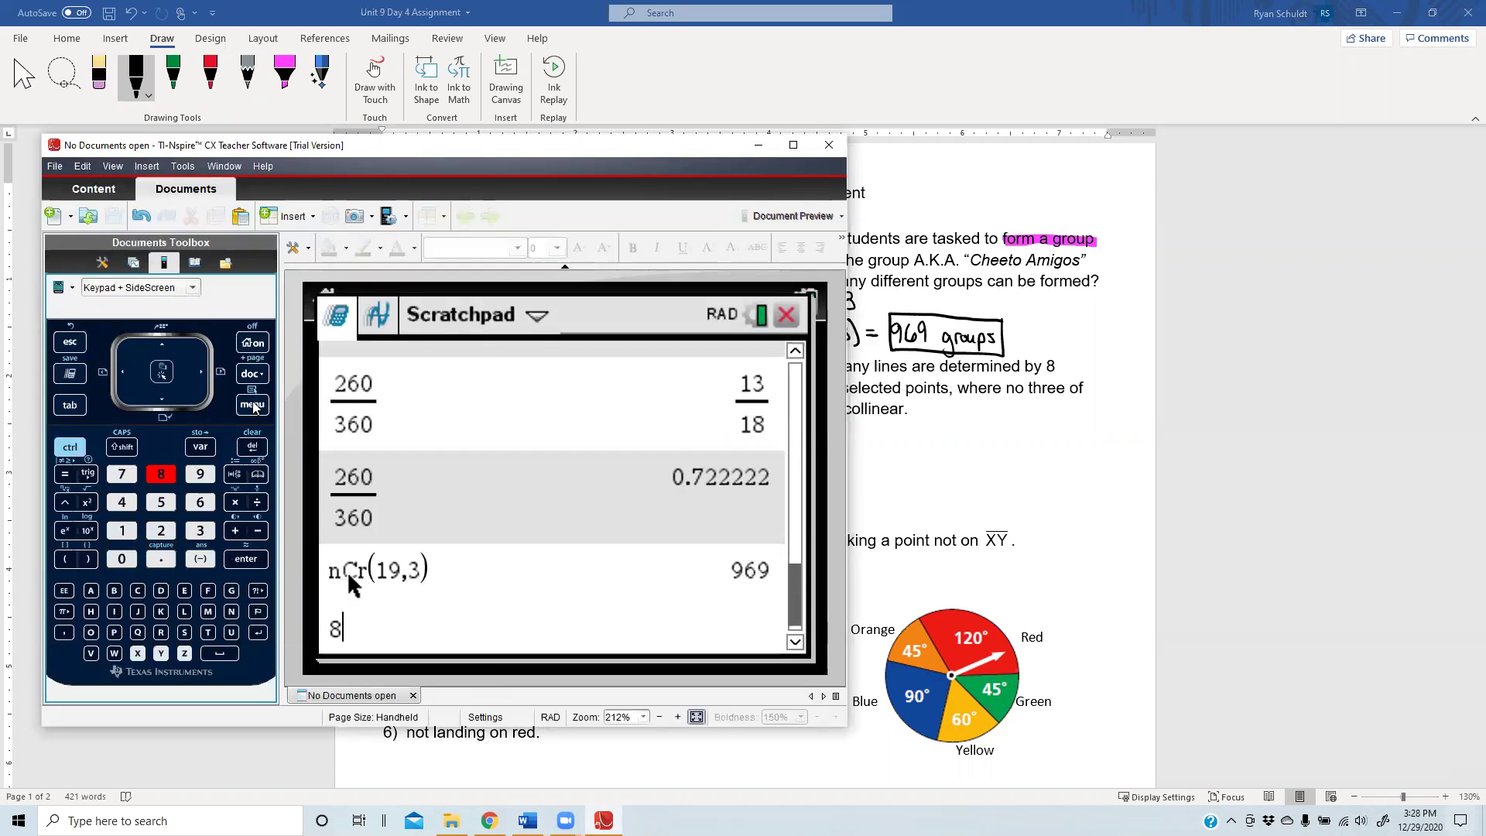
left_click(252, 405)
left_click(161, 503)
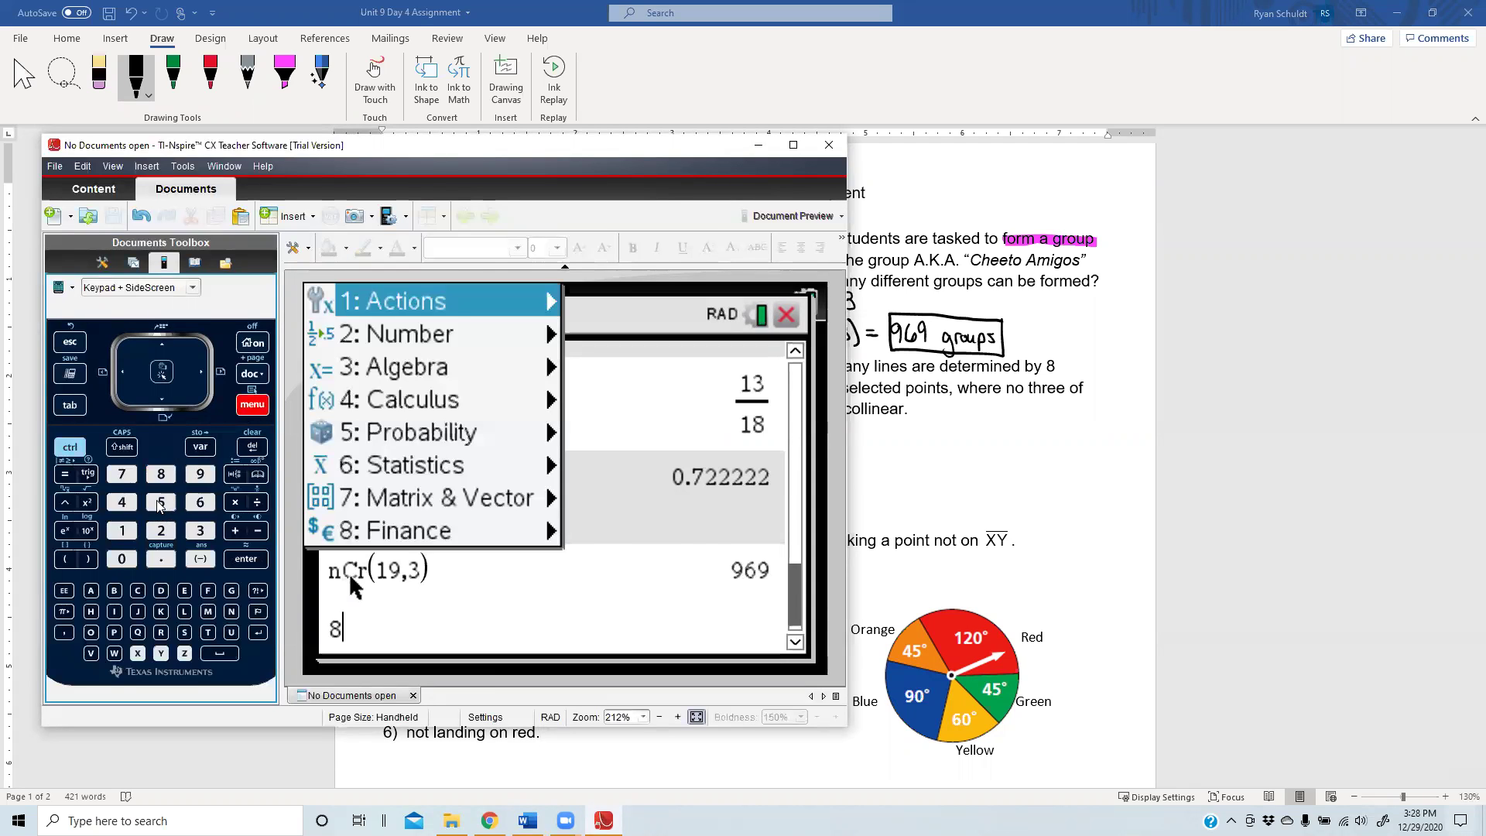
left_click(121, 531)
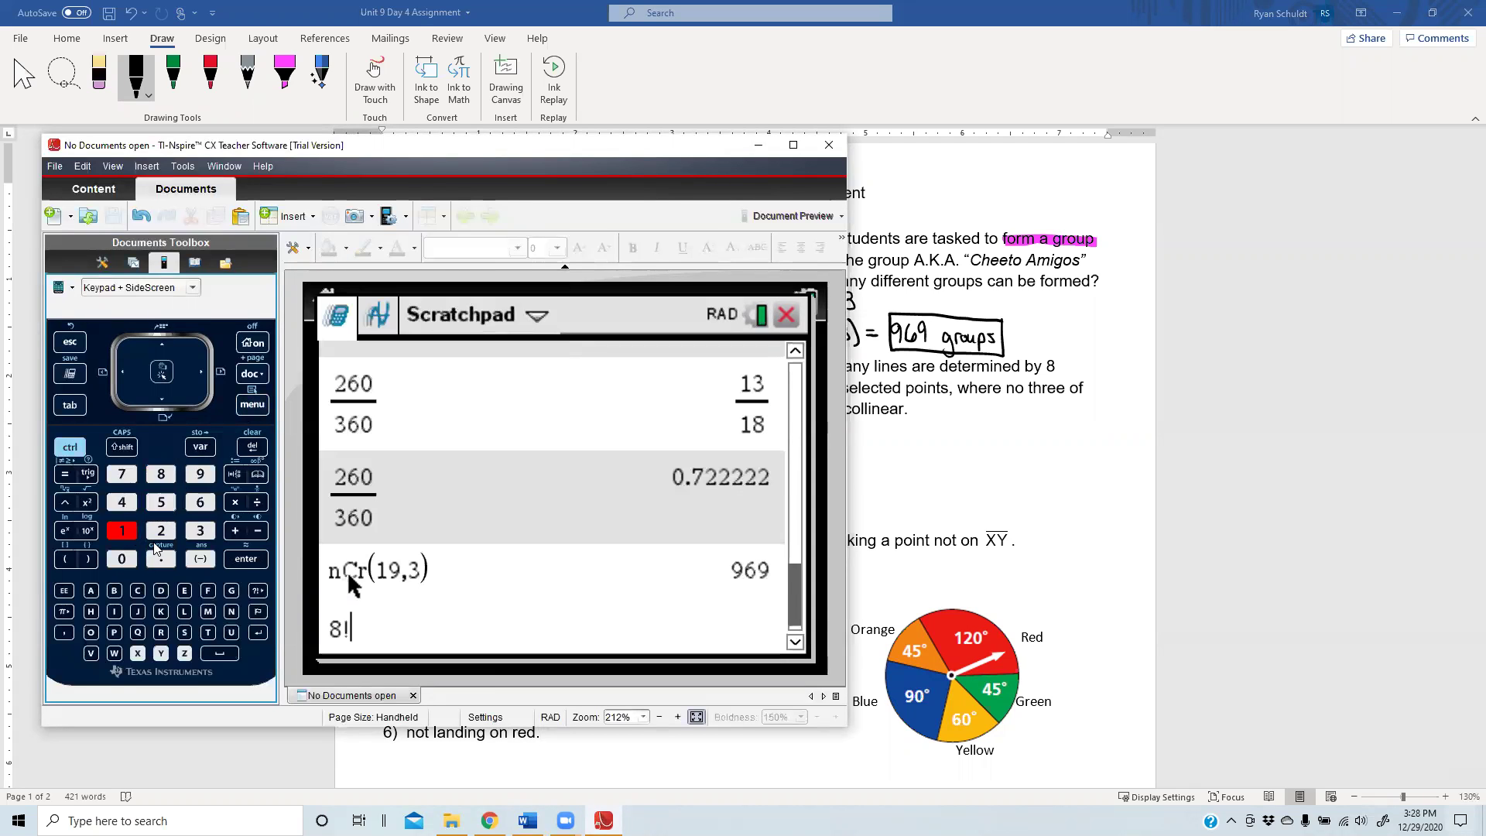
left_click(257, 502)
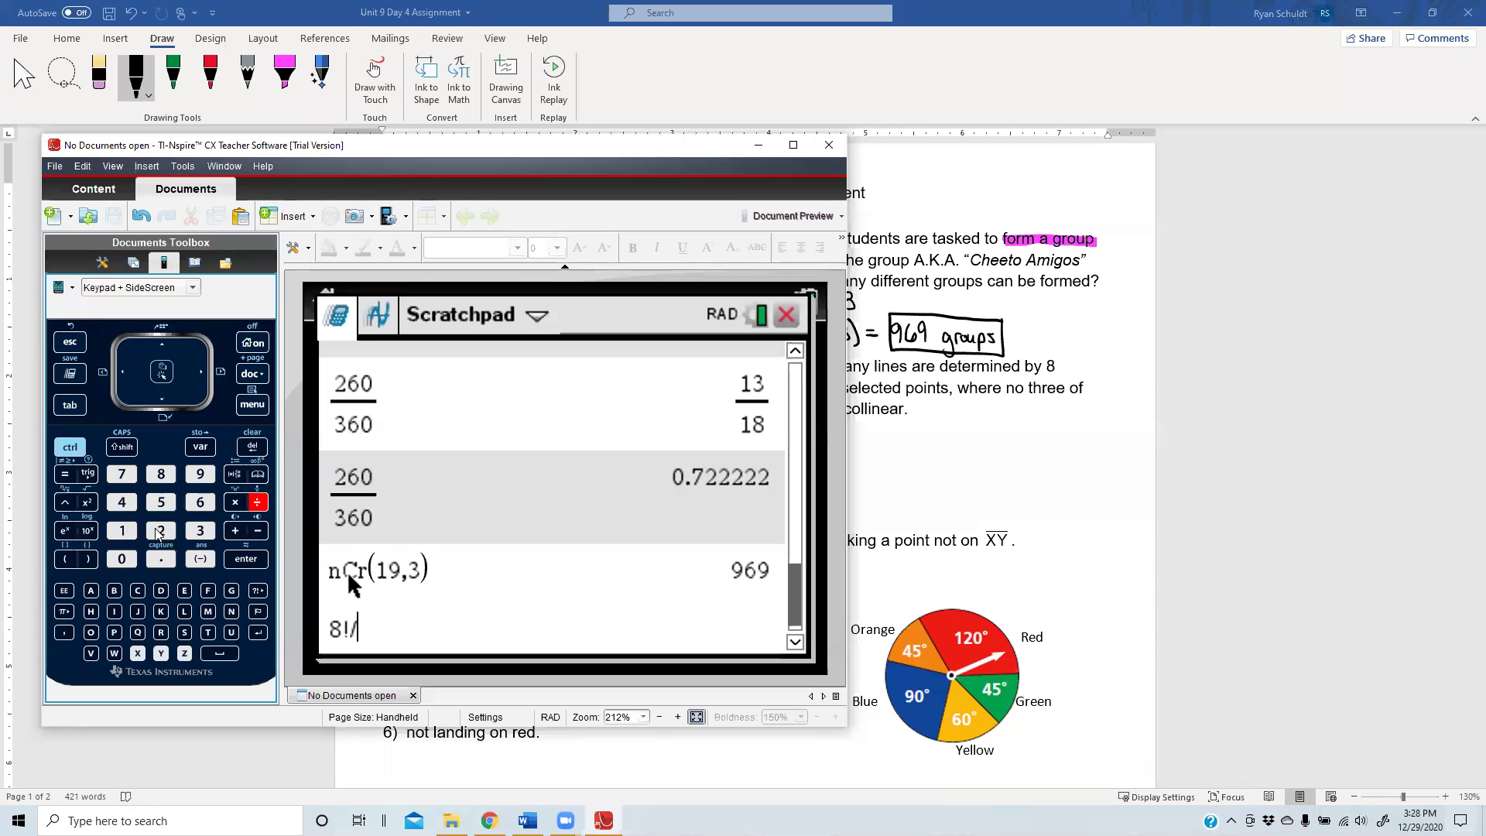
left_click(161, 531)
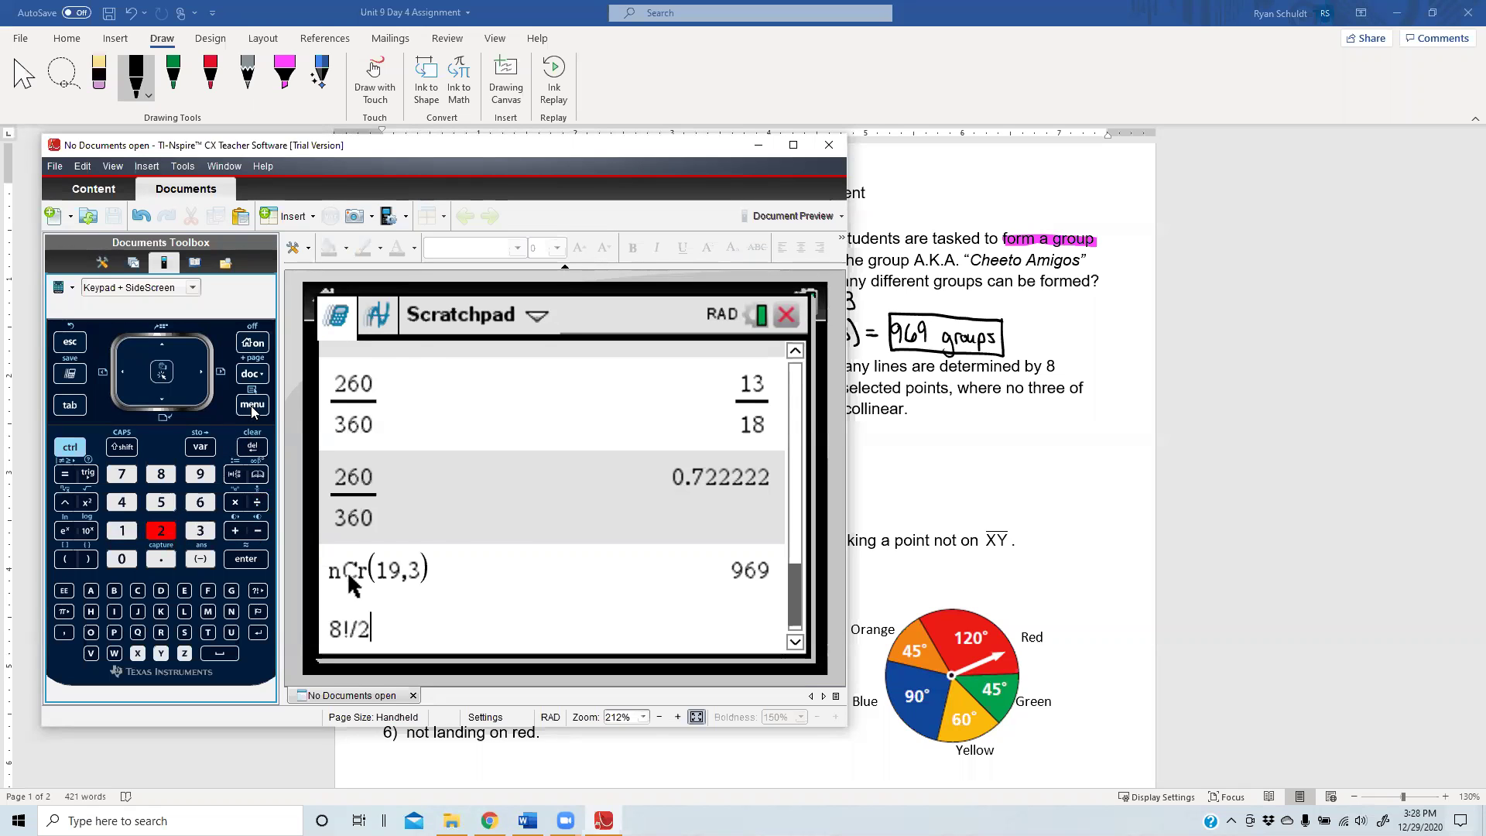
left_click(252, 405)
left_click(161, 502)
left_click(122, 530)
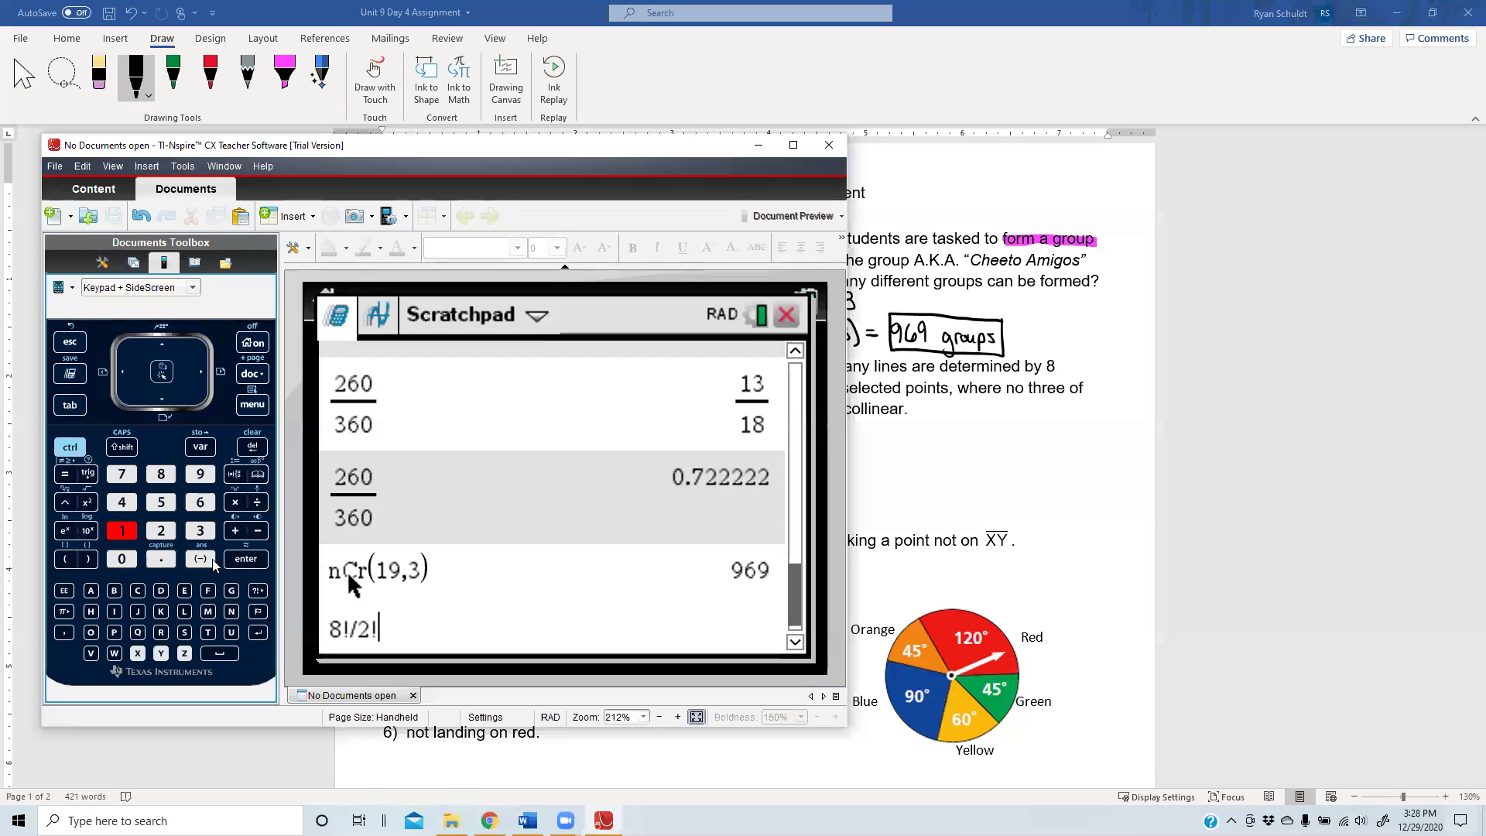
left_click(236, 559)
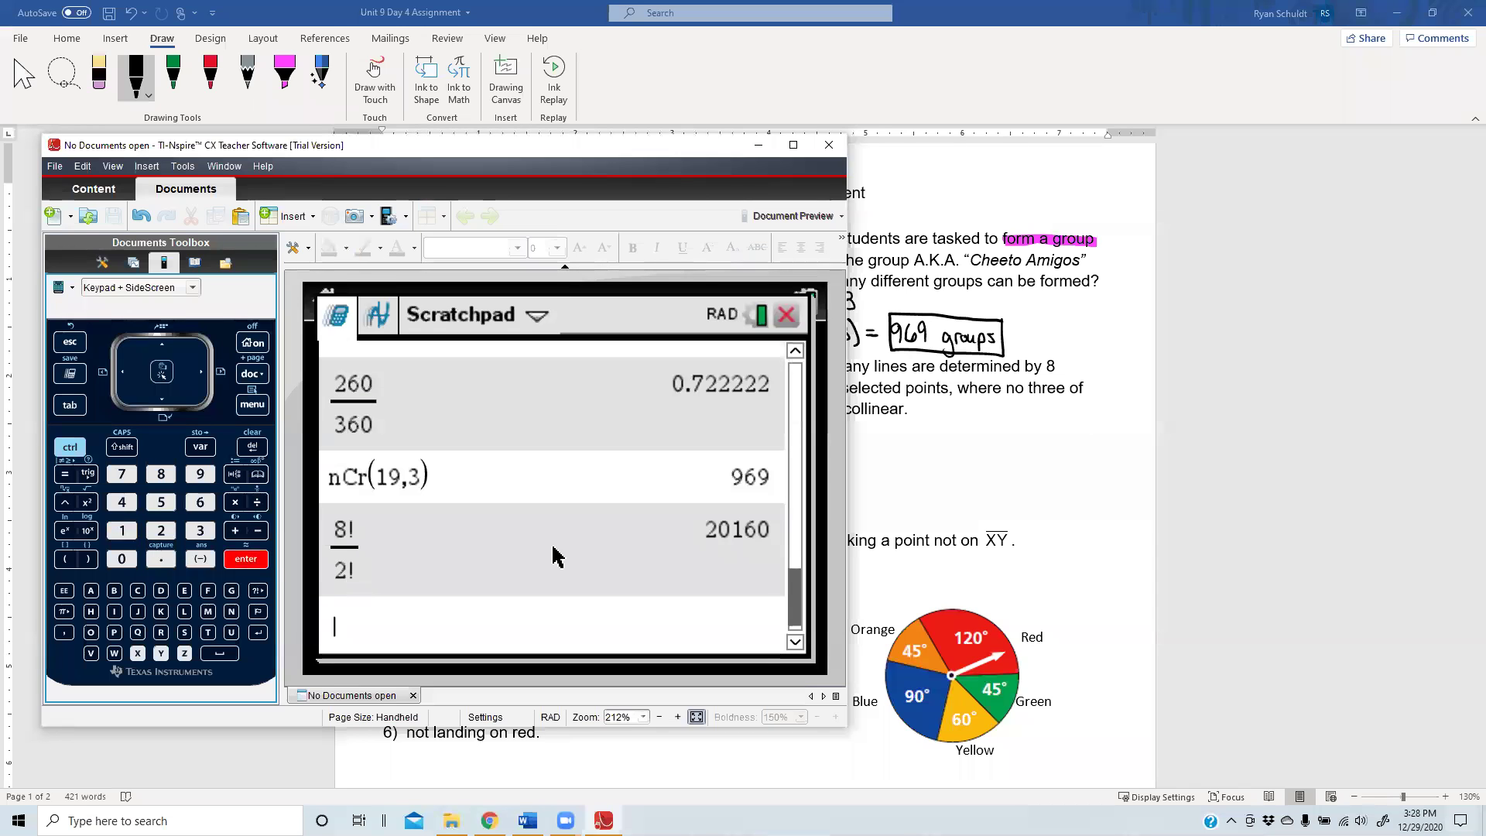
- Write 20,160 after Nebraska's 8!/2! = and draw a brace beside that work
left_click(849, 487)
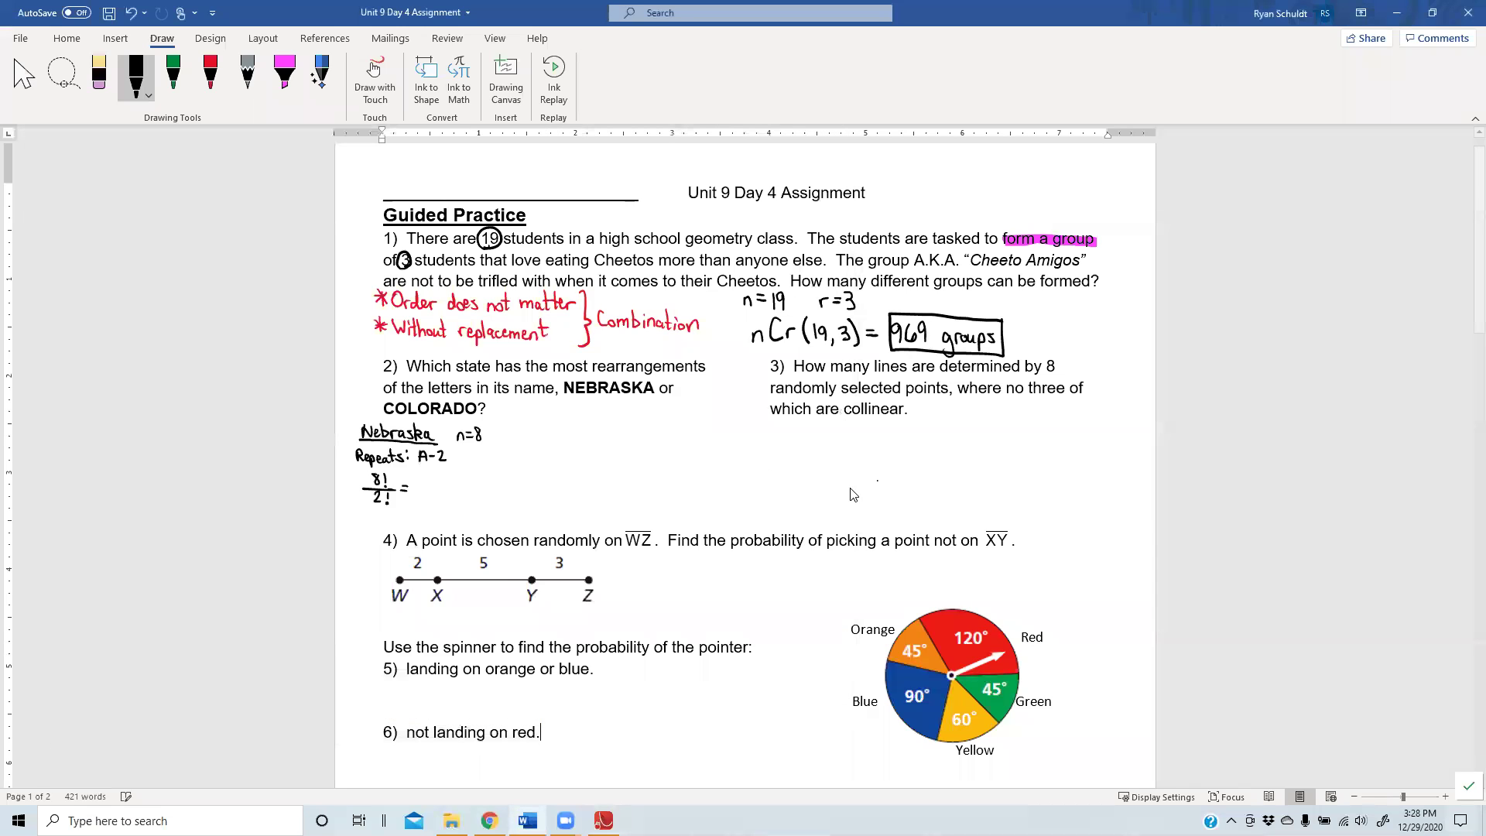
mouse_move(414, 480)
left_mouse_down()
mouse_move(436, 501)
mouse_move(462, 482)
left_mouse_up()
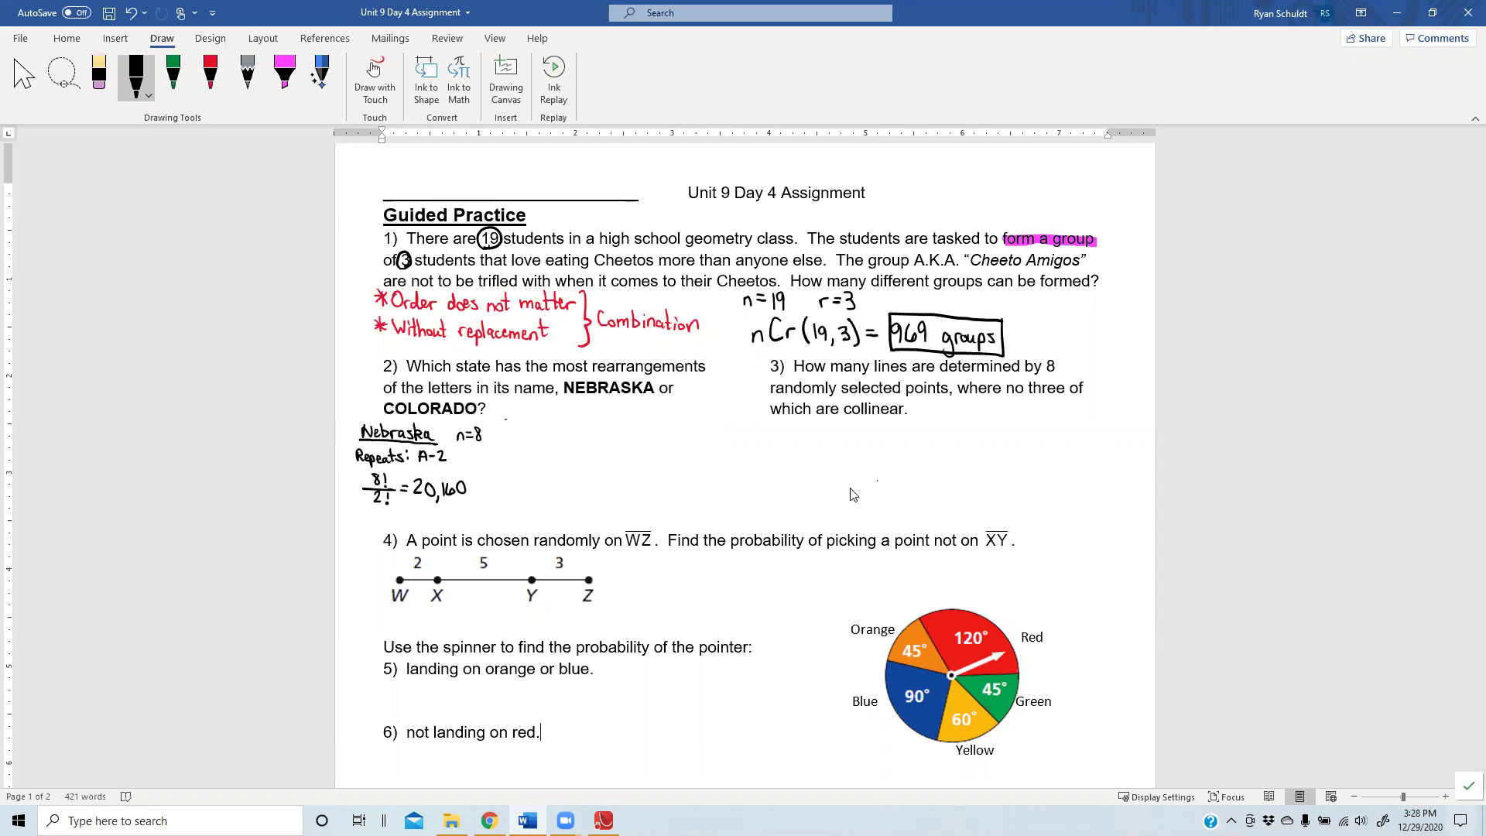
left_click_drag(503, 420, 498, 509)
- Start Colorado's work: write Colorado, n=8, Repeats: O-3, and 8!/3!
mouse_move(526, 429)
left_mouse_down()
mouse_move(526, 445)
mouse_move(578, 439)
mouse_move(512, 450)
left_mouse_up()
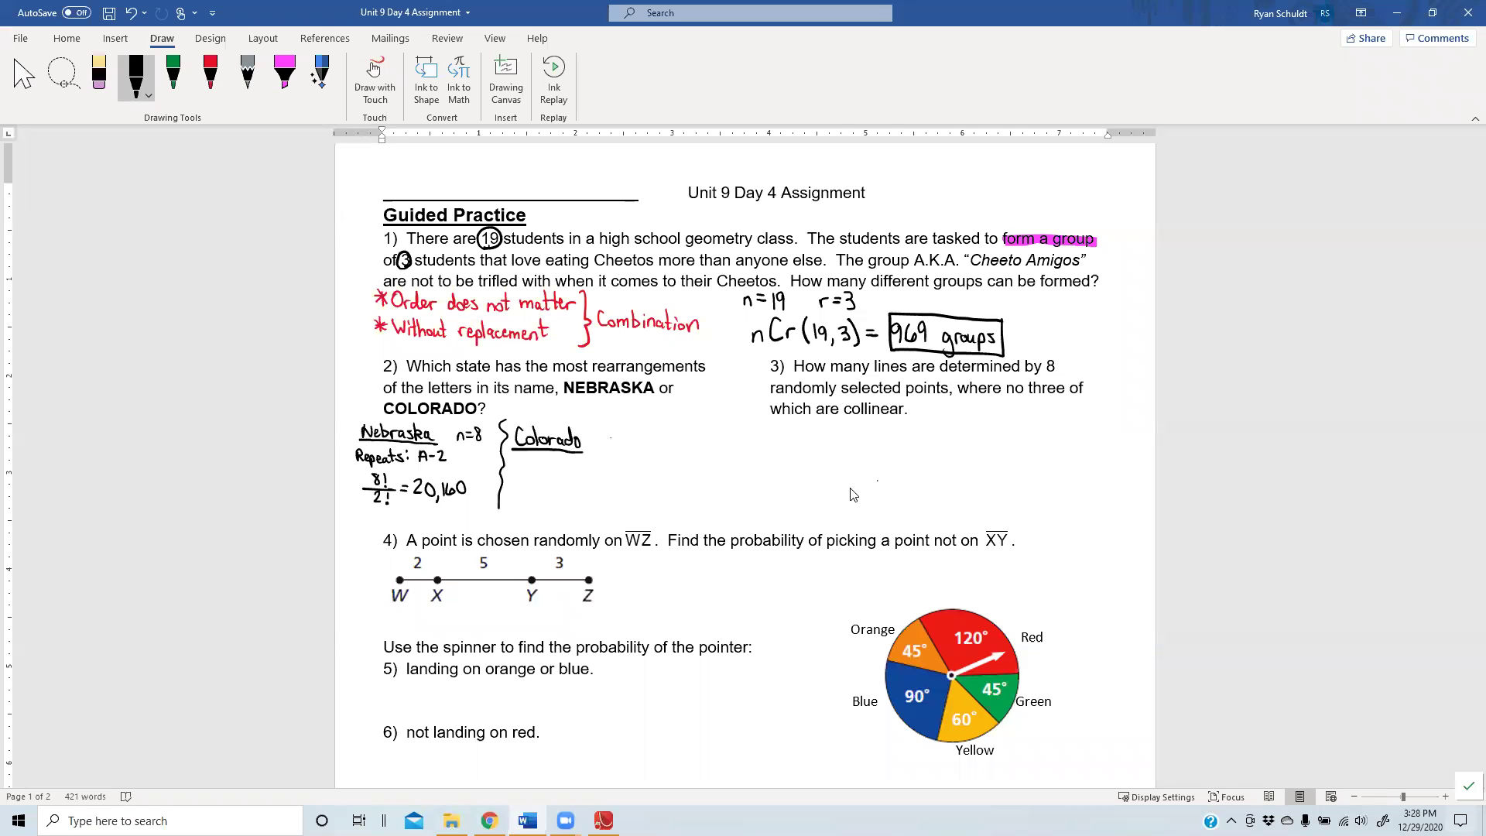
left_click_drag(616, 438, 617, 446)
left_click_drag(622, 437, 636, 445)
mouse_move(512, 457)
left_mouse_down()
mouse_move(531, 479)
mouse_move(550, 470)
left_mouse_up()
left_click_drag(547, 462, 554, 460)
left_click(566, 458)
left_click_drag(586, 456, 605, 473)
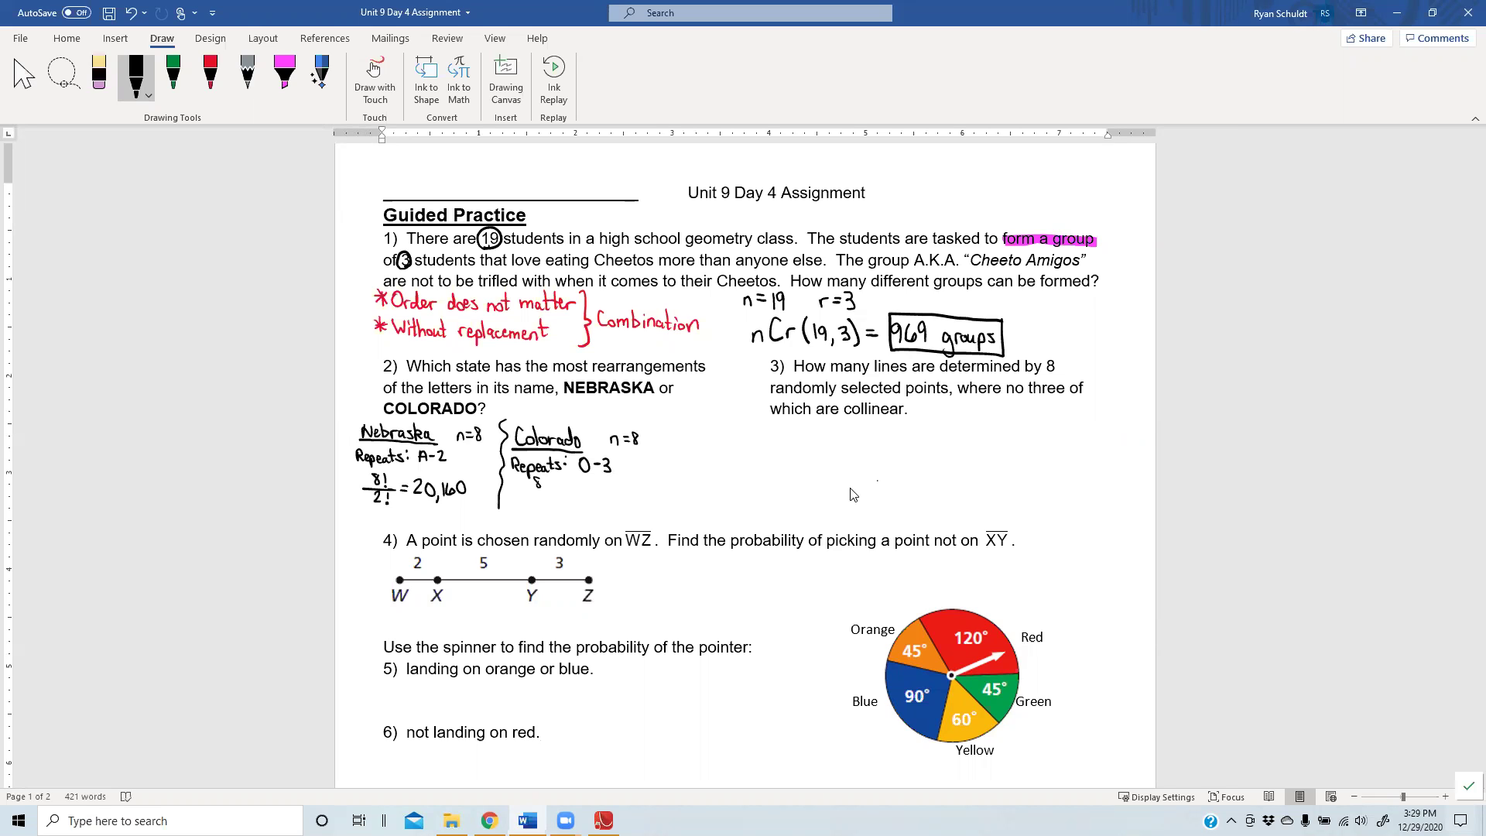
mouse_move(543, 476)
left_mouse_down()
mouse_move(555, 494)
mouse_move(536, 508)
mouse_move(548, 505)
left_mouse_up()
- Compute 8!/3! on the TI-Nspire Scratchpad with Probability > Factorial, giving 6720
key("alt+Tab")
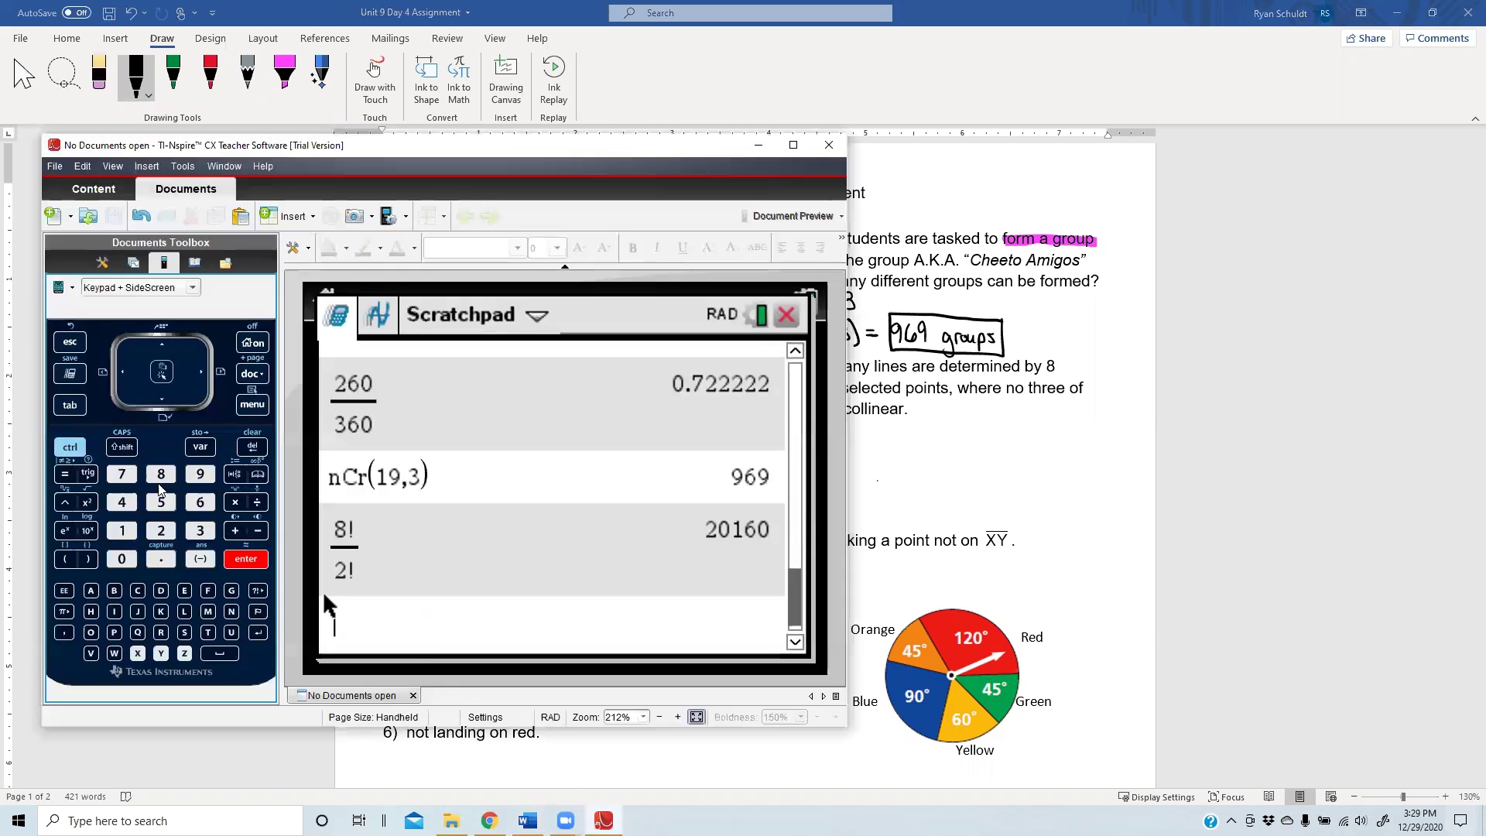
left_click(158, 481)
key("ctrl+m")
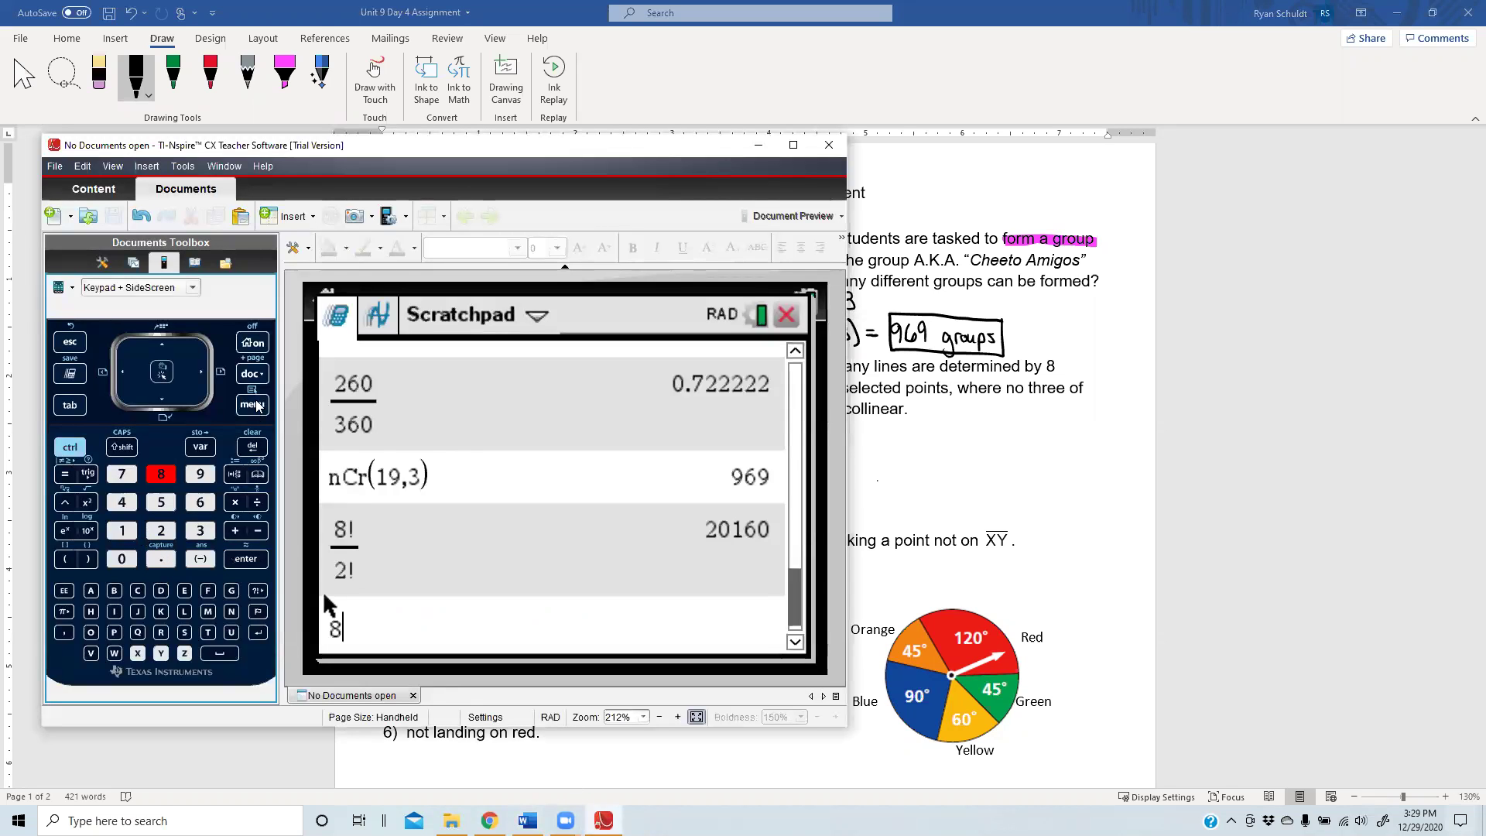
left_click(162, 504)
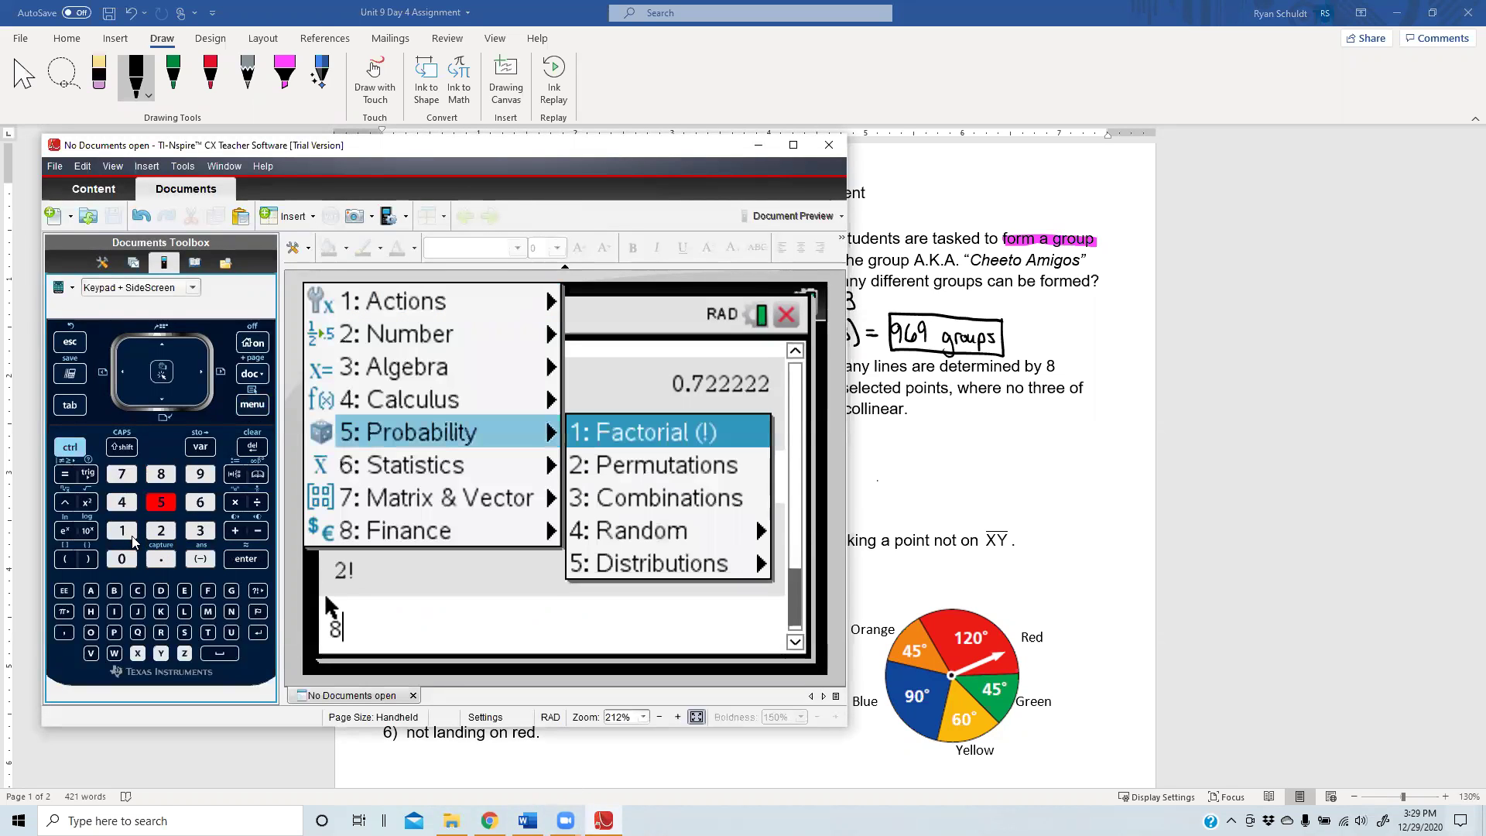
left_click(122, 531)
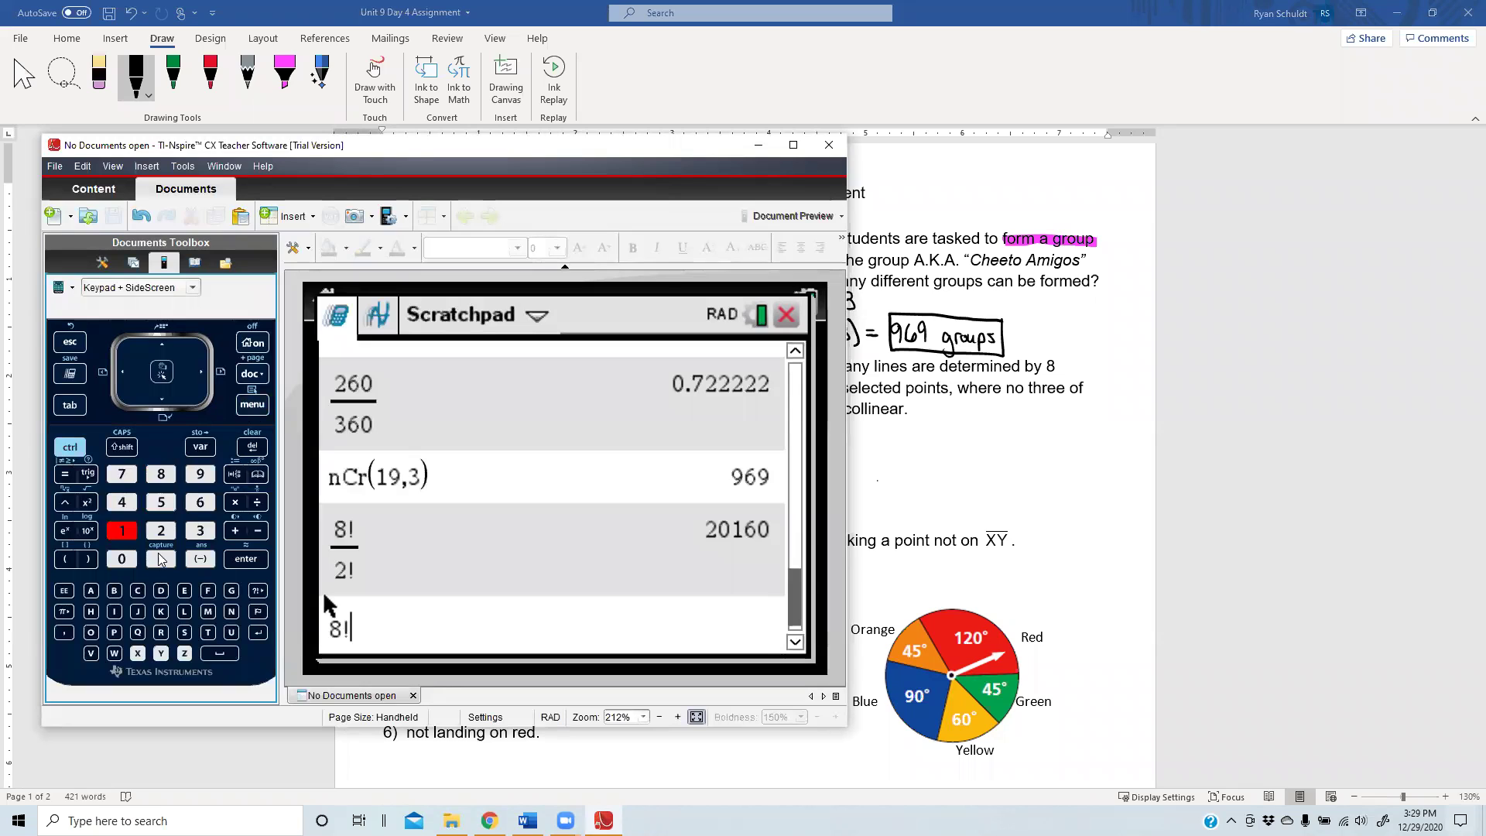
left_click(257, 502)
left_click(201, 534)
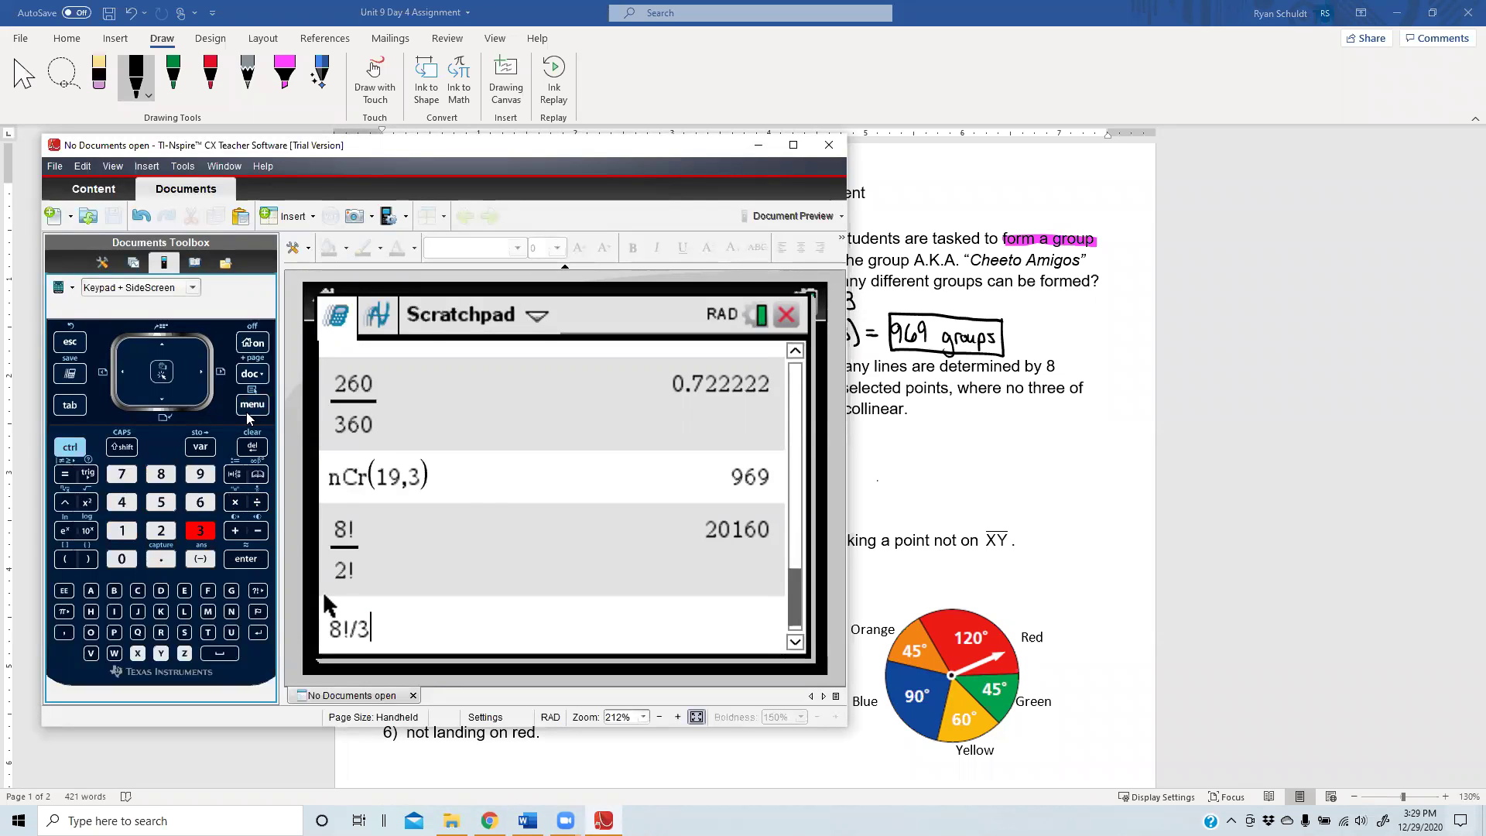
key("ctrl+m")
left_click(161, 504)
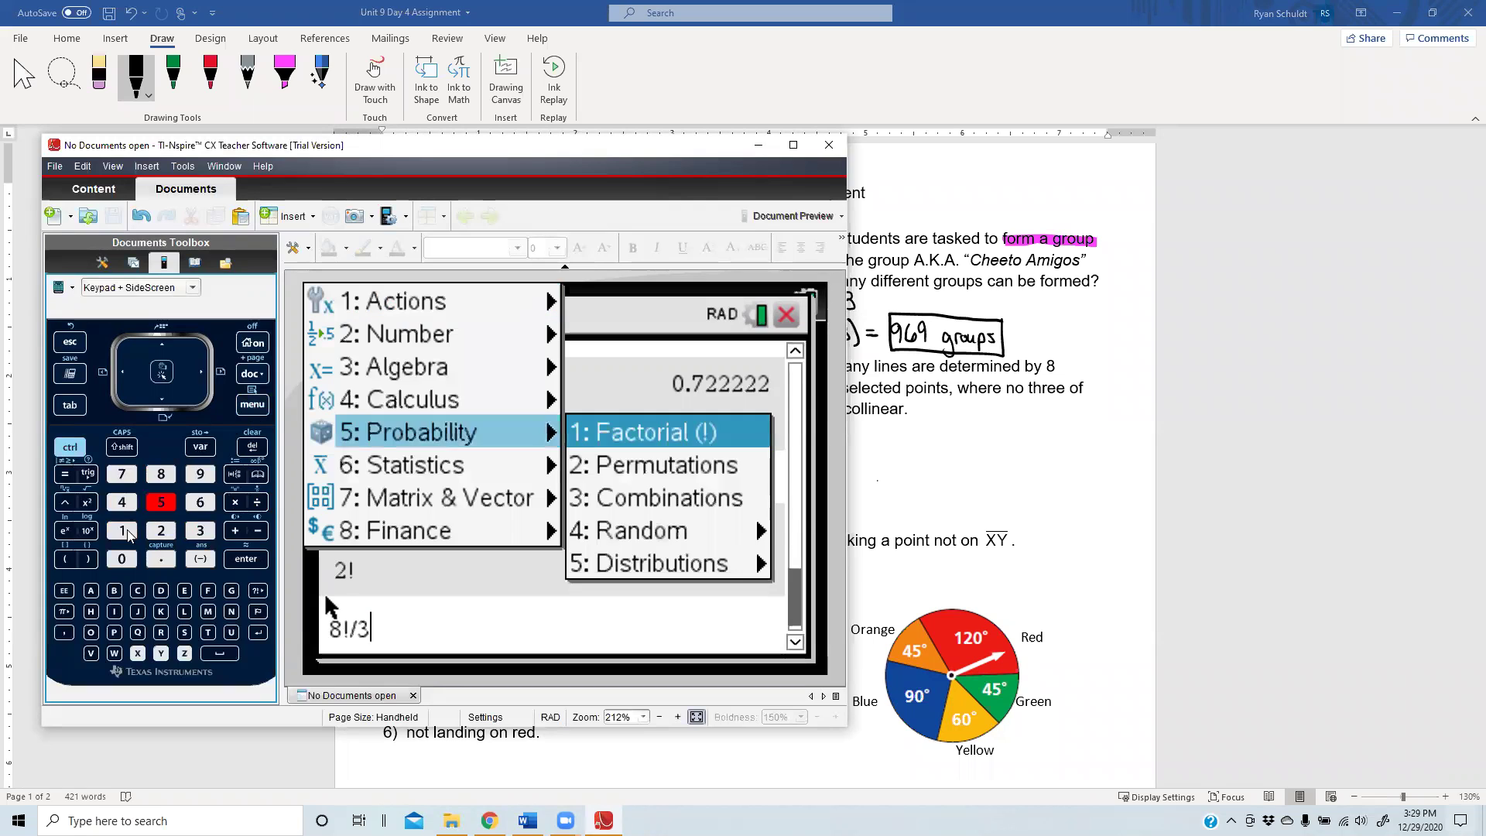
left_click(122, 531)
left_click(242, 559)
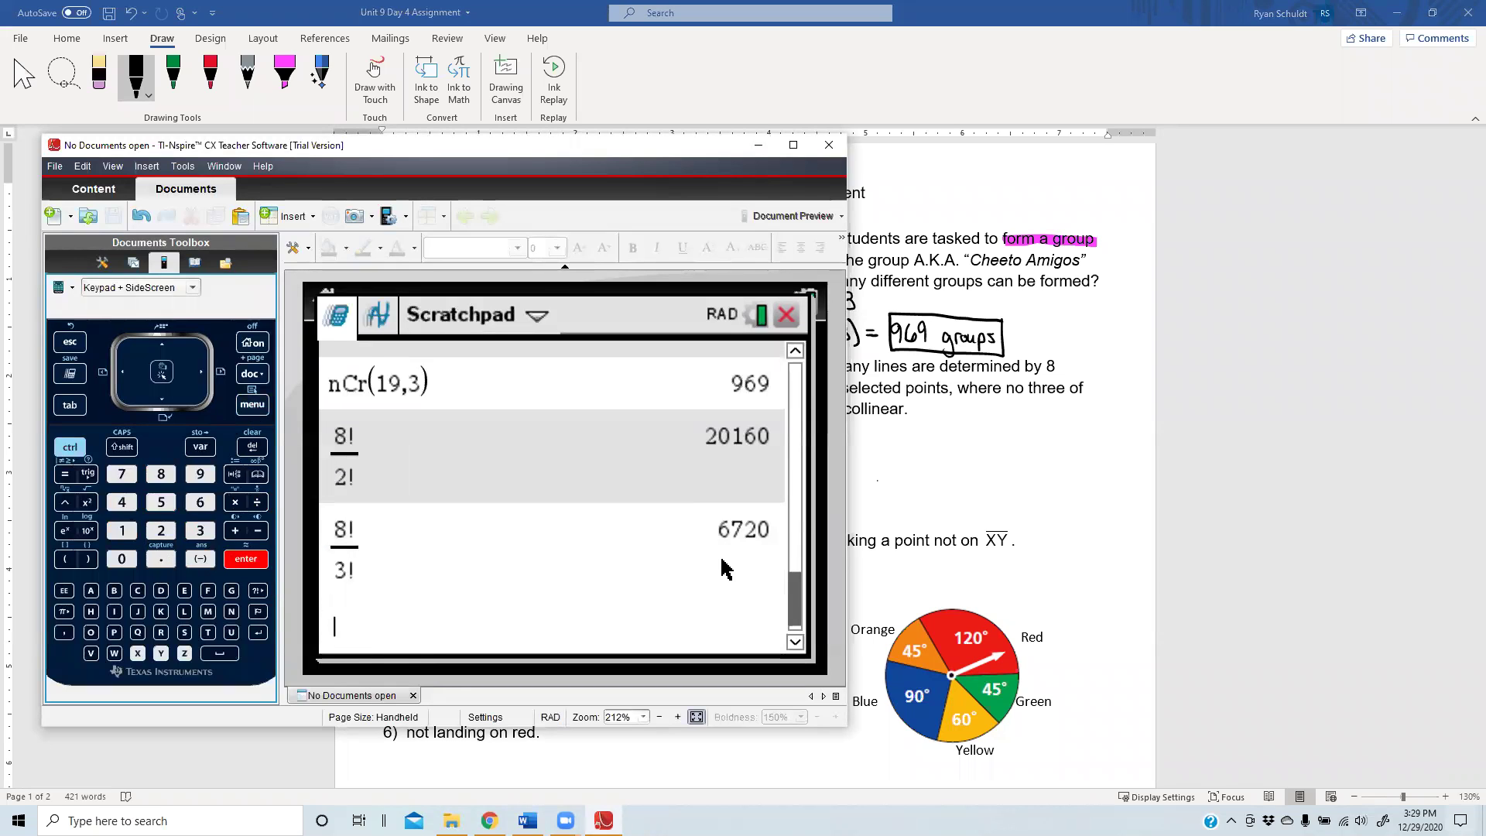
- Write 6,720 for Colorado and highlight Nebraska's 20,160 in magenta
left_click(848, 461)
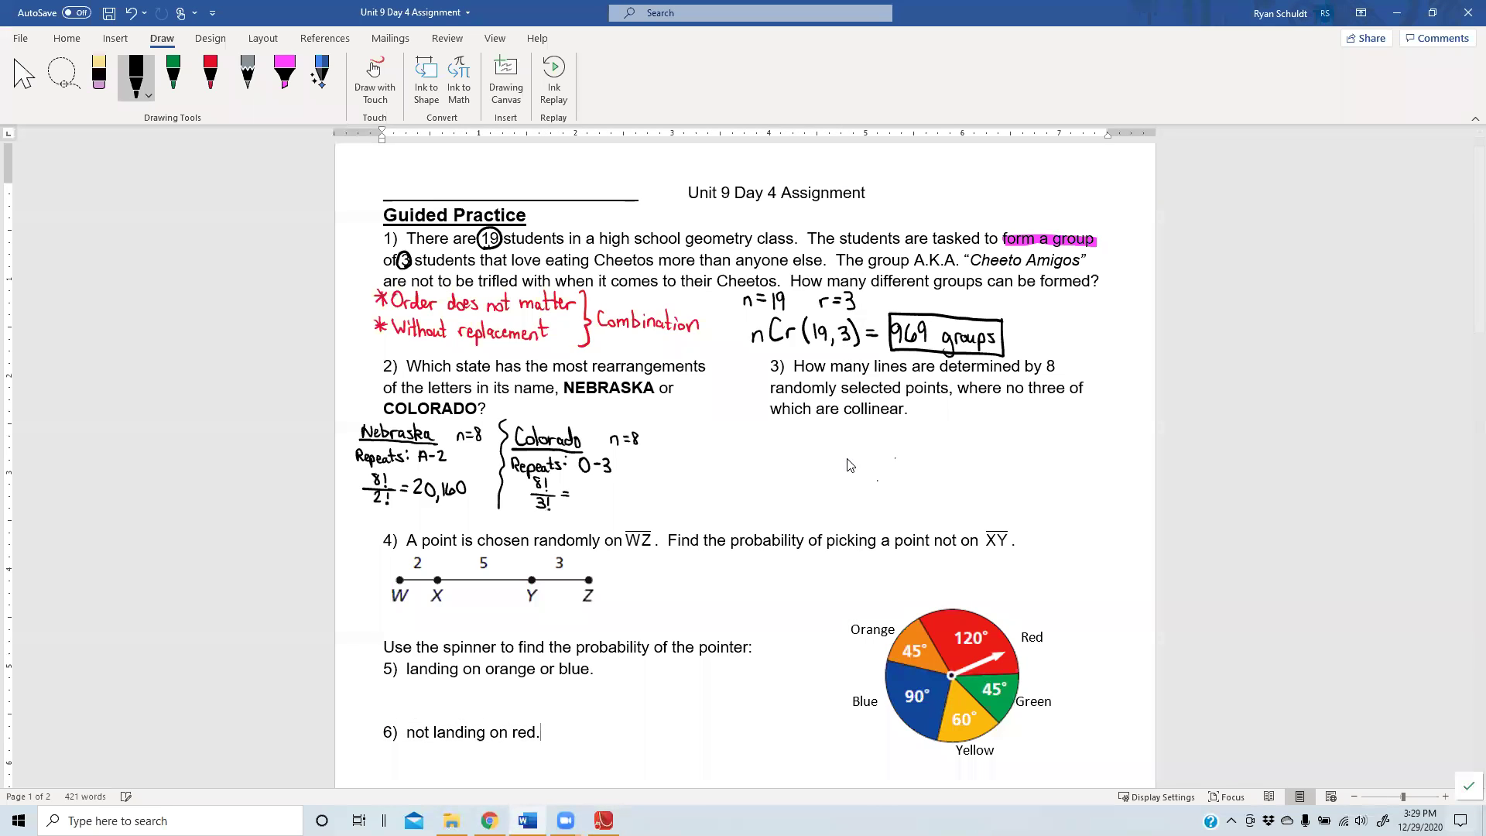
mouse_move(582, 486)
left_mouse_down()
mouse_move(589, 505)
mouse_move(625, 487)
left_mouse_up()
left_click(173, 88)
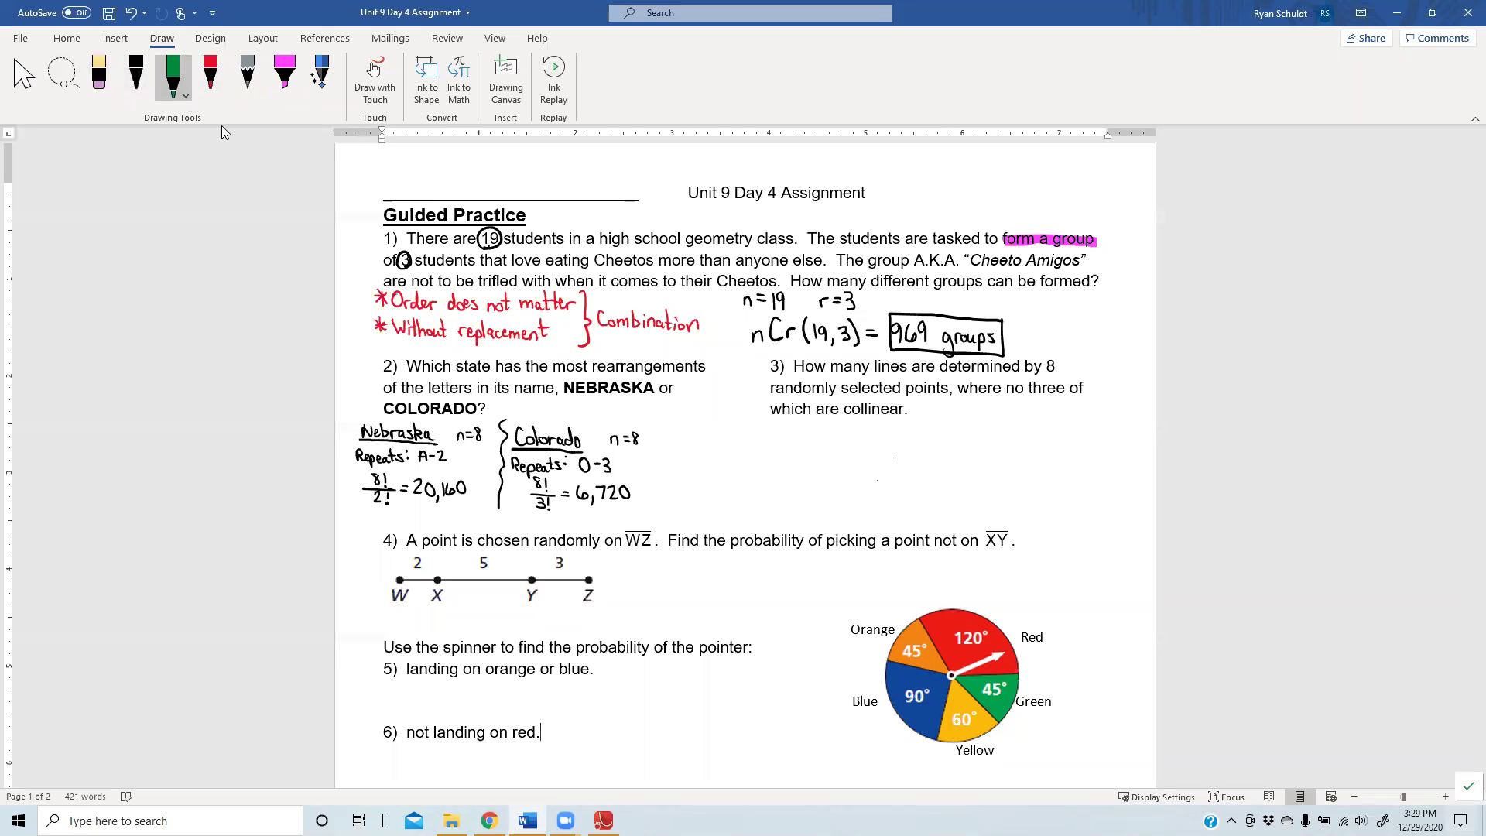
left_click(285, 81)
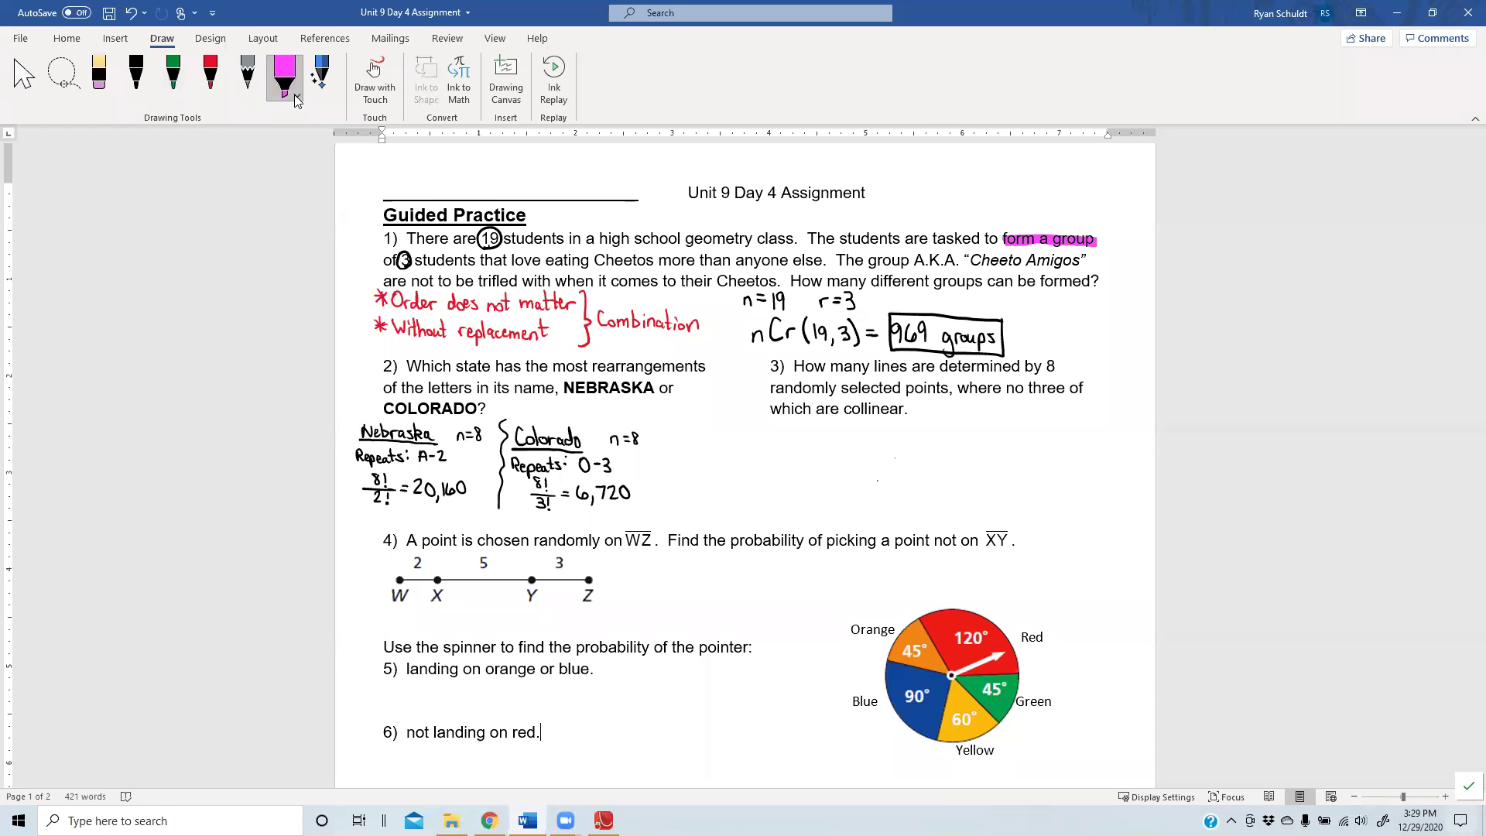
mouse_move(410, 478)
left_mouse_down()
mouse_move(474, 482)
mouse_move(411, 489)
mouse_move(441, 483)
left_mouse_up()
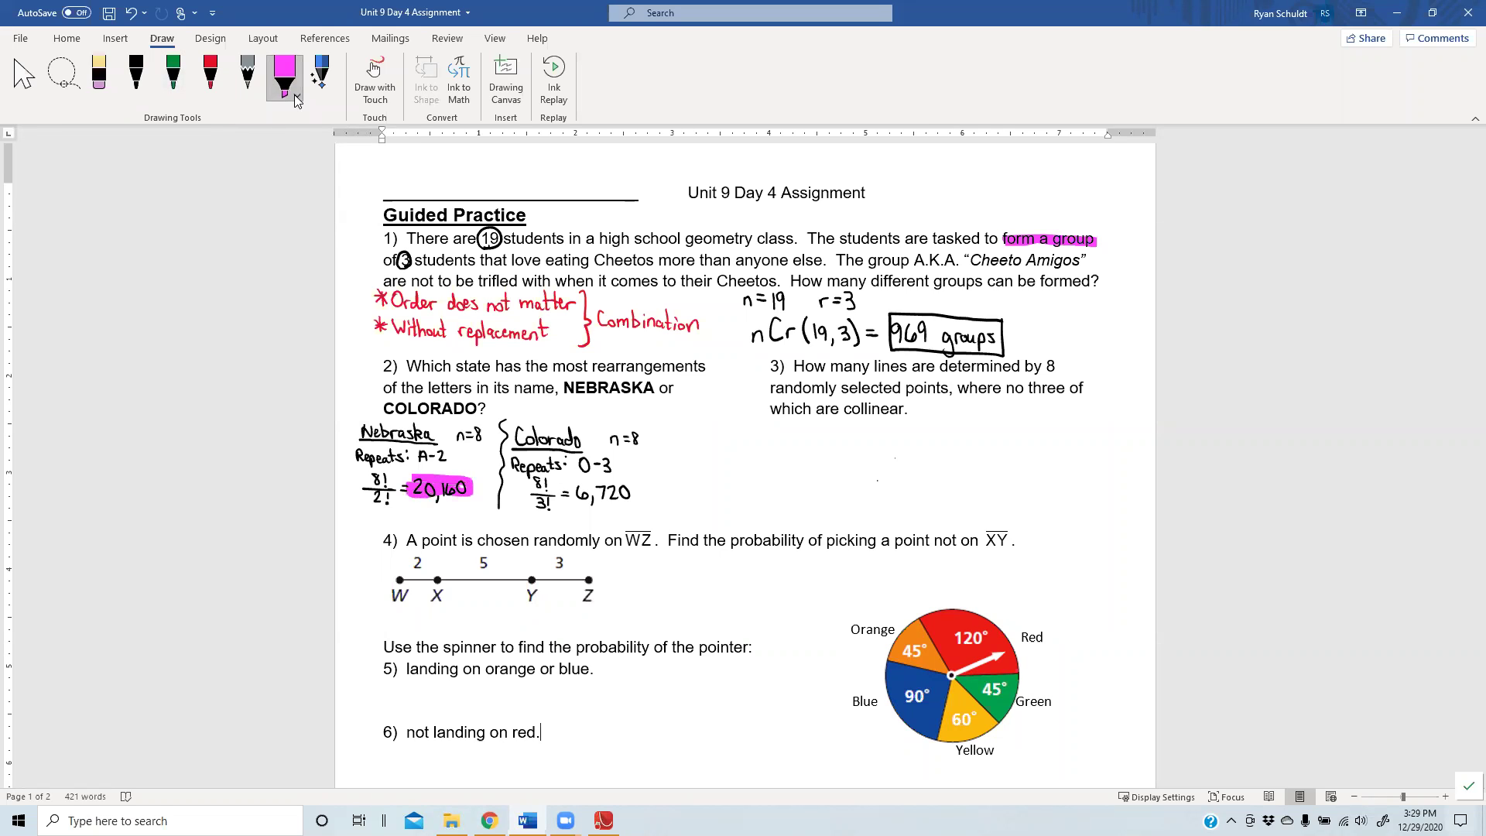
- Write the conclusion "Nebraska has more" in red ink below the work
left_click(213, 82)
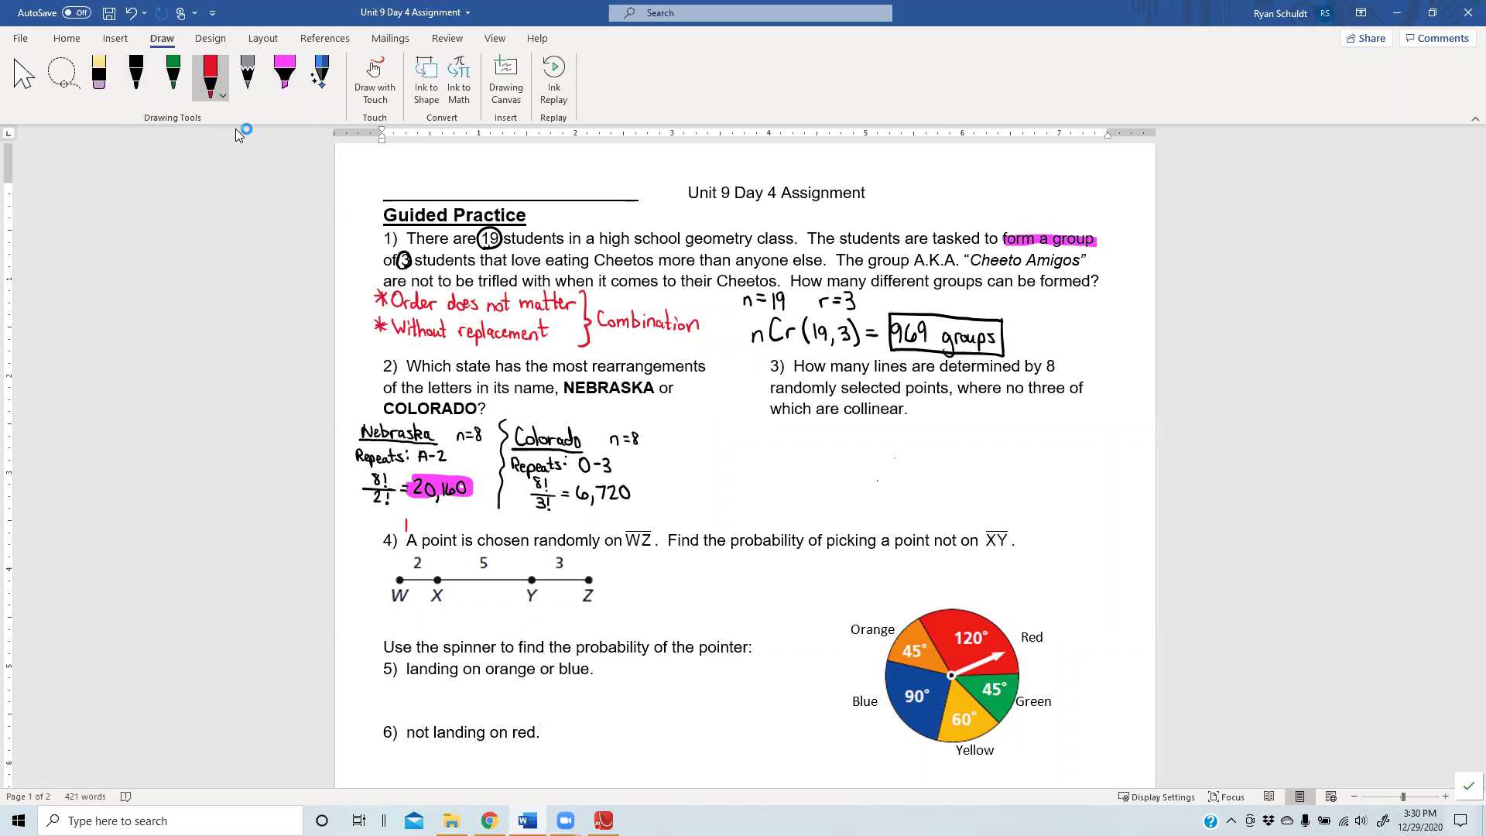
left_click_drag(405, 518, 470, 525)
left_click_drag(481, 520, 516, 529)
mouse_move(526, 520)
left_mouse_down()
mouse_move(600, 534)
mouse_move(404, 532)
mouse_move(424, 508)
mouse_move(592, 511)
left_mouse_up()
left_click(553, 523)
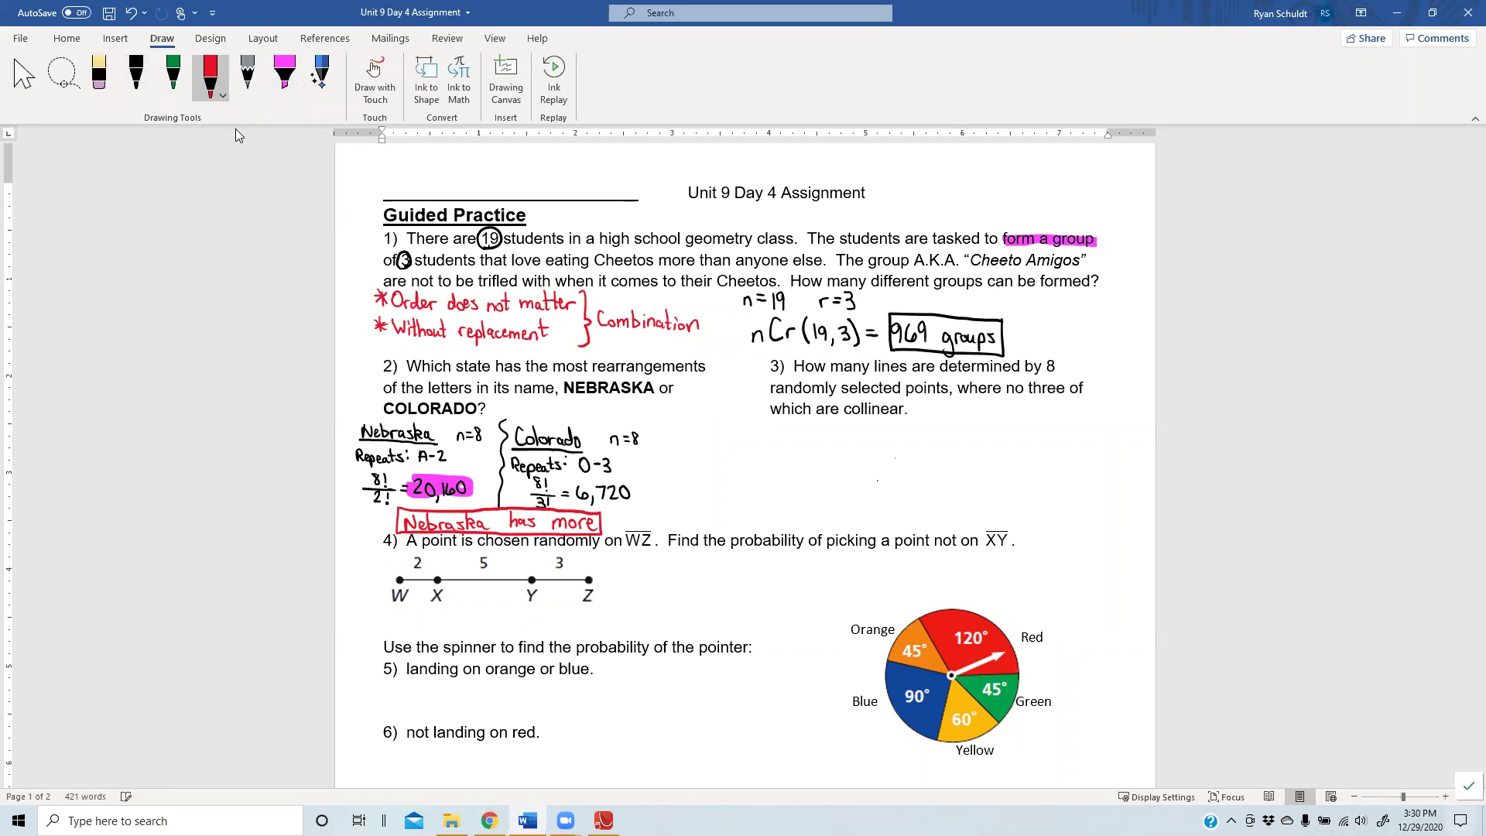
left_click(136, 75)
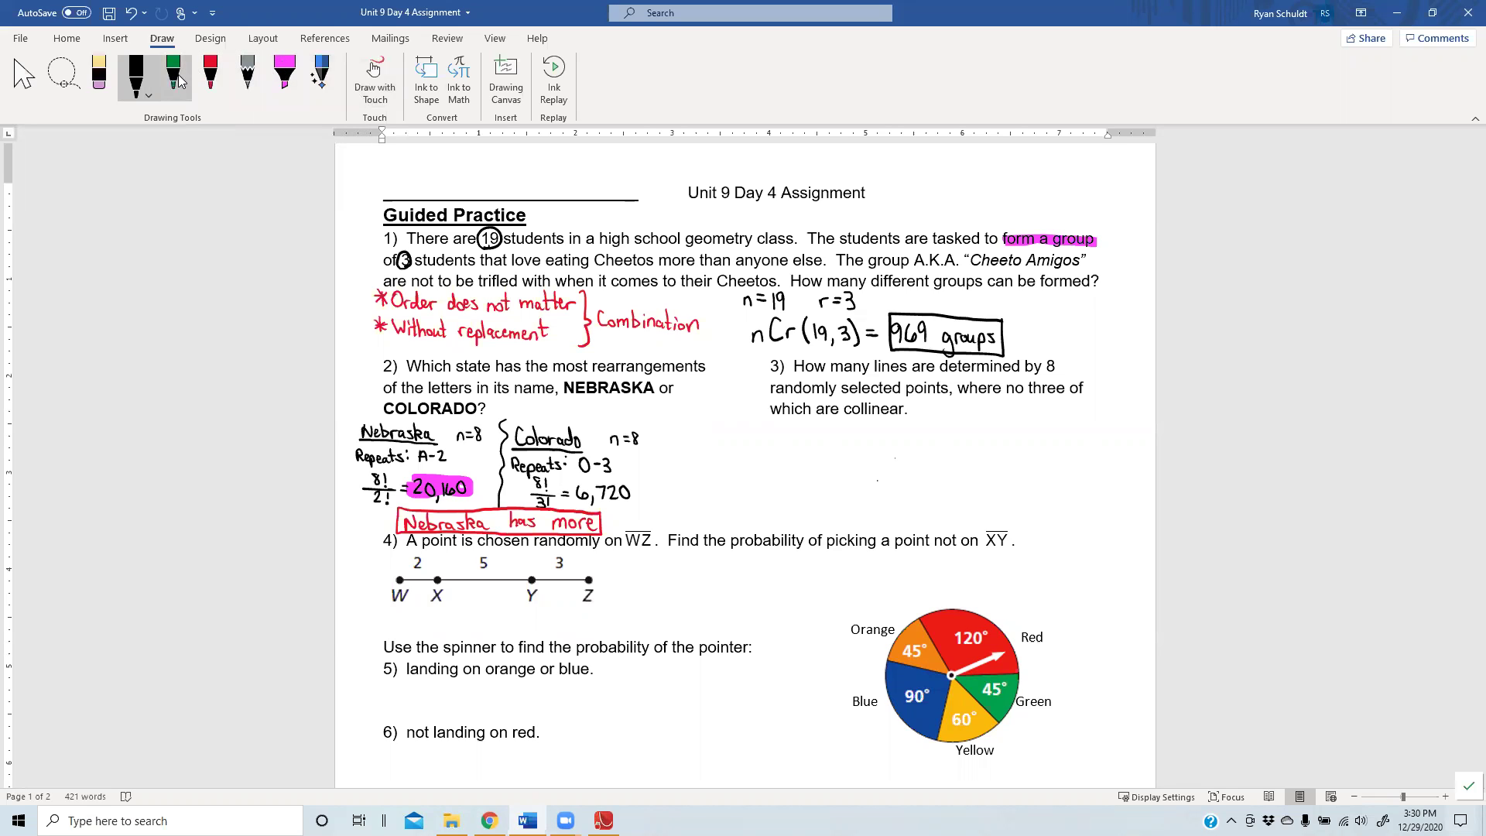
- In black ink, write "2 points make a line" after question 3
left_click(219, 92)
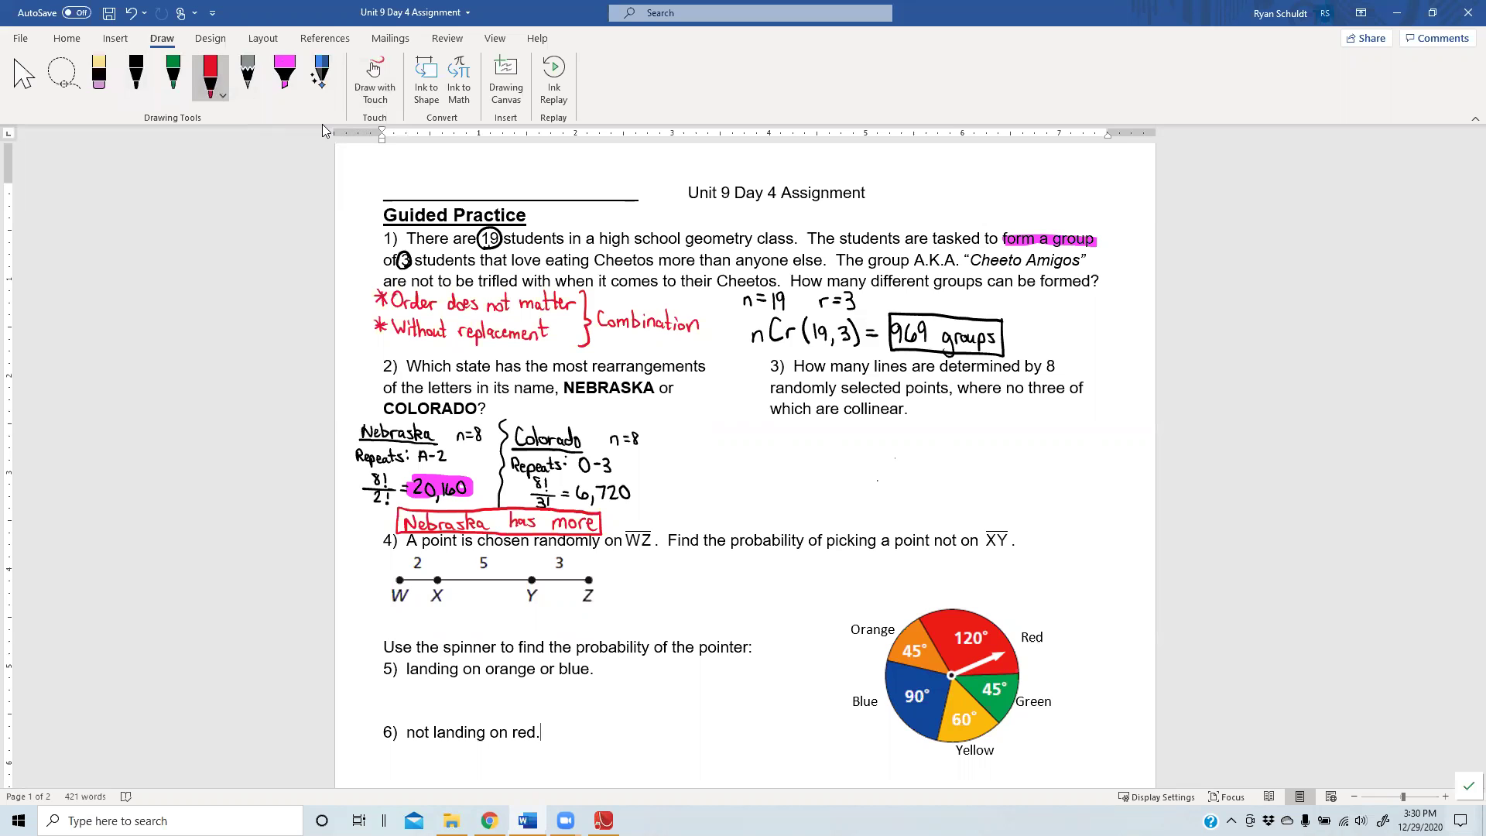
left_click(135, 81)
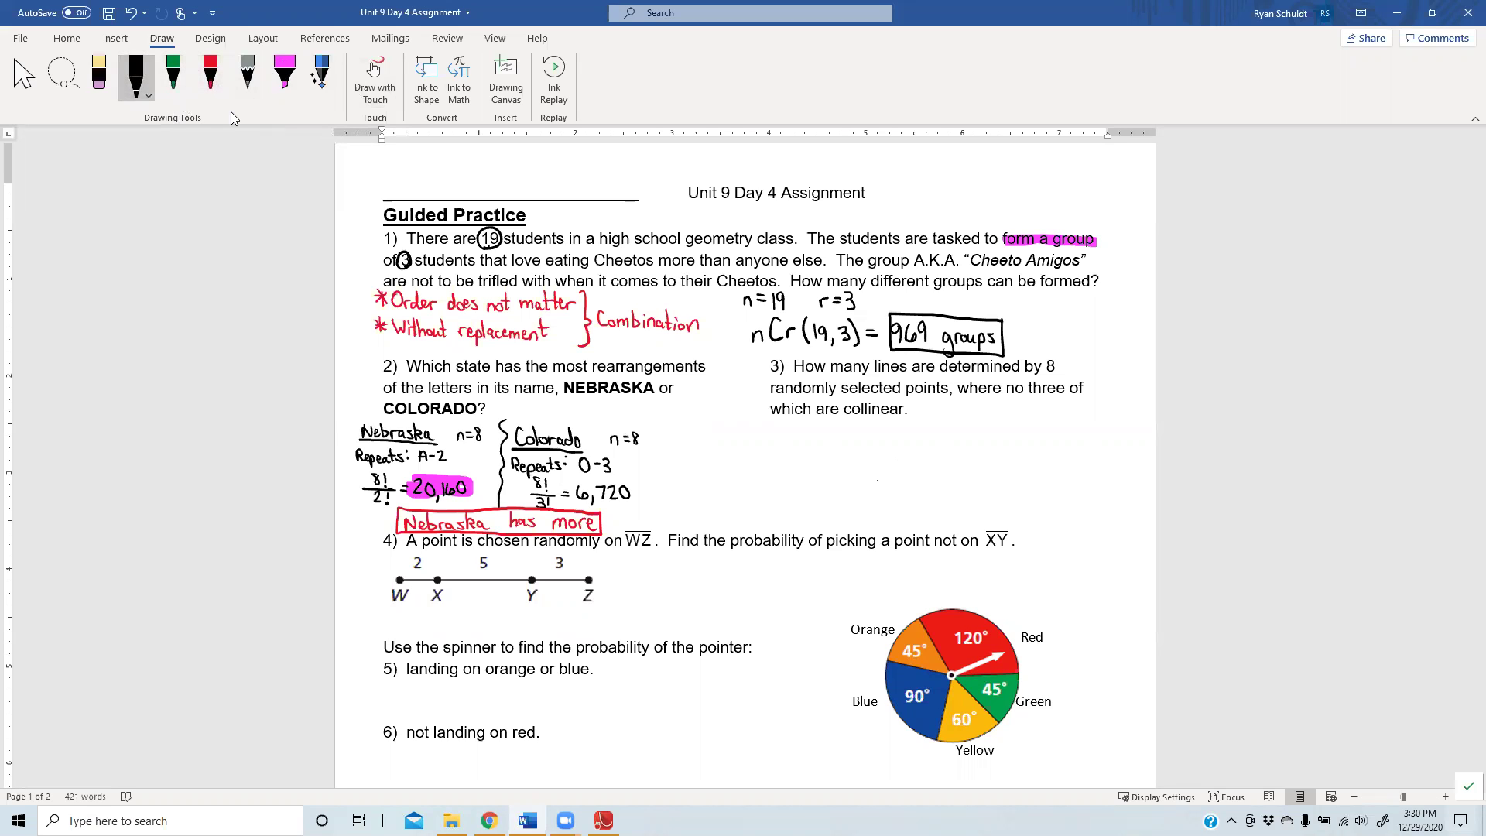
left_click_drag(928, 402, 955, 414)
left_click_drag(961, 411, 1026, 418)
left_click_drag(1030, 414, 1109, 417)
left_click_drag(1113, 407, 1132, 414)
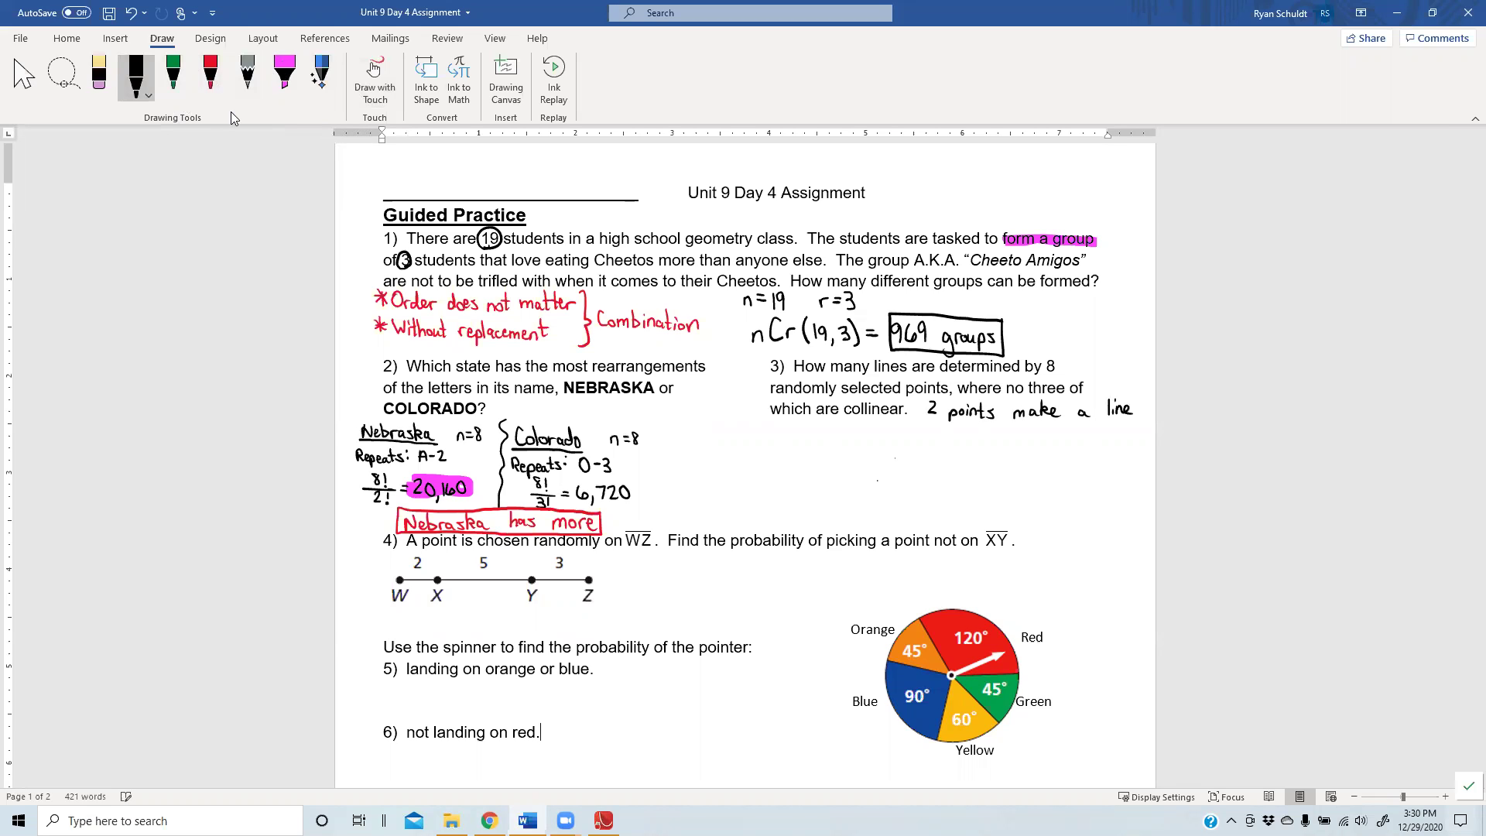
- Write the red note "Order does not matter" below question 3
left_click(210, 78)
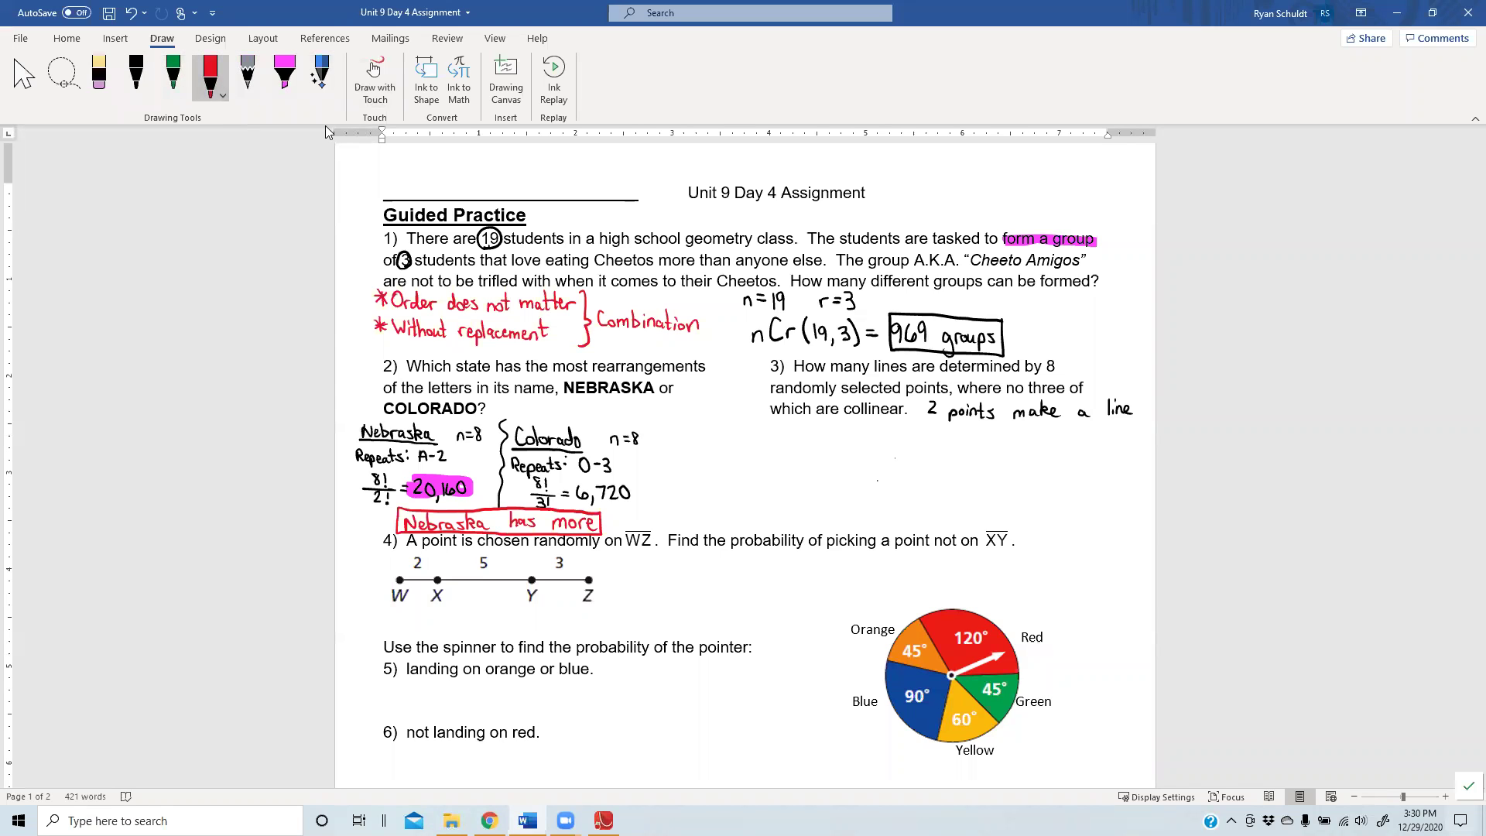
left_click_drag(770, 424, 826, 431)
left_click_drag(841, 430, 848, 432)
left_click_drag(852, 436, 859, 438)
left_click_drag(876, 439, 951, 431)
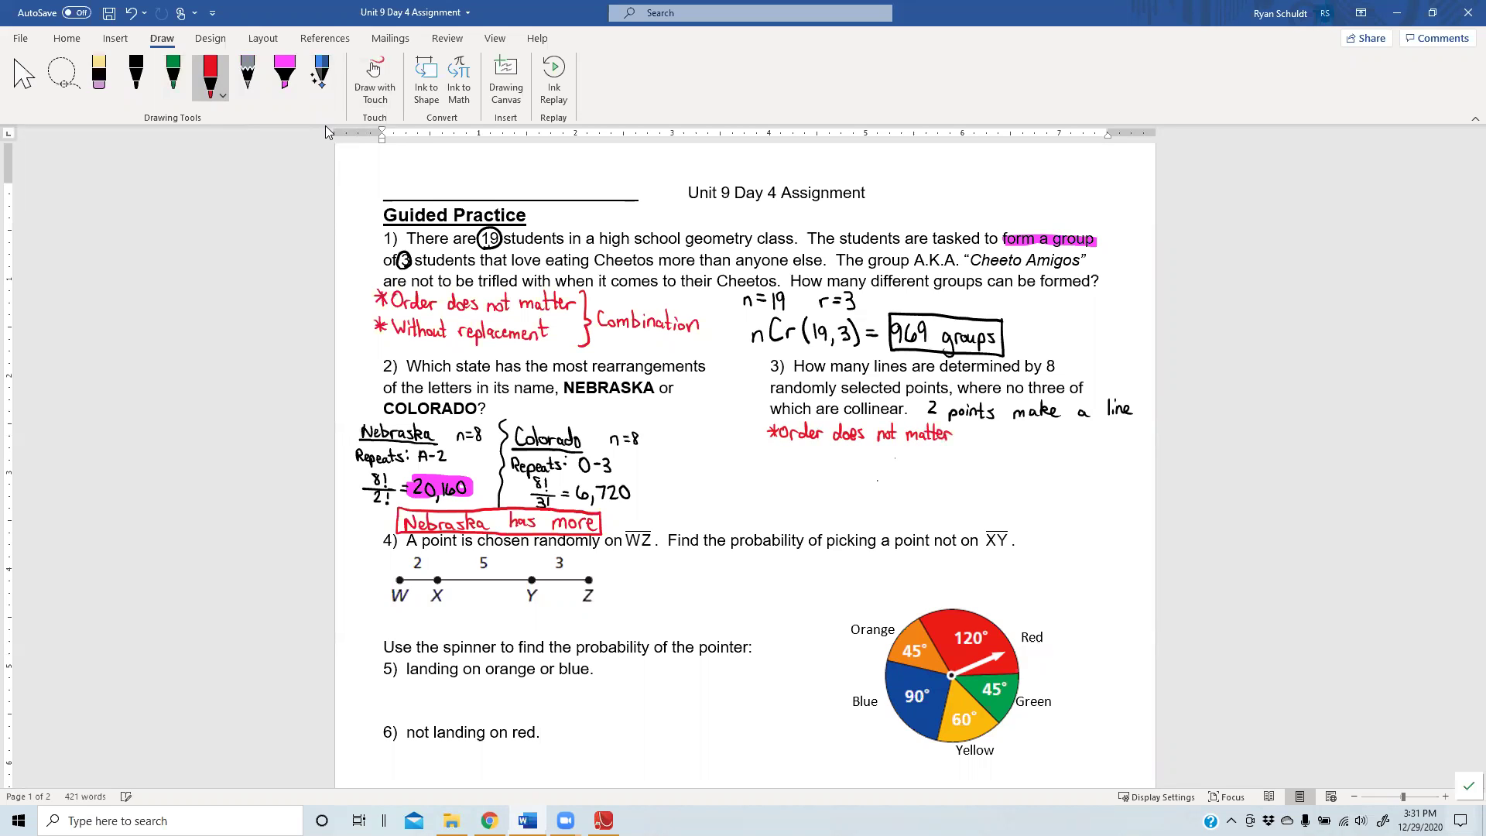
- Add "Without replacement" in red and bracket both notes labelled Combination
left_click_drag(771, 445, 771, 454)
left_click_drag(781, 444, 802, 458)
left_click_drag(798, 448, 925, 465)
left_click_drag(919, 450, 931, 449)
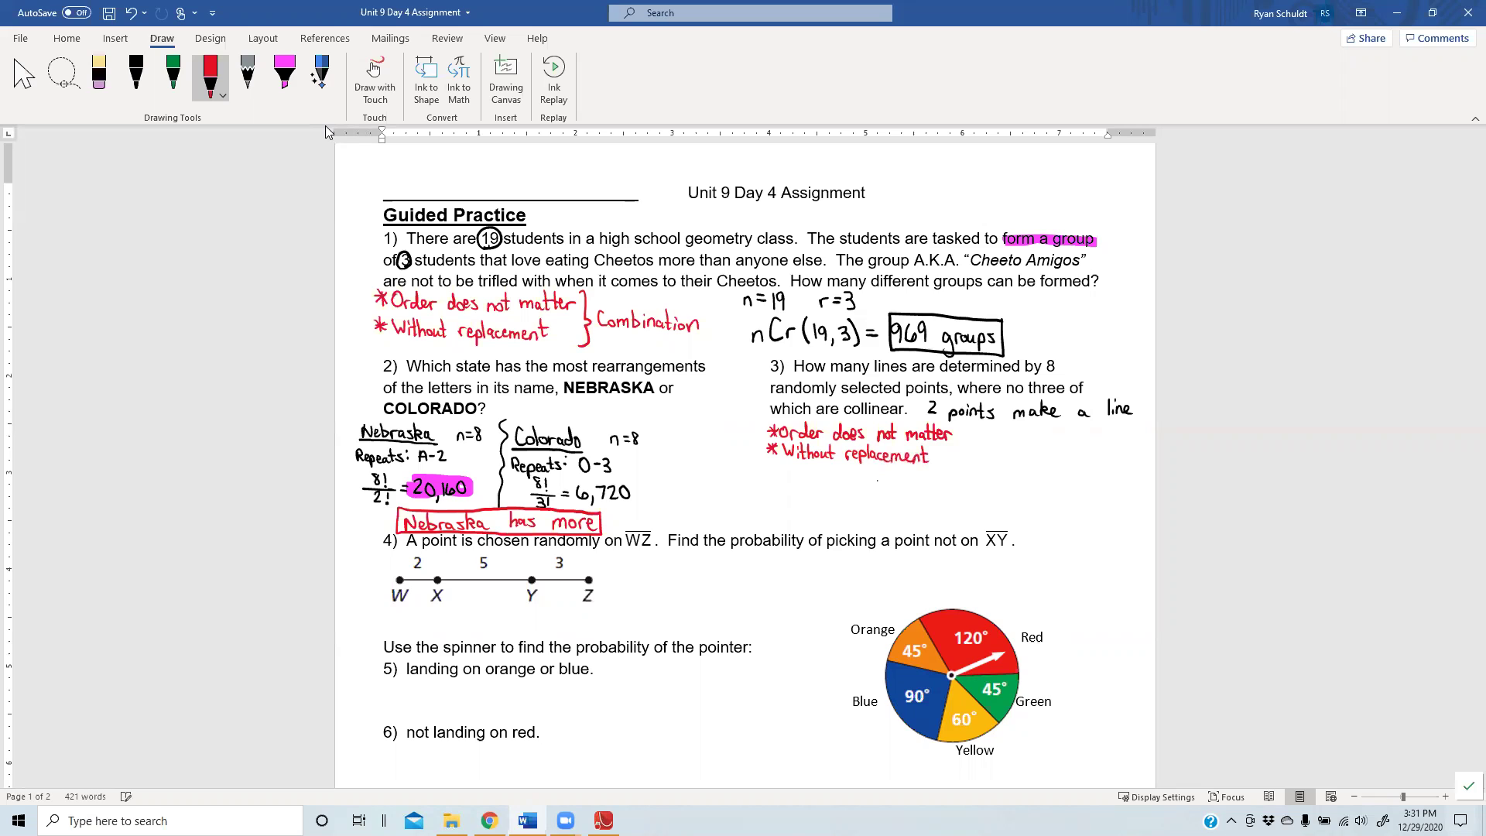
mouse_move(956, 441)
left_mouse_down()
mouse_move(954, 465)
mouse_move(963, 447)
mouse_move(999, 457)
left_mouse_up()
mouse_move(1001, 435)
left_mouse_down()
mouse_move(1002, 456)
mouse_move(1023, 458)
left_mouse_up()
left_click_drag(1038, 435, 1045, 447)
left_click_drag(1046, 449, 1073, 458)
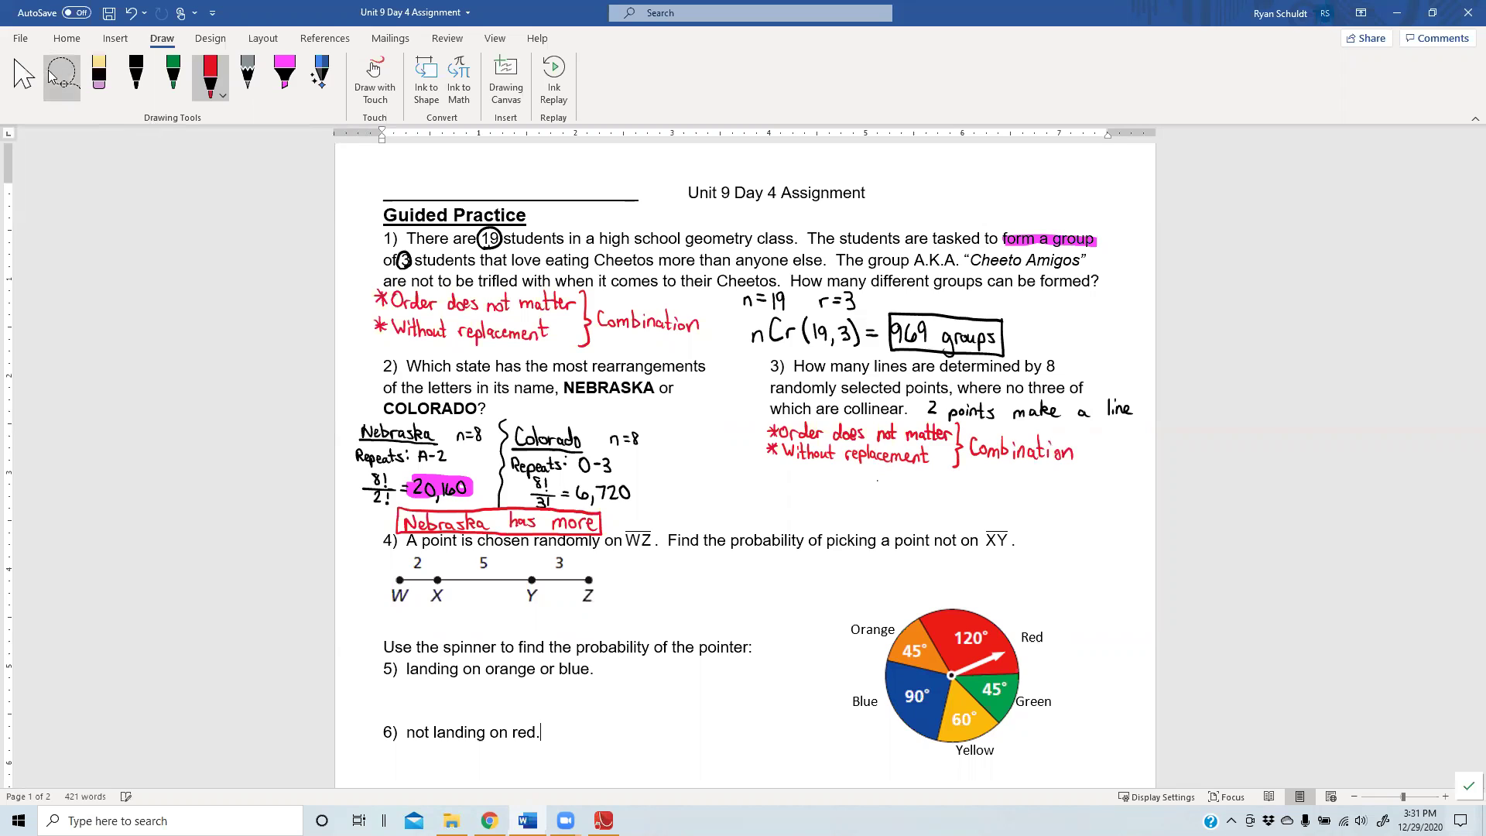
- In black ink, circle the 8 and write n=8, r=2, nCr(8,2)=
left_click(134, 73)
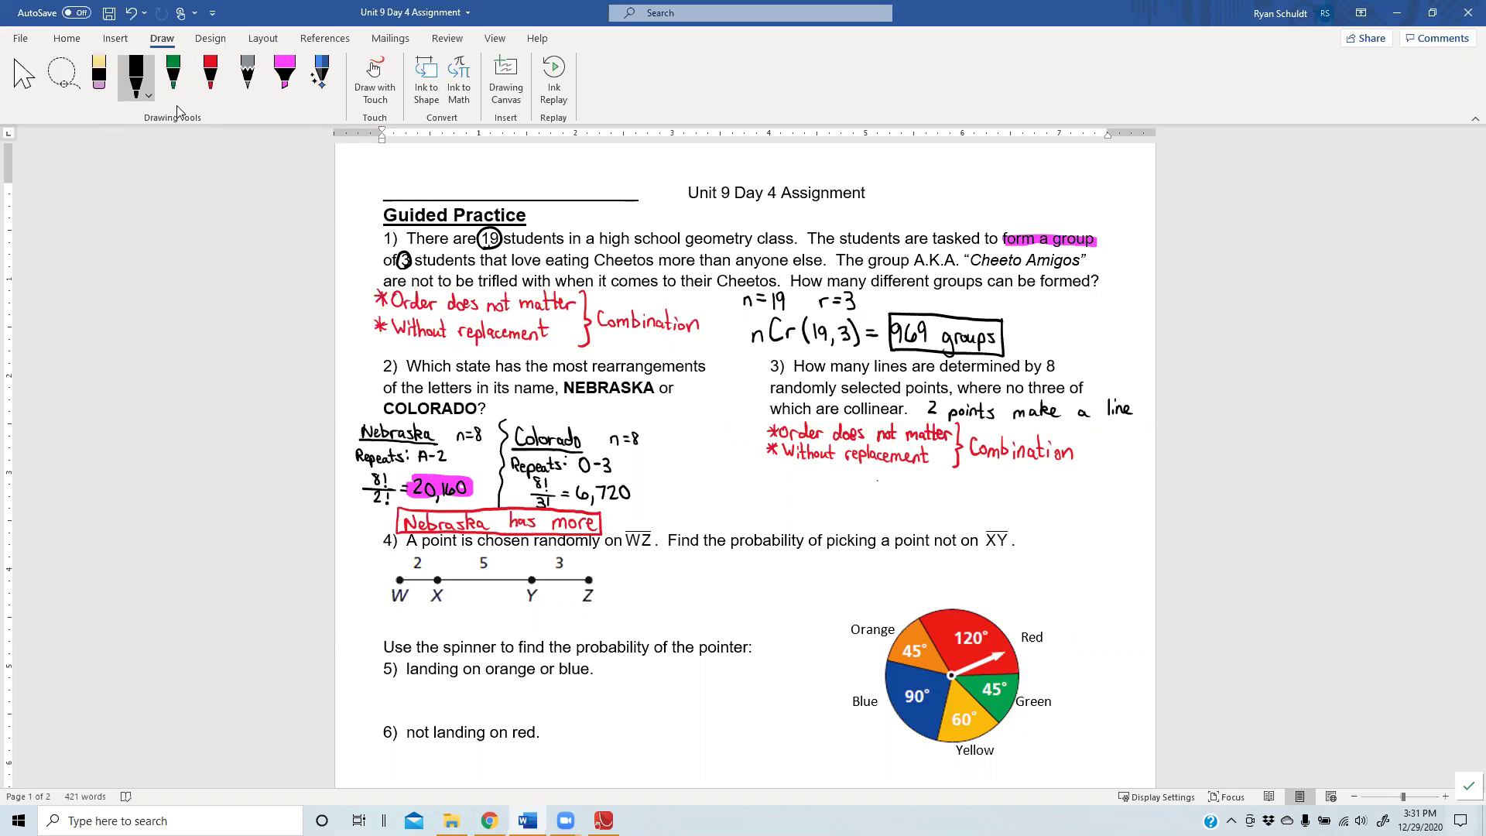
mouse_move(1050, 358)
left_mouse_down()
mouse_move(1041, 377)
mouse_move(1061, 365)
mouse_move(1050, 356)
left_mouse_up()
left_click_drag(777, 485, 802, 472)
left_click_drag(804, 493, 816, 507)
mouse_move(858, 489)
left_mouse_down()
mouse_move(868, 500)
mouse_move(894, 485)
mouse_move(898, 501)
mouse_move(917, 482)
mouse_move(937, 496)
left_mouse_up()
mouse_move(939, 475)
left_mouse_down()
mouse_move(939, 502)
mouse_move(960, 494)
left_mouse_up()
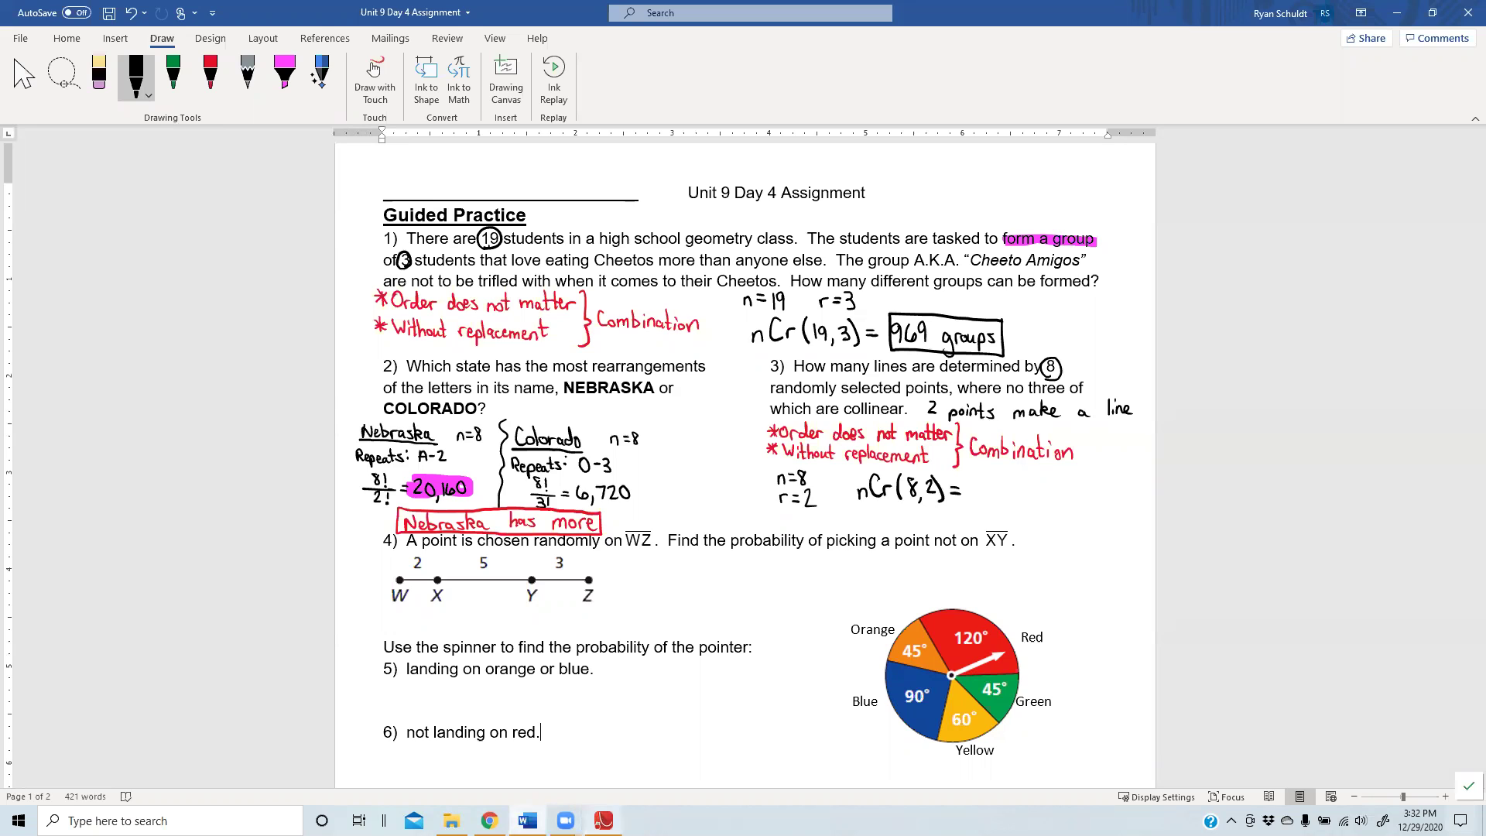
left_click(603, 821)
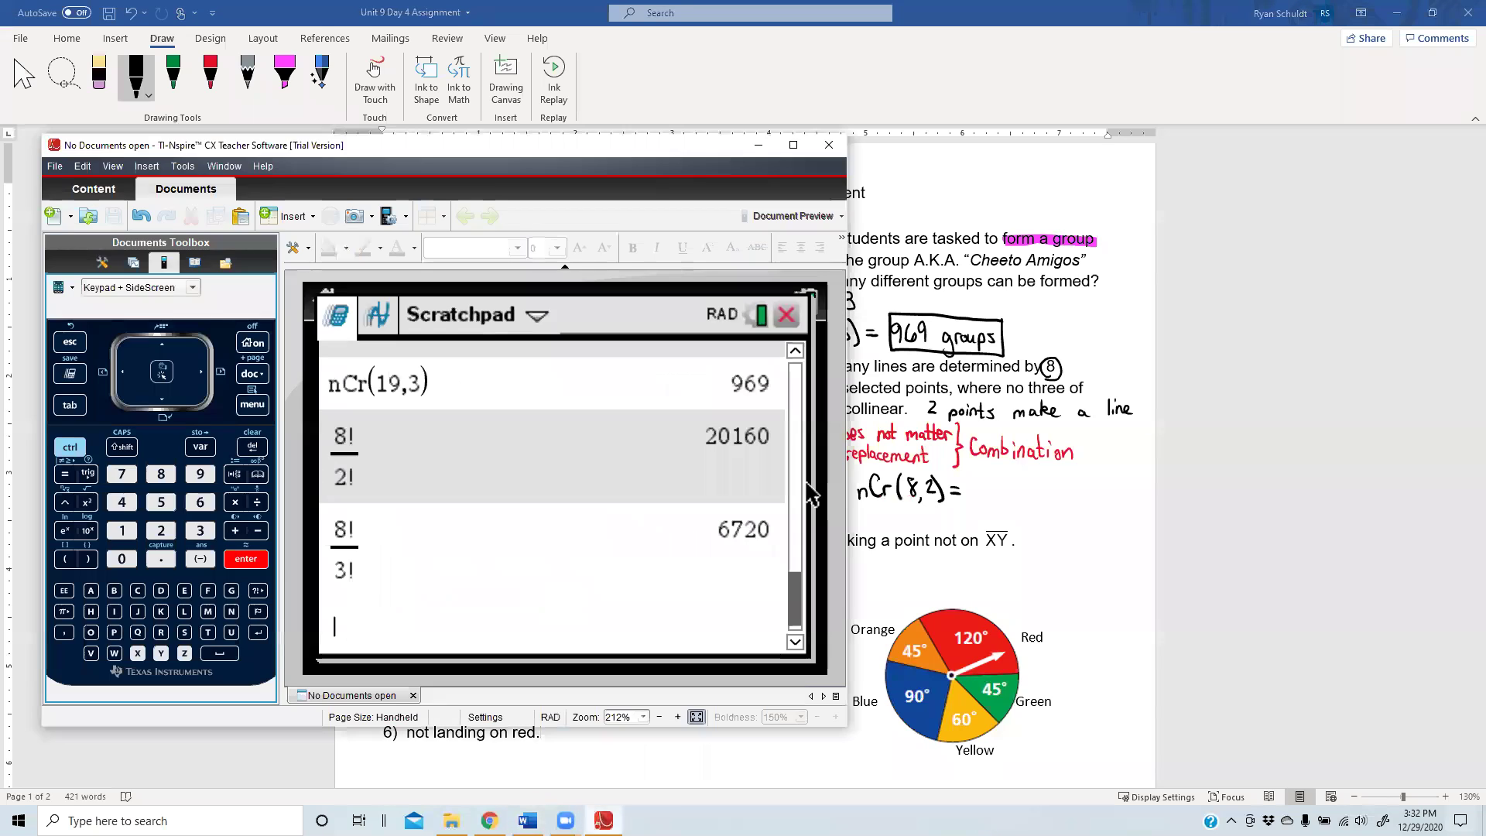
- Compute nCr(8,2) = 28 on the TI-Nspire Scratchpad, then start inking 28 after nCr(8,2) = in Word
left_click(252, 404)
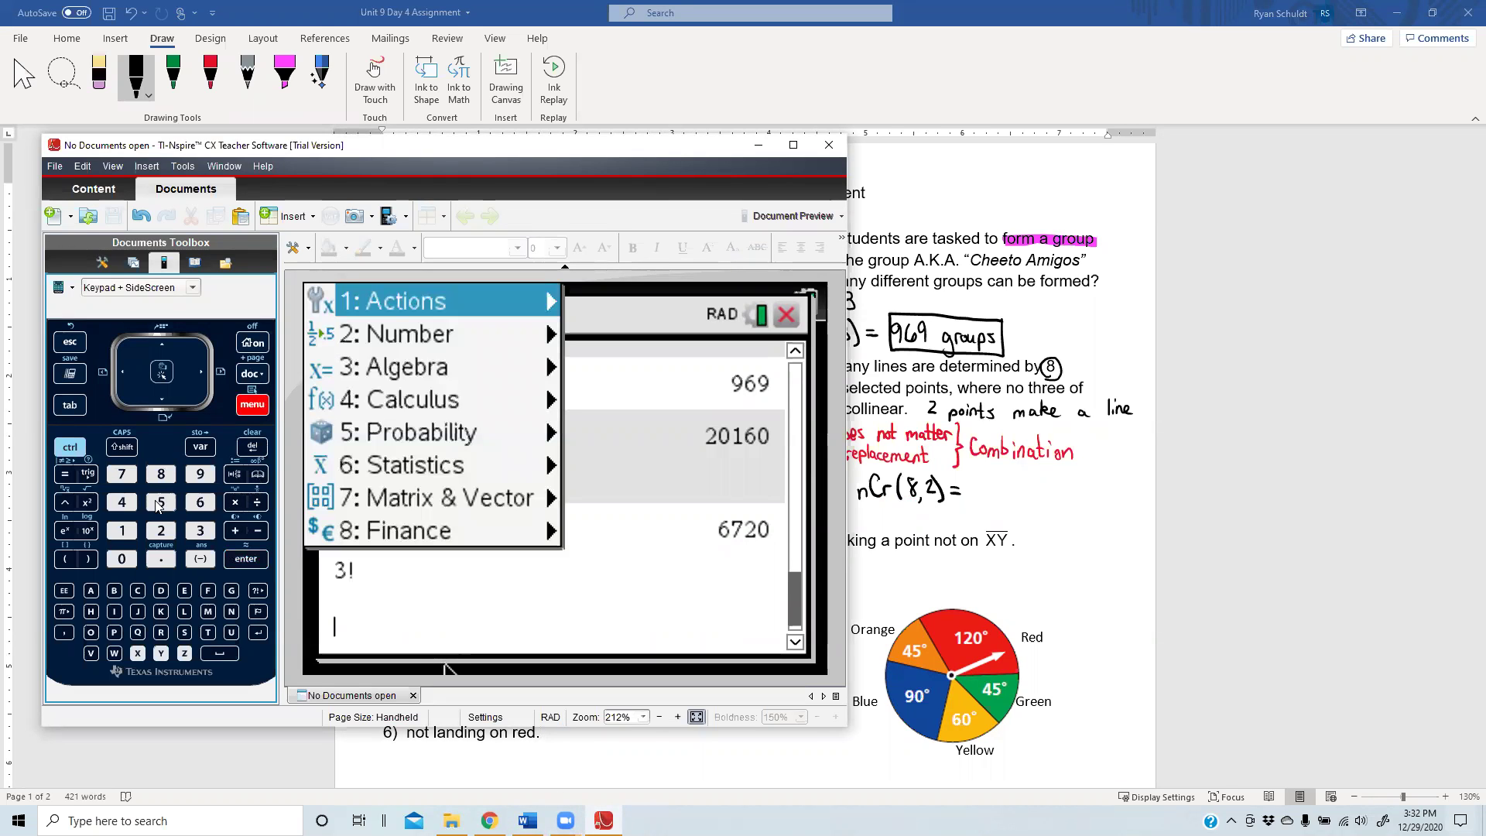
left_click(162, 503)
left_click(199, 531)
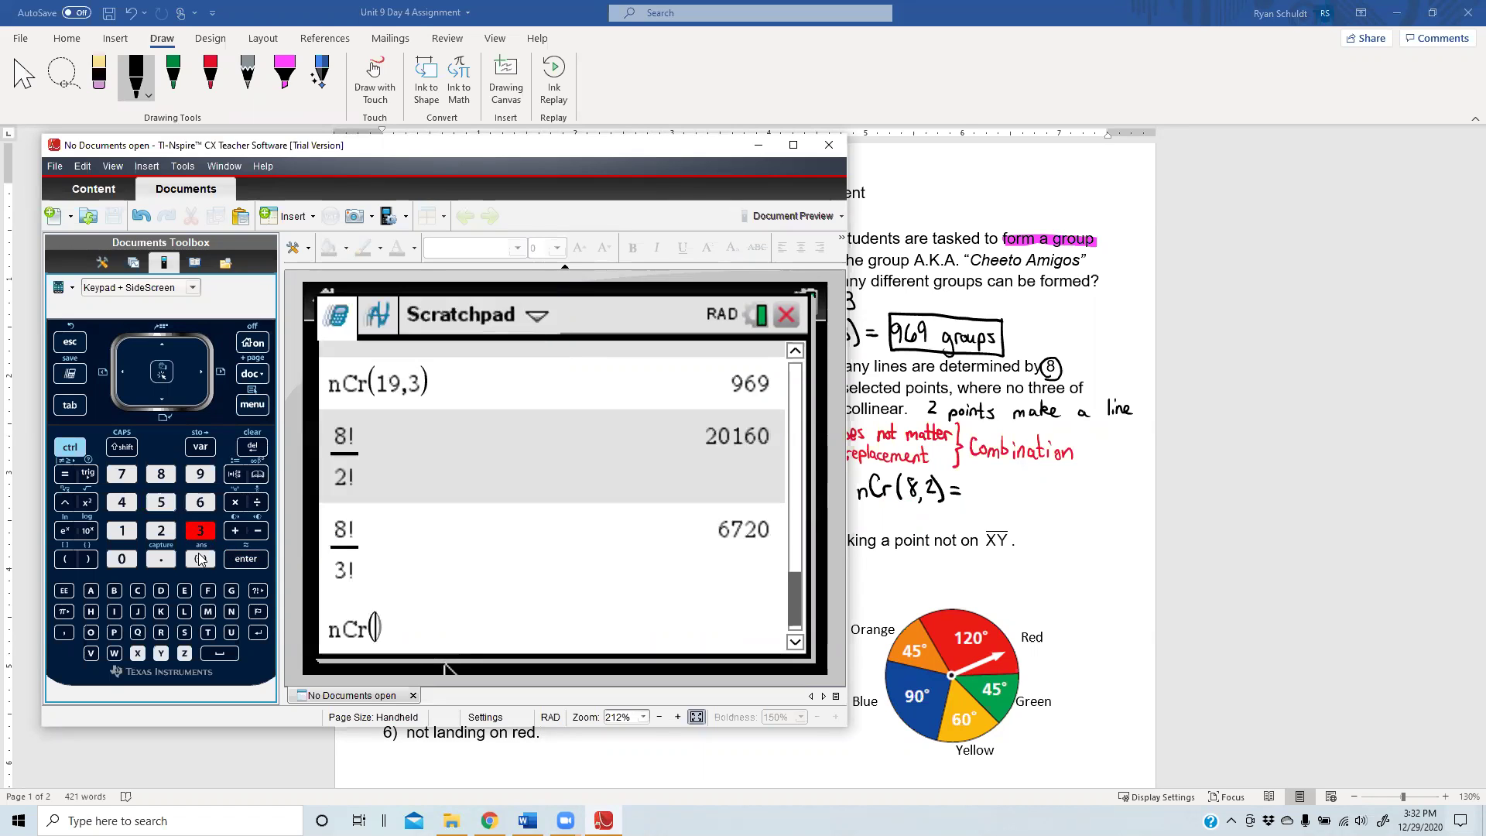
left_click(161, 475)
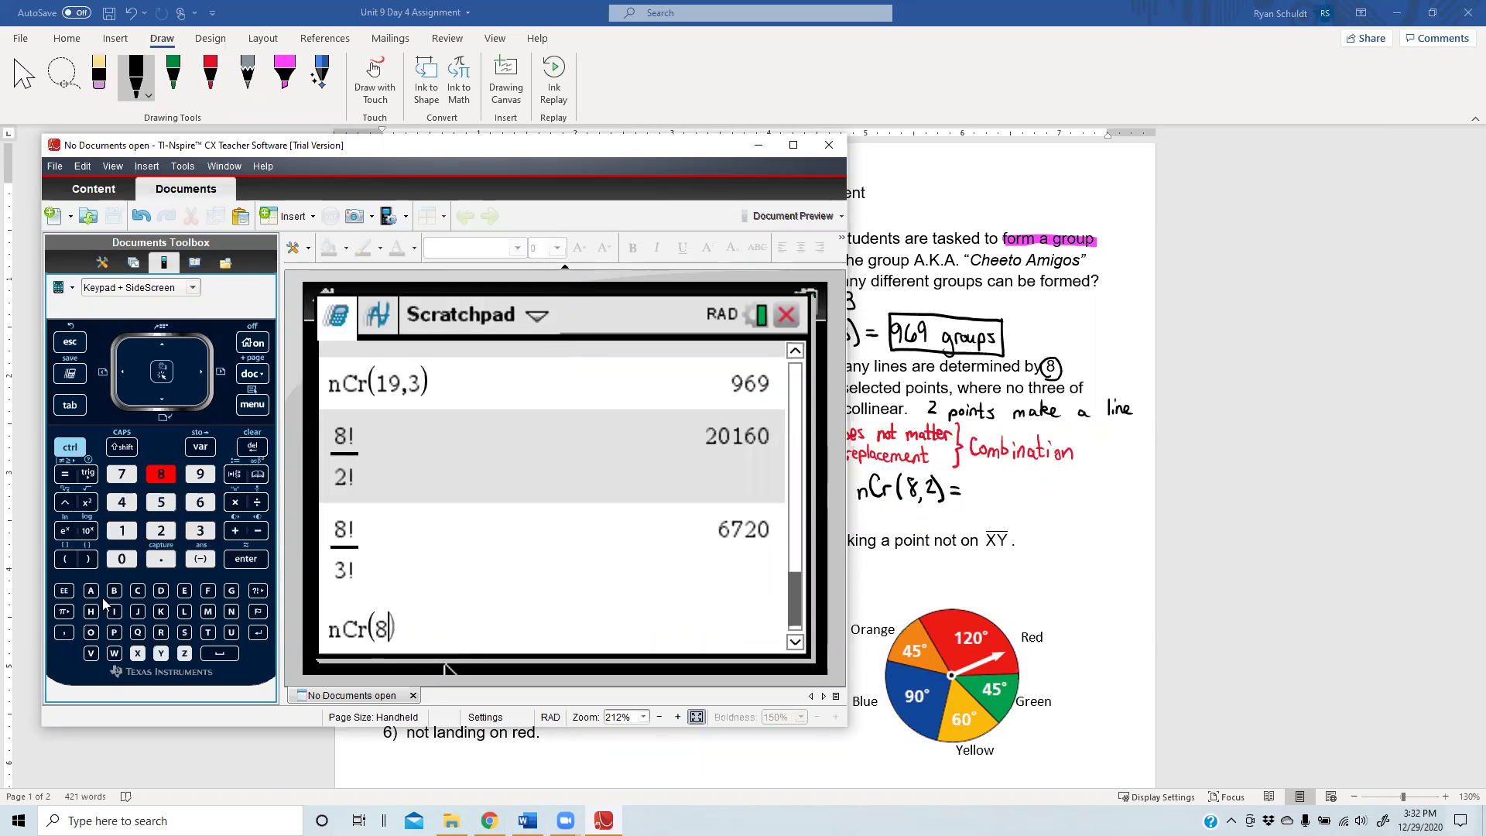
left_click(64, 632)
left_click(161, 531)
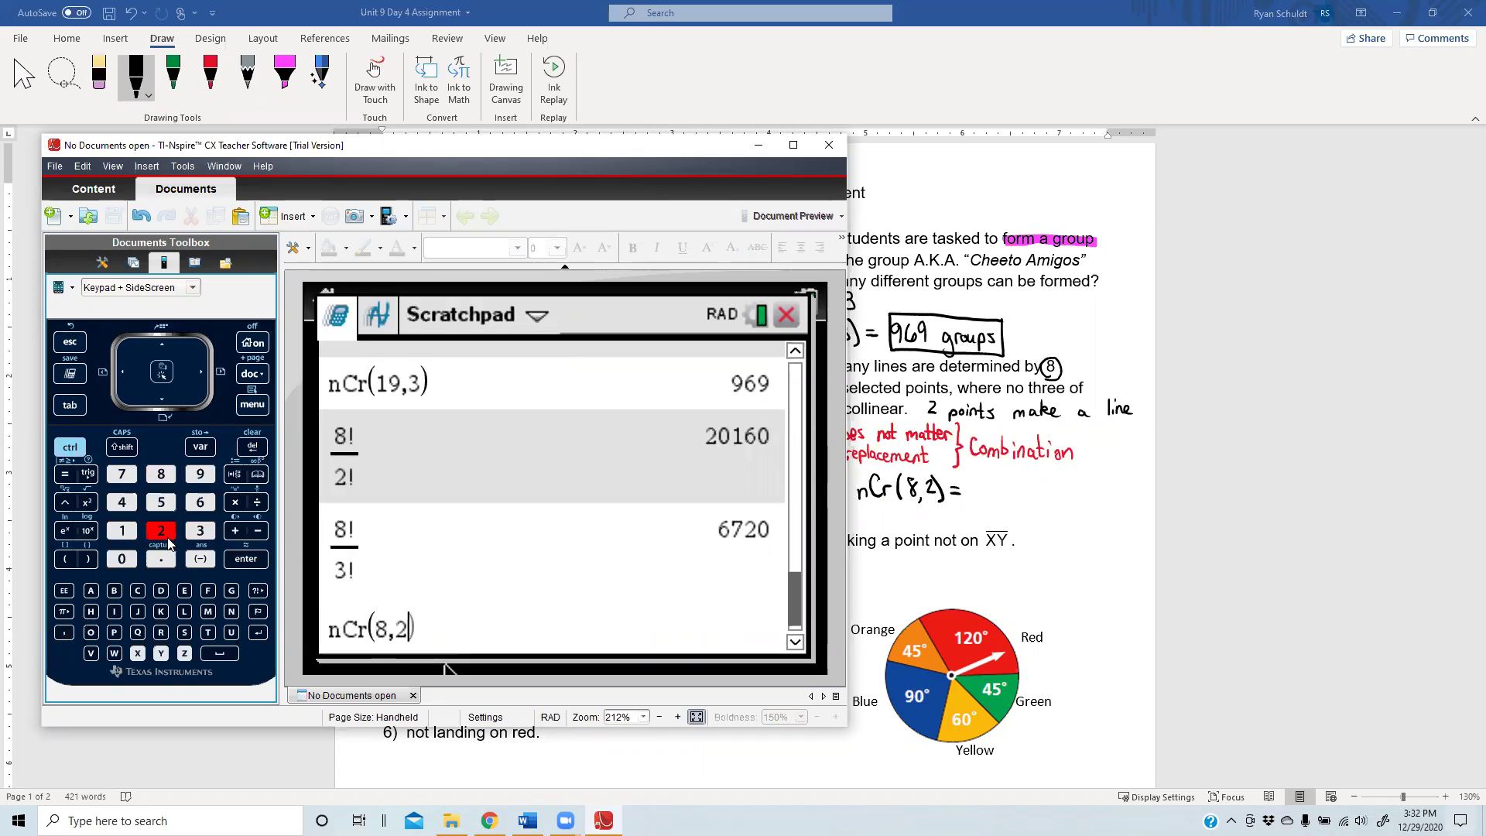
left_click(245, 559)
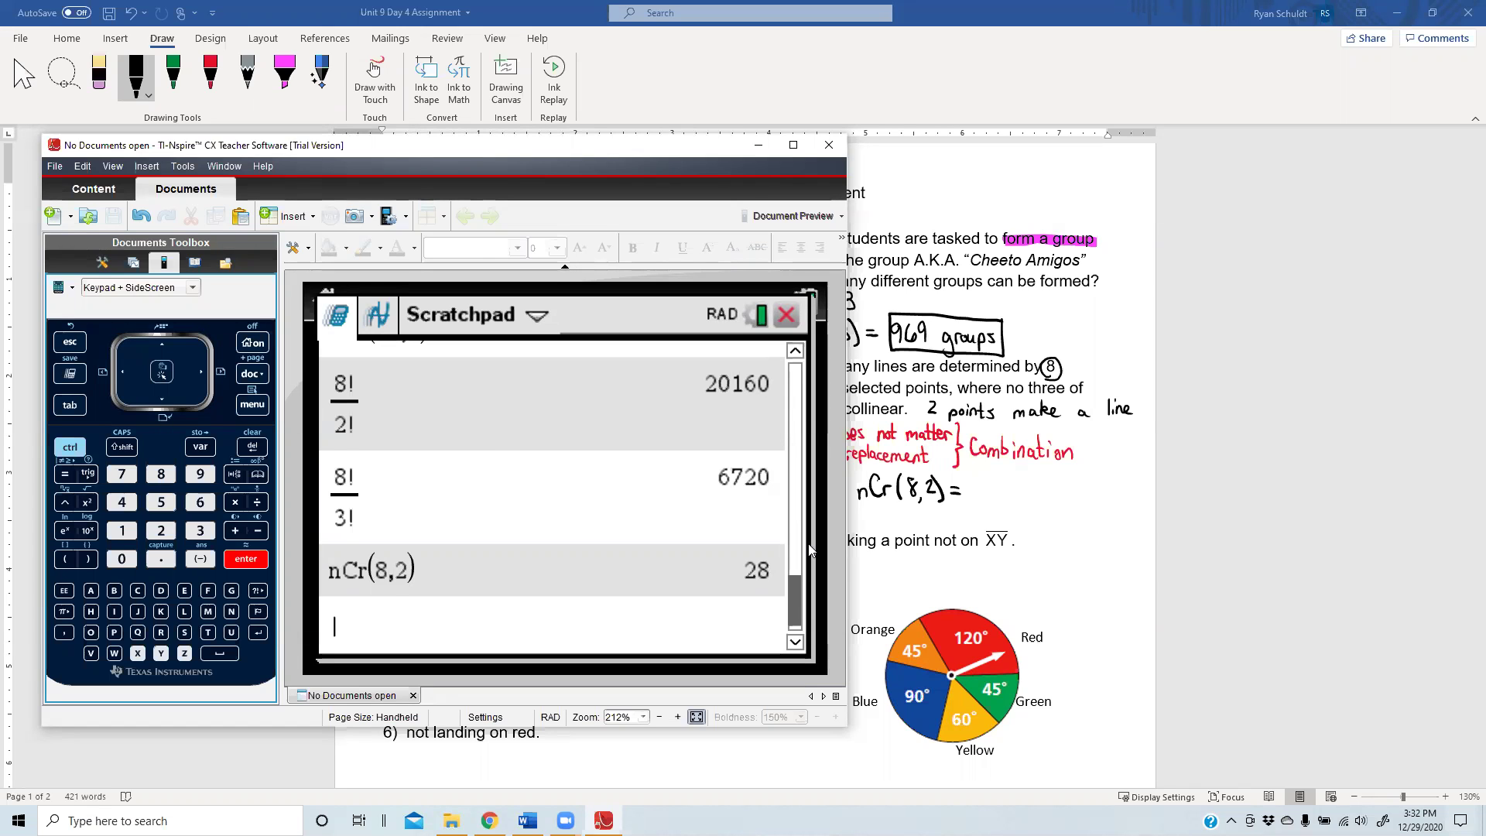
key("alt+Tab")
left_click_drag(976, 482, 1017, 498)
- Add 'lines' after 28 to box the answer '28 lines', then scroll down
mouse_move(1024, 488)
left_mouse_down()
mouse_move(1060, 476)
mouse_move(1062, 503)
mouse_move(968, 501)
mouse_move(970, 481)
mouse_move(1061, 472)
left_mouse_up()
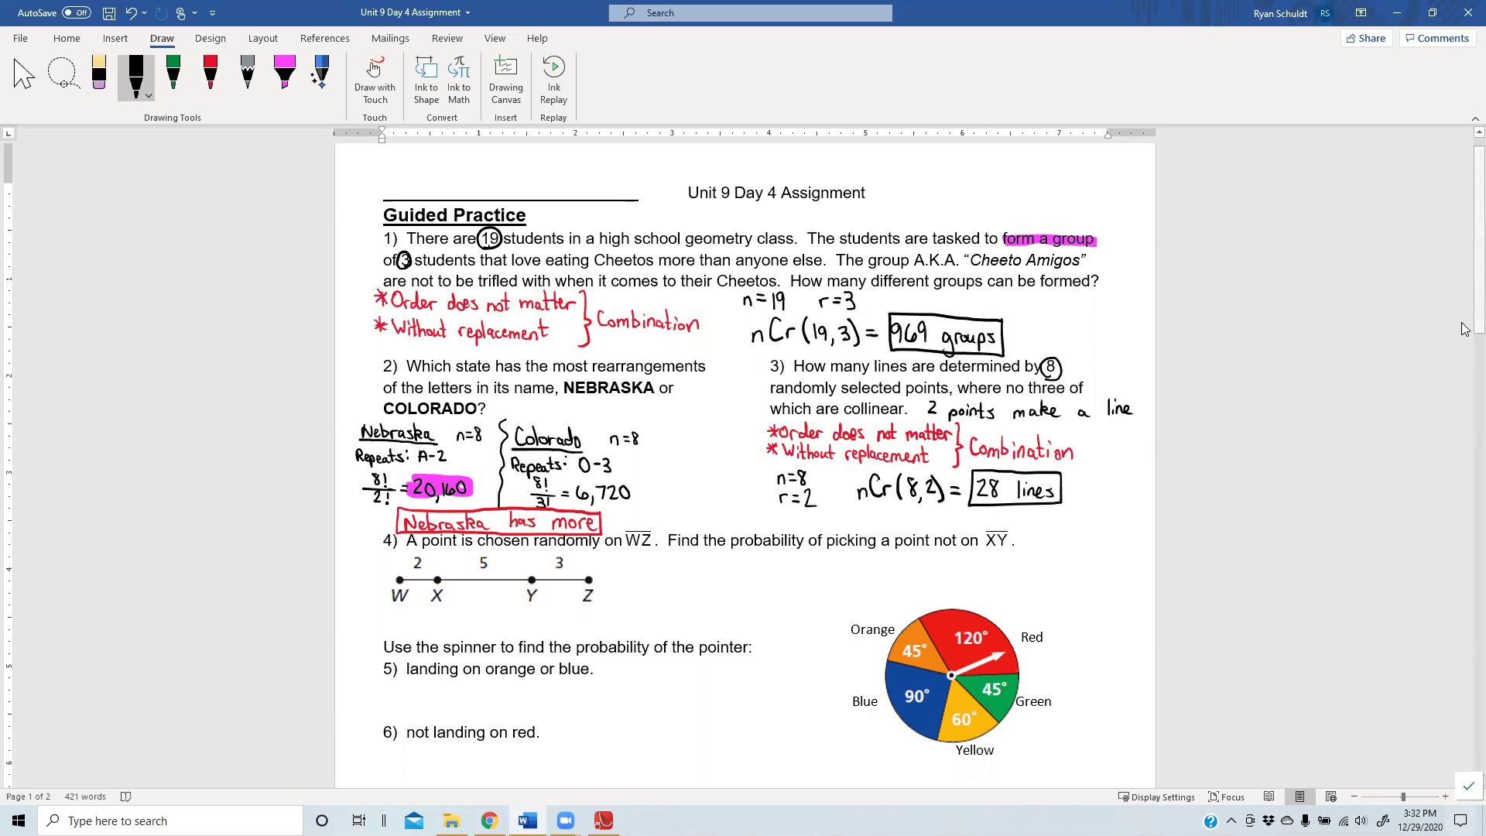
left_click_drag(1465, 329, 1465, 372)
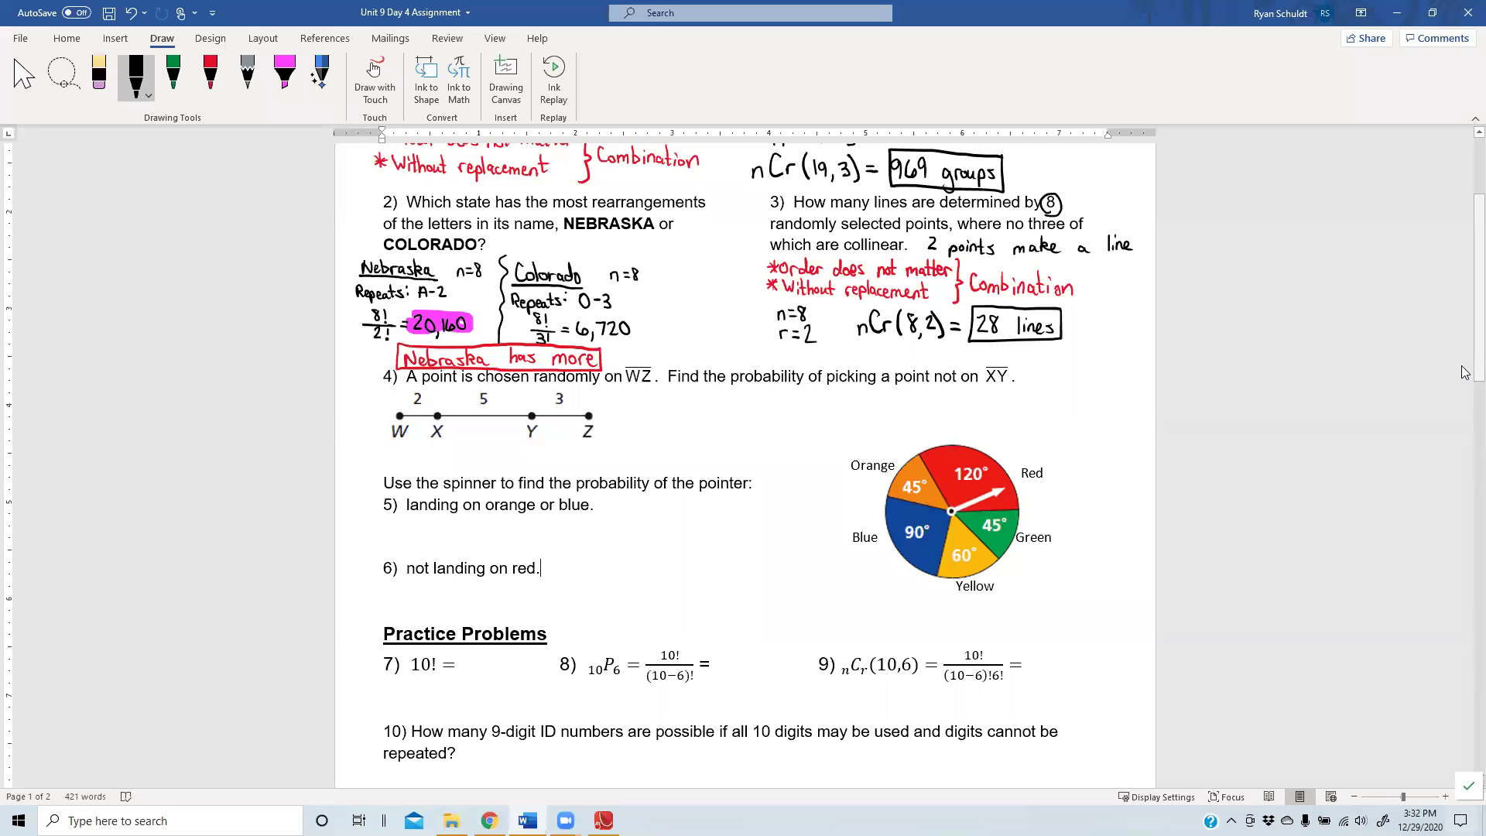
- Mark the whole W–Z as 10, circle 'not', cross out 5, and highlight WX and YZ pink
mouse_move(397, 441)
left_mouse_down()
mouse_move(465, 463)
mouse_move(585, 443)
left_mouse_up()
mouse_move(451, 445)
left_mouse_down()
mouse_move(466, 461)
mouse_move(496, 450)
left_mouse_up()
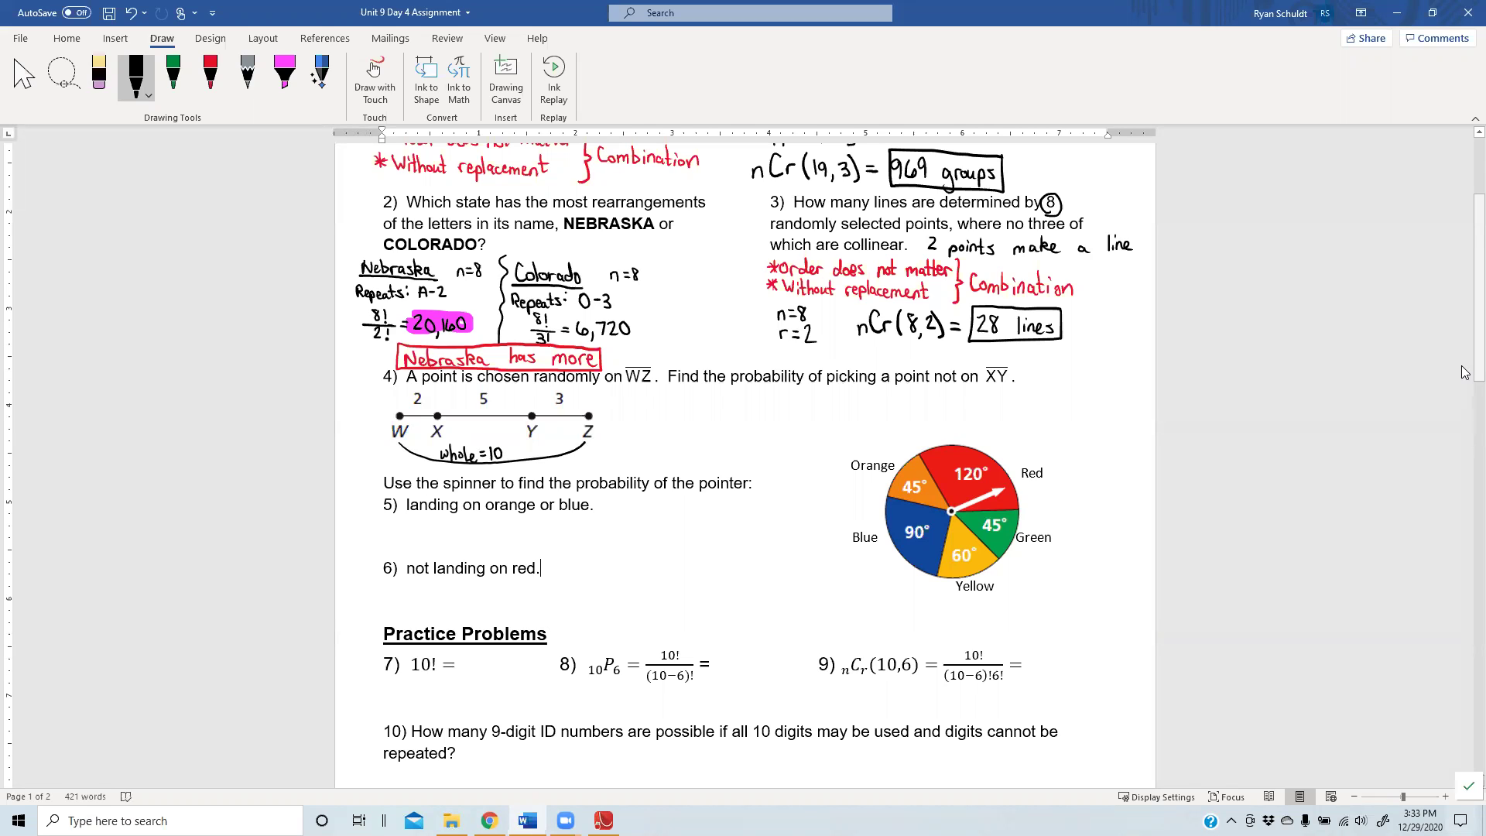
mouse_move(931, 378)
left_mouse_down()
mouse_move(1004, 368)
mouse_move(1010, 383)
mouse_move(931, 383)
left_mouse_up()
mouse_move(485, 391)
left_mouse_down()
mouse_move(465, 427)
mouse_move(492, 429)
left_mouse_up()
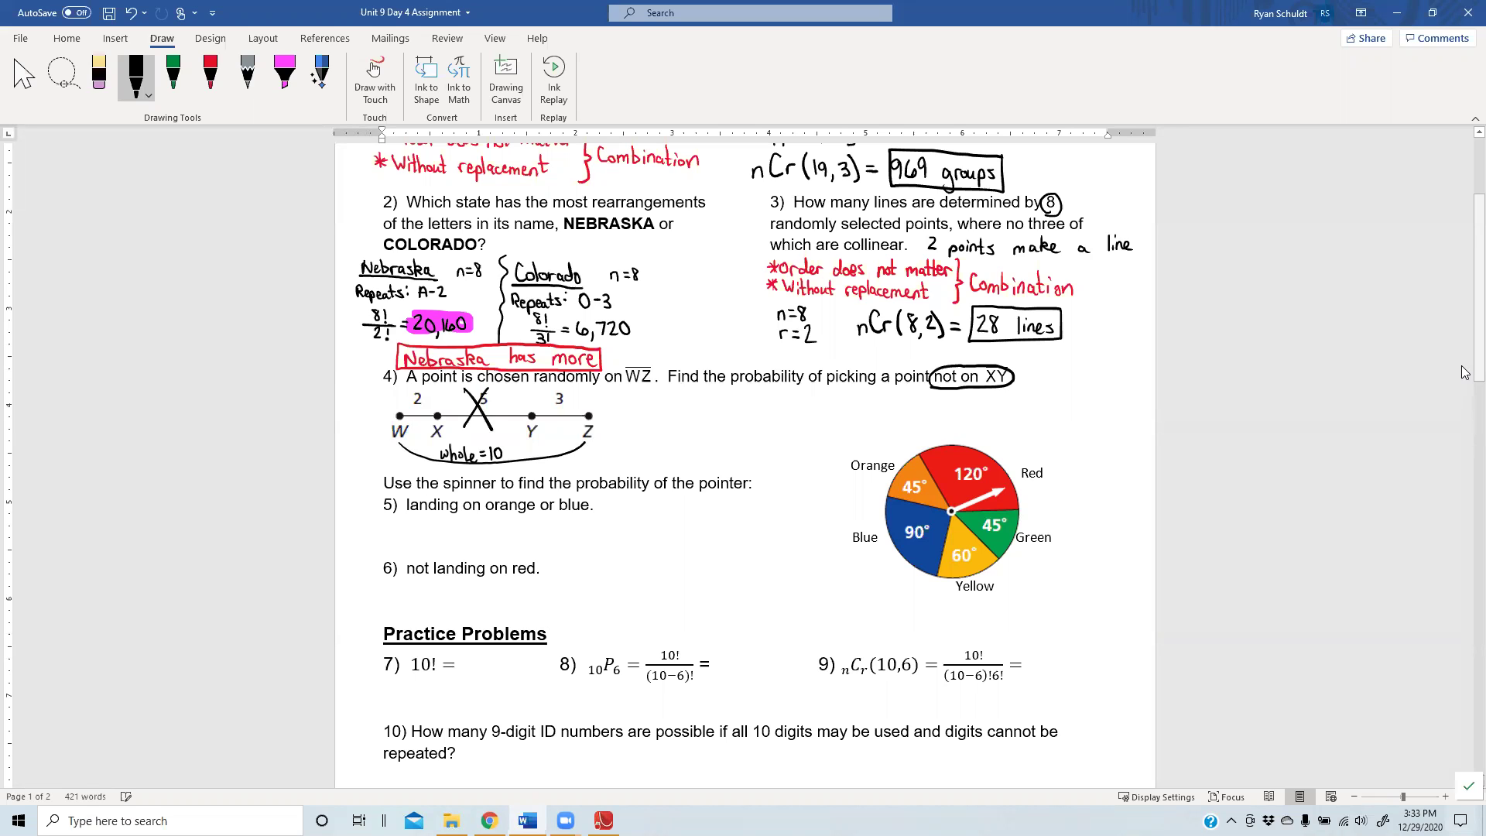
left_click(285, 89)
left_click_drag(392, 414, 593, 415)
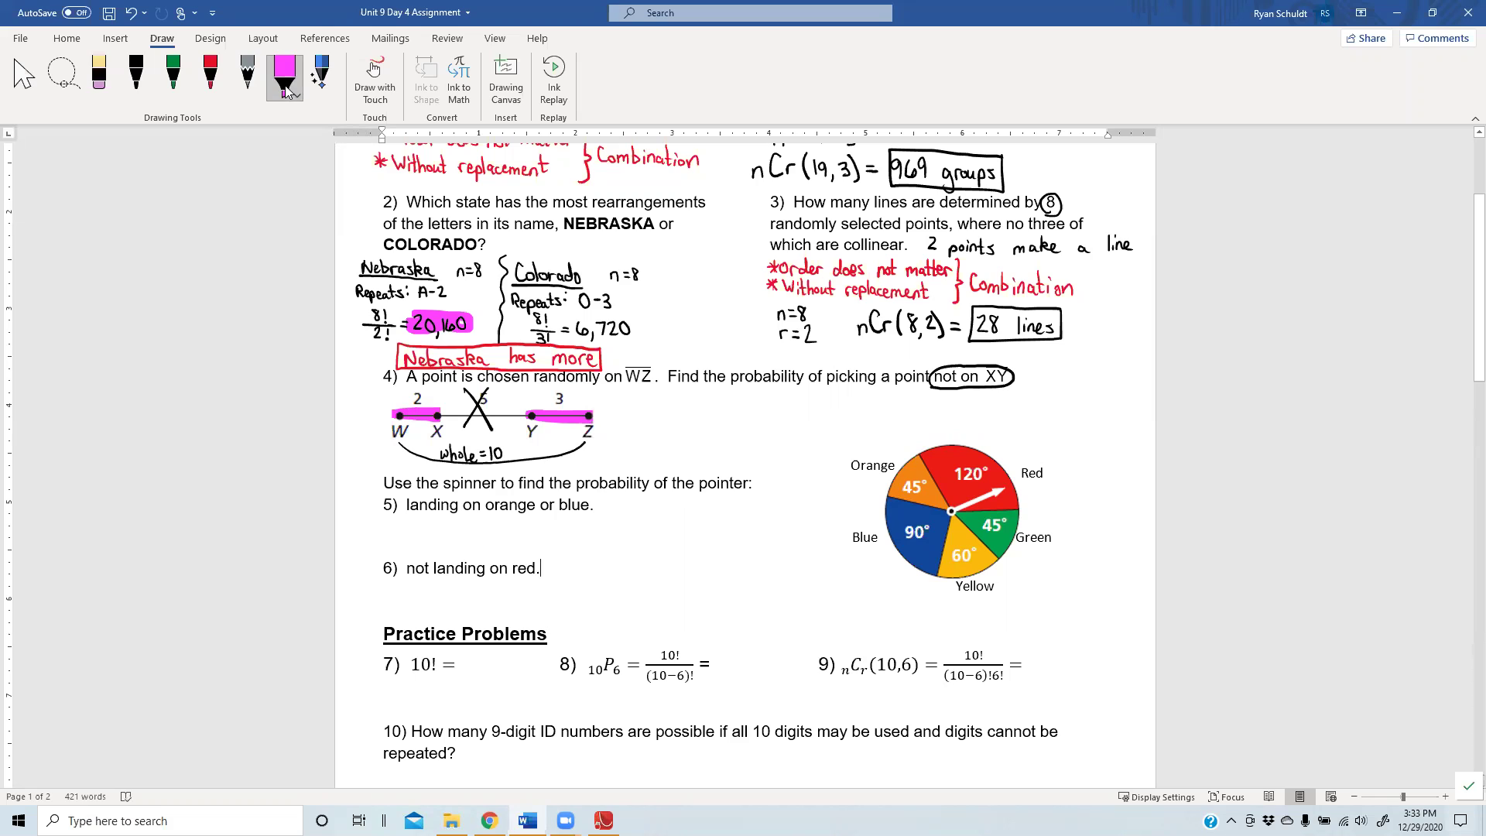
- In black ink, write Prob = Part/Whole = (2+3)/10 = 5/10
left_click(135, 76)
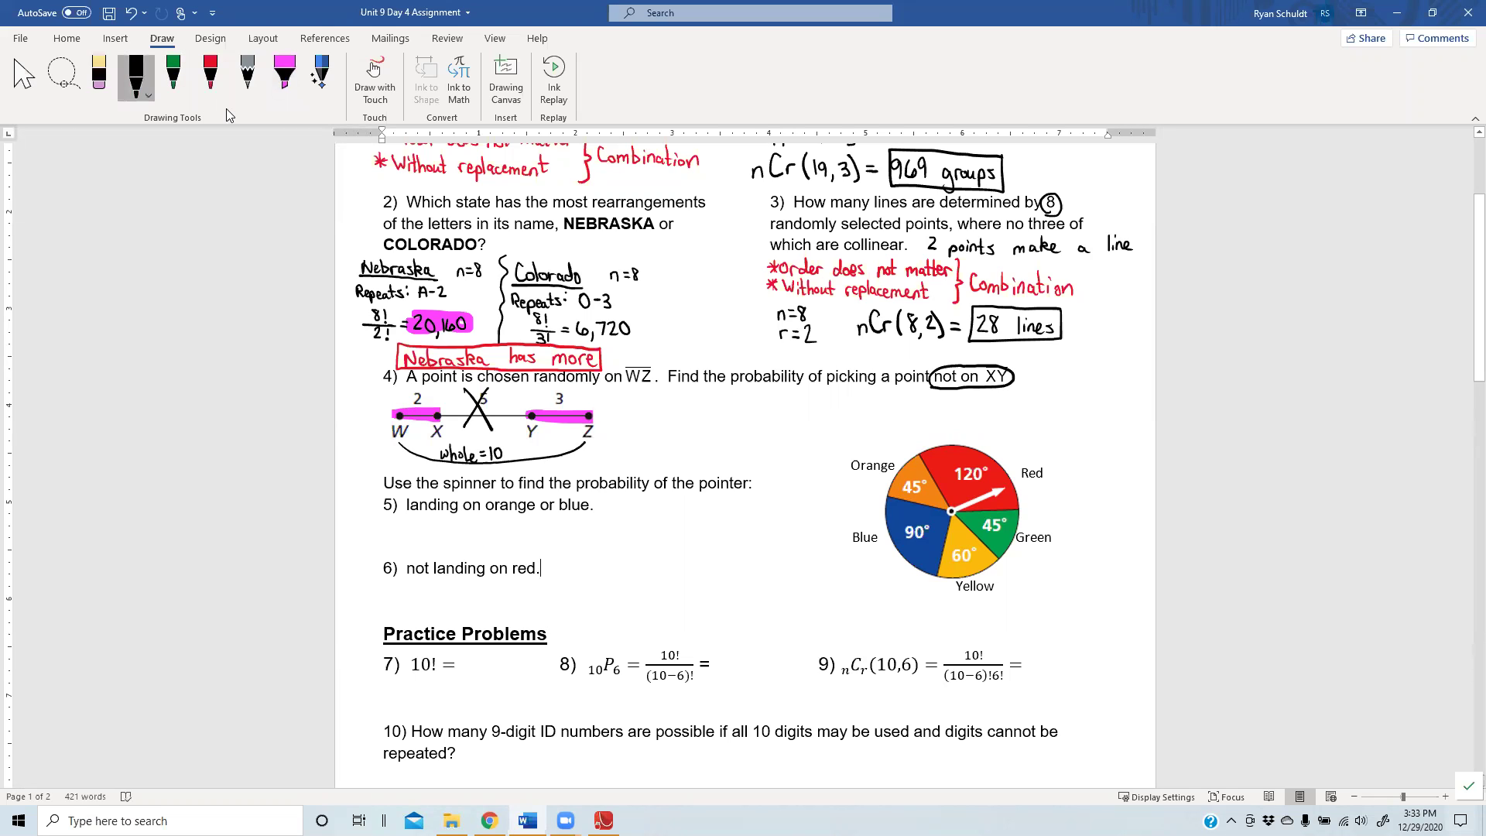
mouse_move(629, 389)
left_mouse_down()
mouse_move(630, 414)
mouse_move(630, 401)
mouse_move(678, 402)
left_mouse_up()
left_click_drag(671, 408, 725, 401)
mouse_move(718, 391)
left_mouse_down()
mouse_move(738, 409)
mouse_move(697, 429)
mouse_move(705, 416)
left_mouse_up()
mouse_move(708, 413)
left_mouse_down()
mouse_move(708, 430)
mouse_move(727, 431)
mouse_move(794, 396)
mouse_move(809, 407)
mouse_move(788, 423)
mouse_move(849, 405)
left_mouse_up()
left_click_drag(846, 410, 867, 410)
left_click_drag(852, 414, 861, 416)
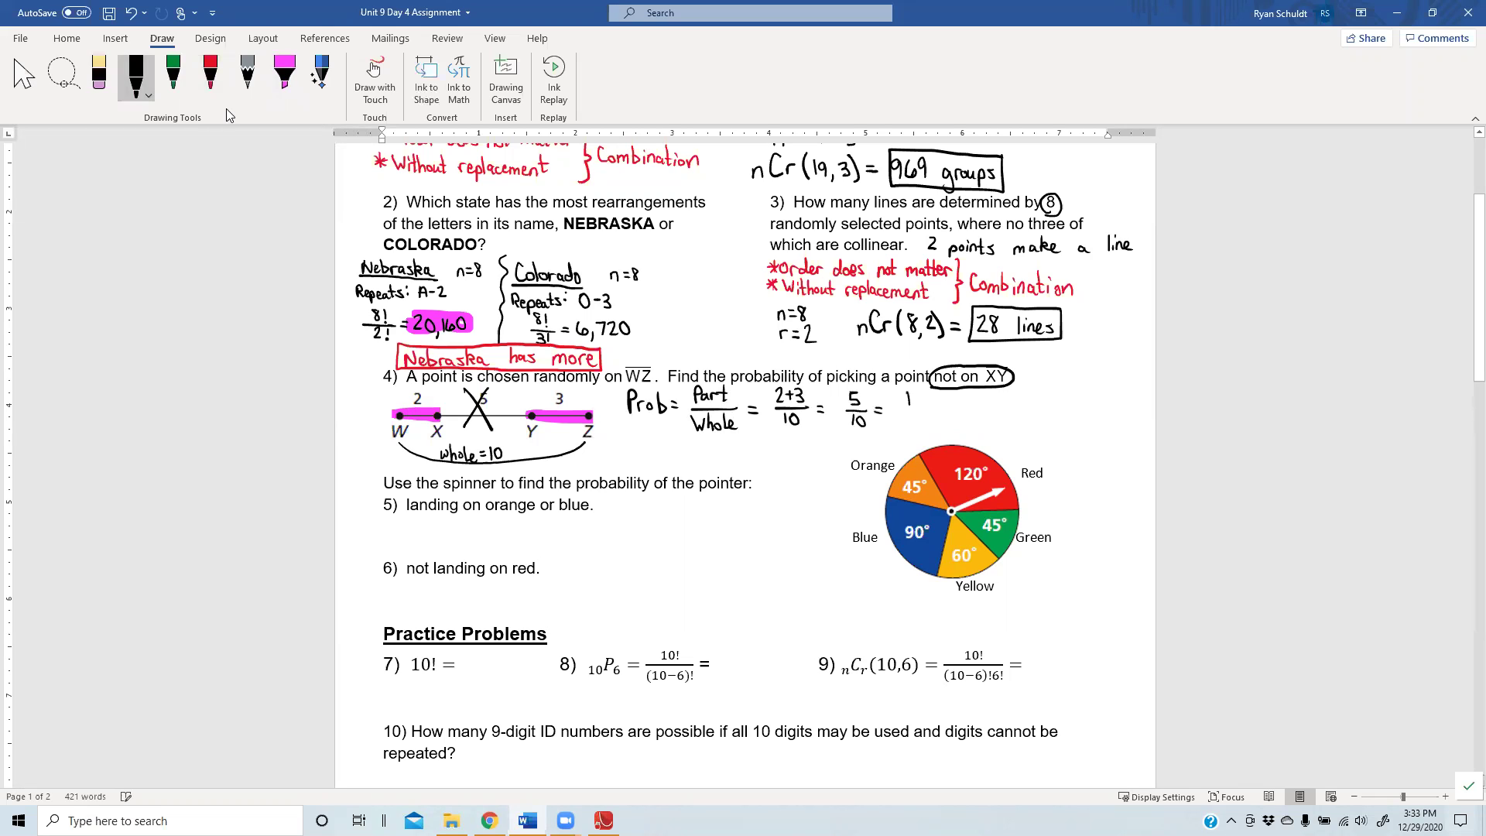
- Simplify to a boxed 1/2 and add 0.5 = 50% in green
mouse_move(899, 407)
left_mouse_down()
mouse_move(917, 406)
mouse_move(921, 427)
mouse_move(888, 397)
mouse_move(927, 384)
left_mouse_up()
left_click(175, 78)
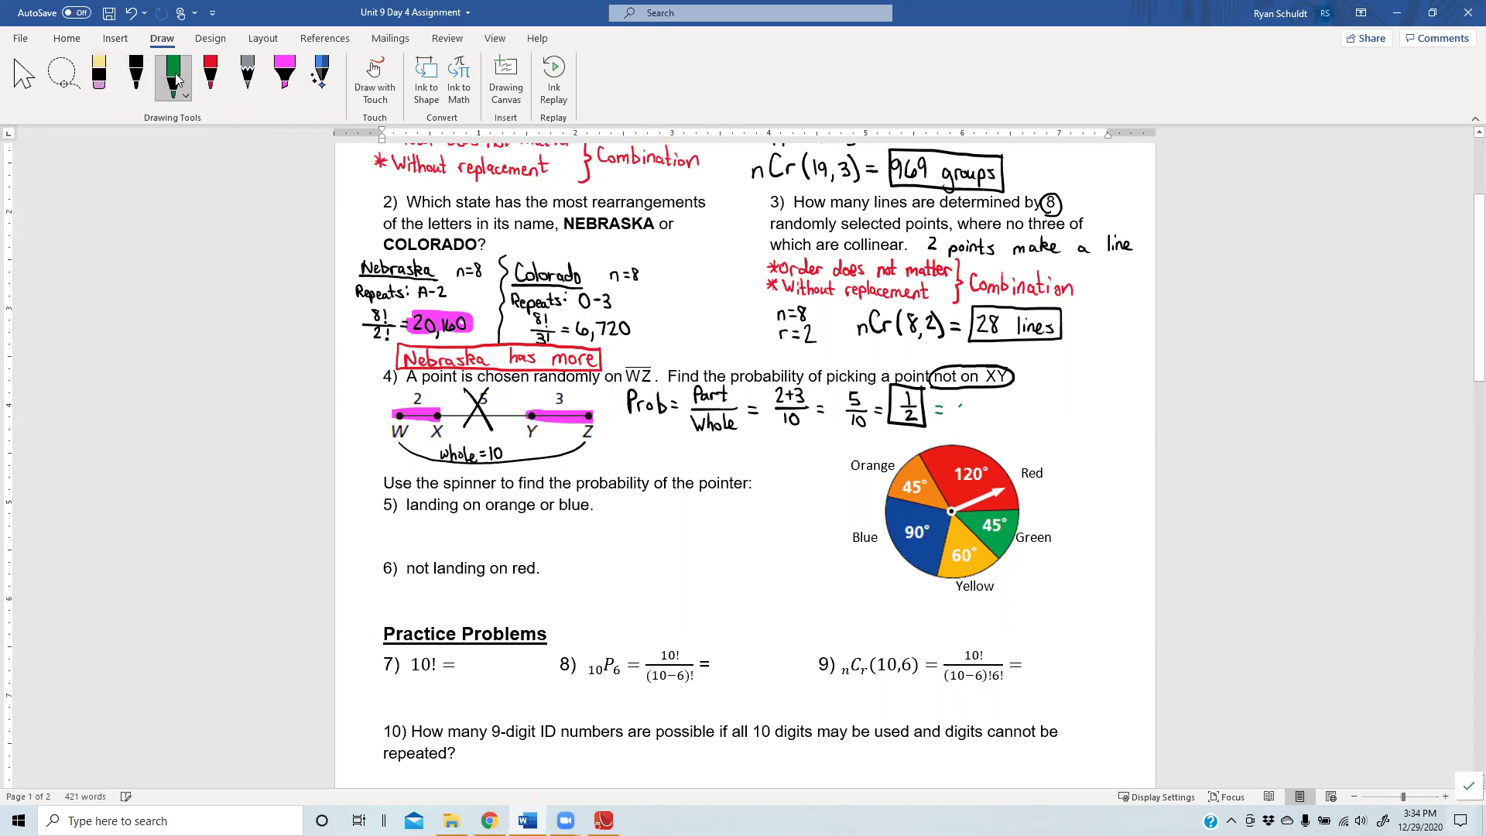
mouse_move(959, 405)
left_mouse_down()
mouse_move(979, 419)
mouse_move(1031, 405)
mouse_move(1036, 420)
left_mouse_up()
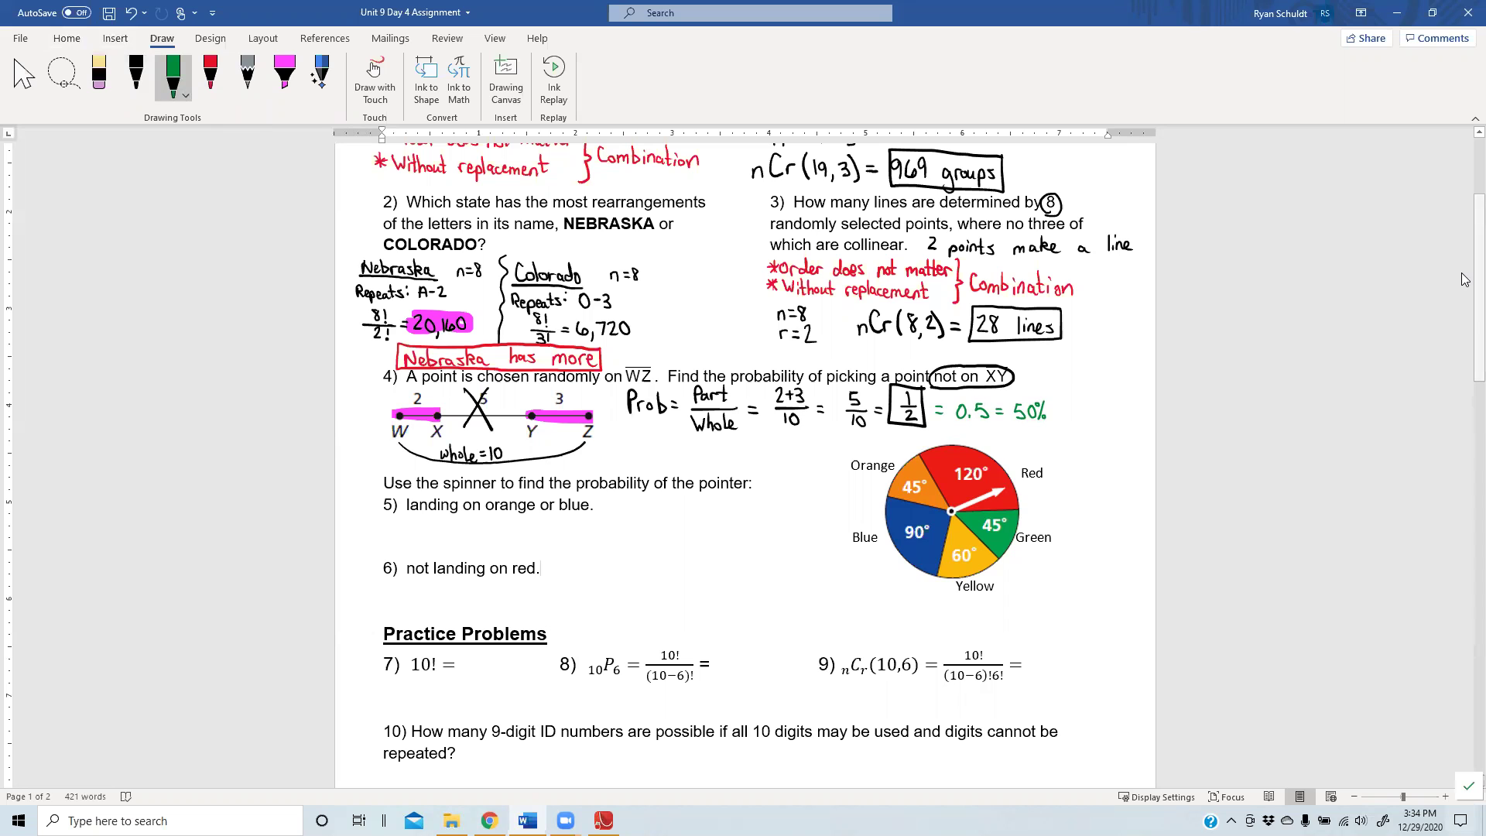
left_click_drag(1464, 280, 1465, 296)
- Write Whole = 360° beside the spinner, underline orange and blue, and circle the 45
scroll(1464, 295, "down", 1)
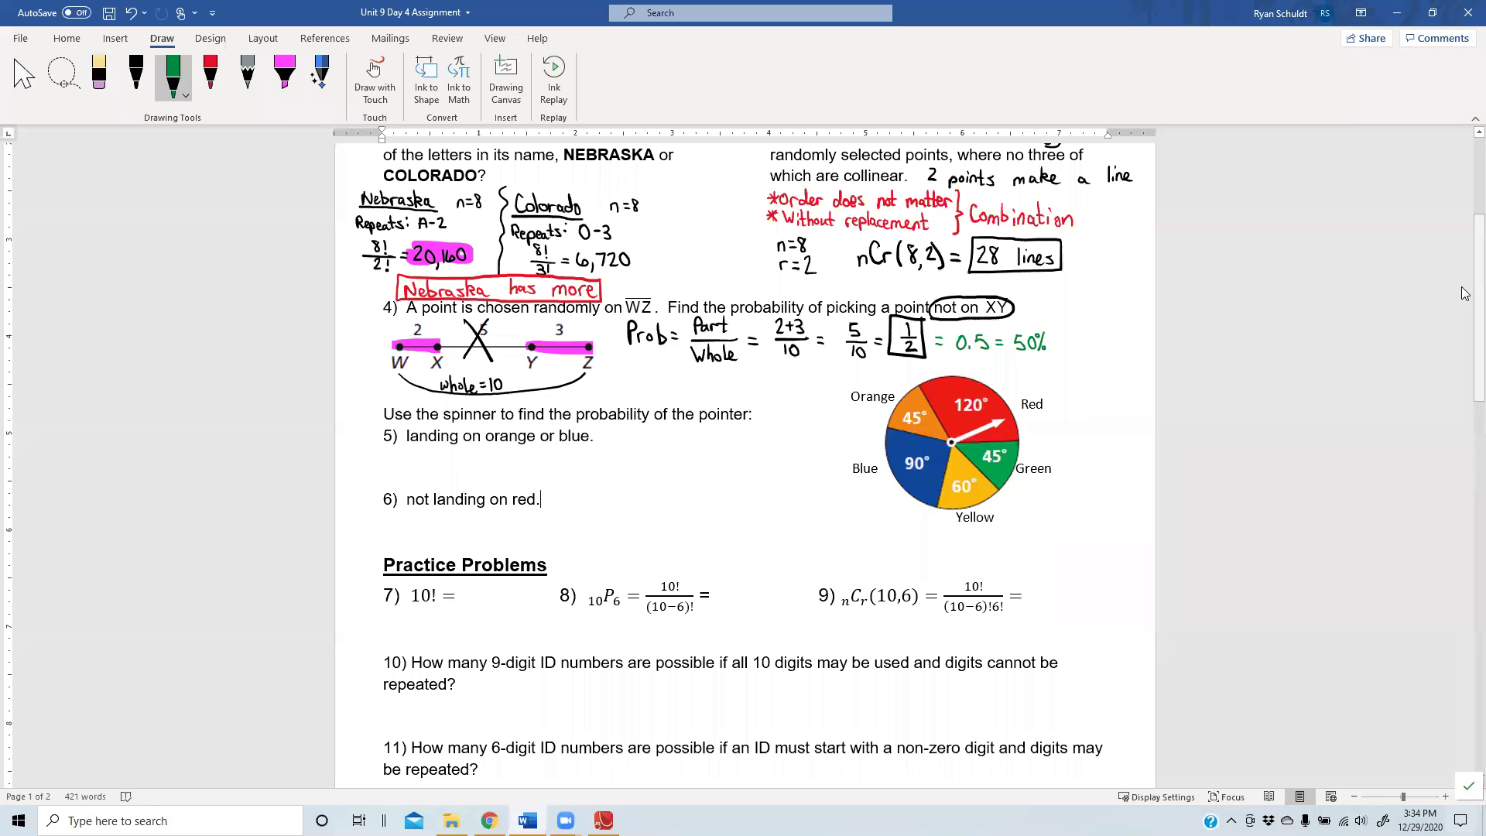
left_click(136, 74)
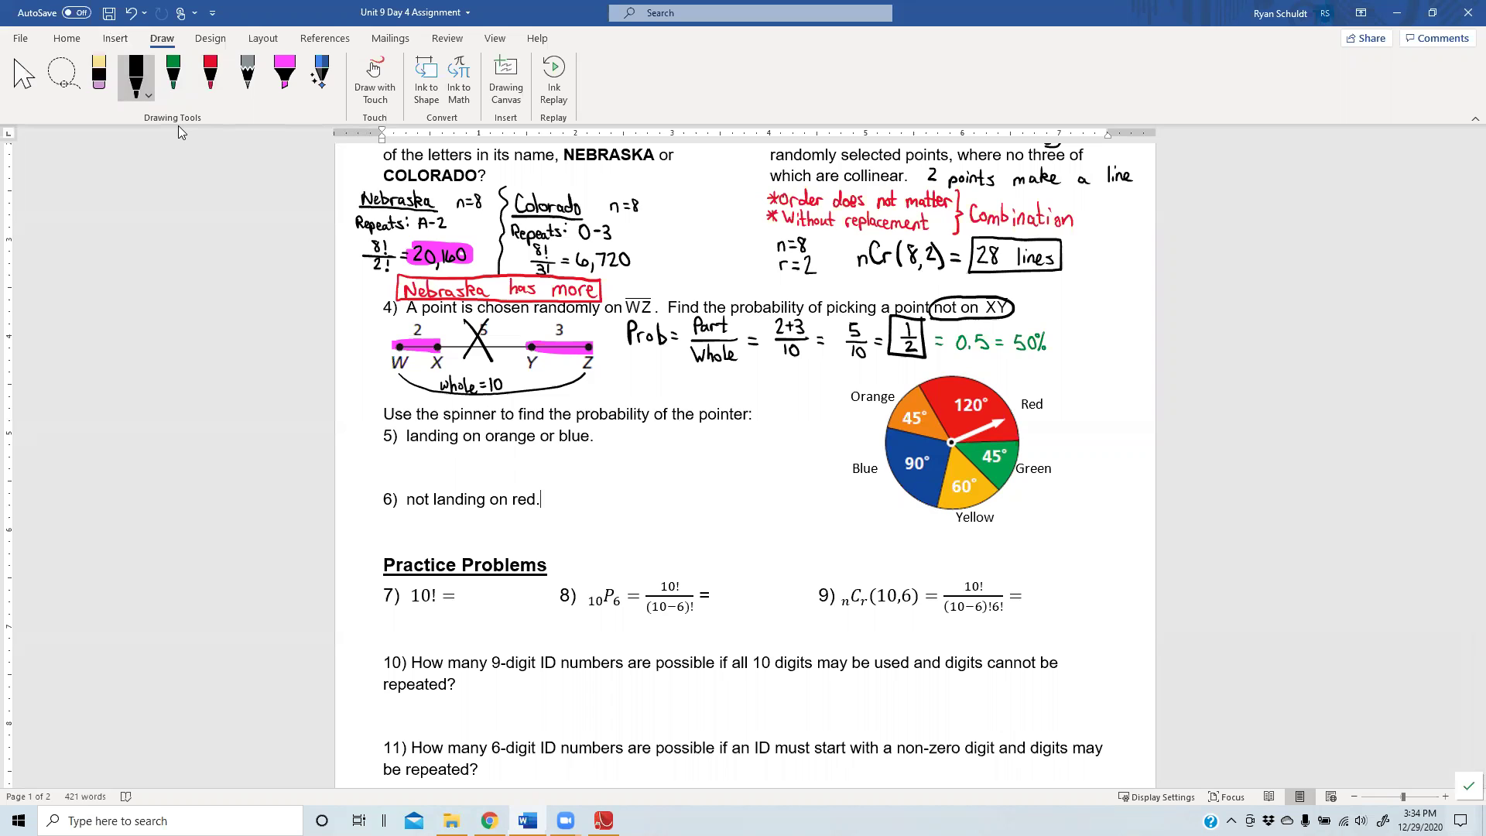
mouse_move(1020, 492)
left_mouse_down()
mouse_move(1025, 512)
mouse_move(1035, 492)
left_mouse_up()
mouse_move(1039, 491)
left_mouse_down()
mouse_move(1039, 513)
mouse_move(1063, 513)
left_mouse_up()
mouse_move(1067, 502)
left_mouse_down()
mouse_move(1106, 513)
mouse_move(1111, 497)
left_mouse_up()
left_click_drag(1118, 498, 1119, 500)
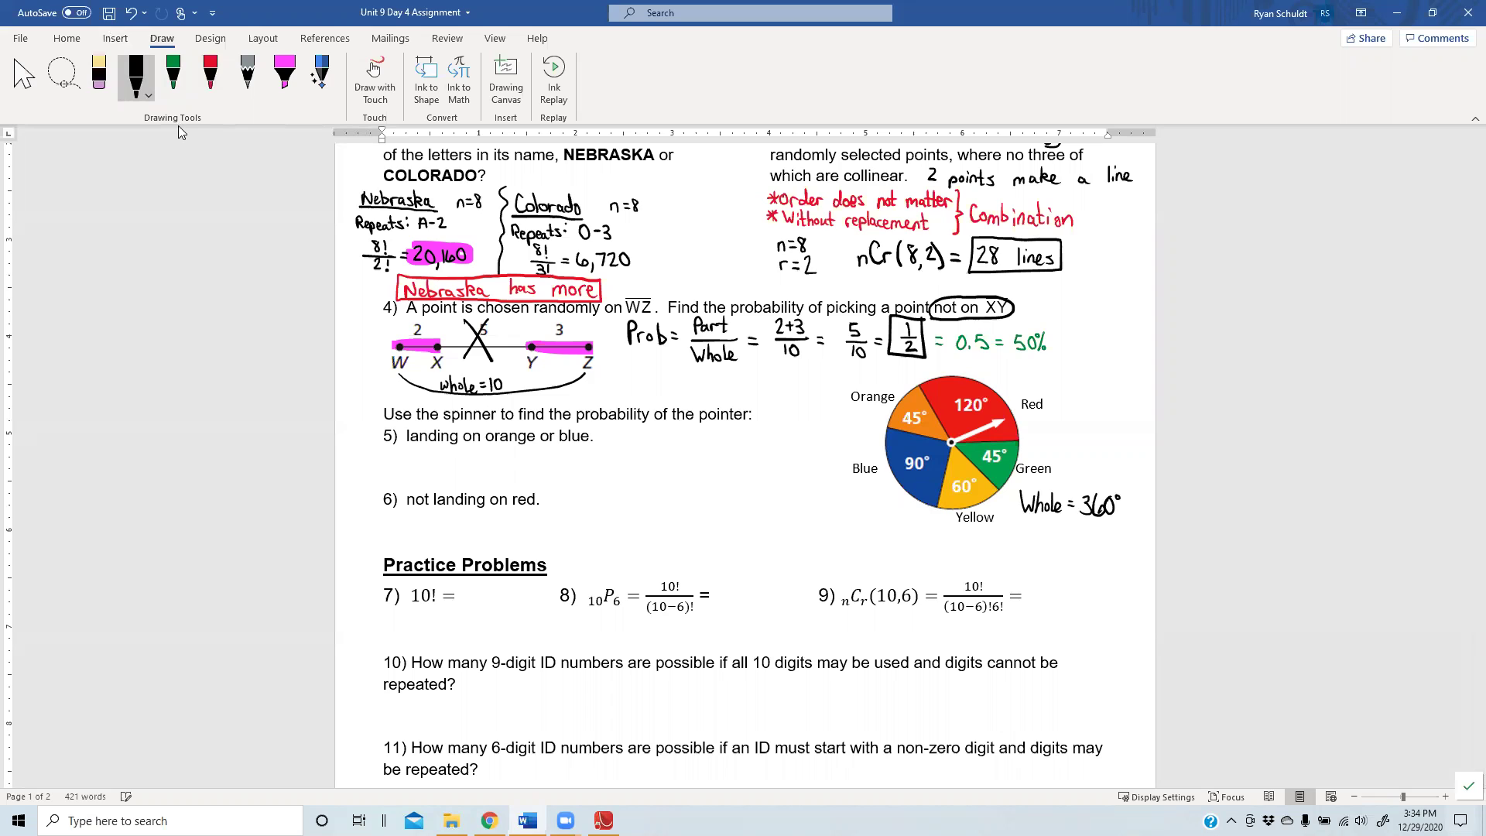
left_click_drag(488, 448, 590, 445)
mouse_move(900, 424)
left_mouse_down()
mouse_move(922, 405)
mouse_move(904, 428)
mouse_move(927, 473)
mouse_move(897, 448)
left_mouse_up()
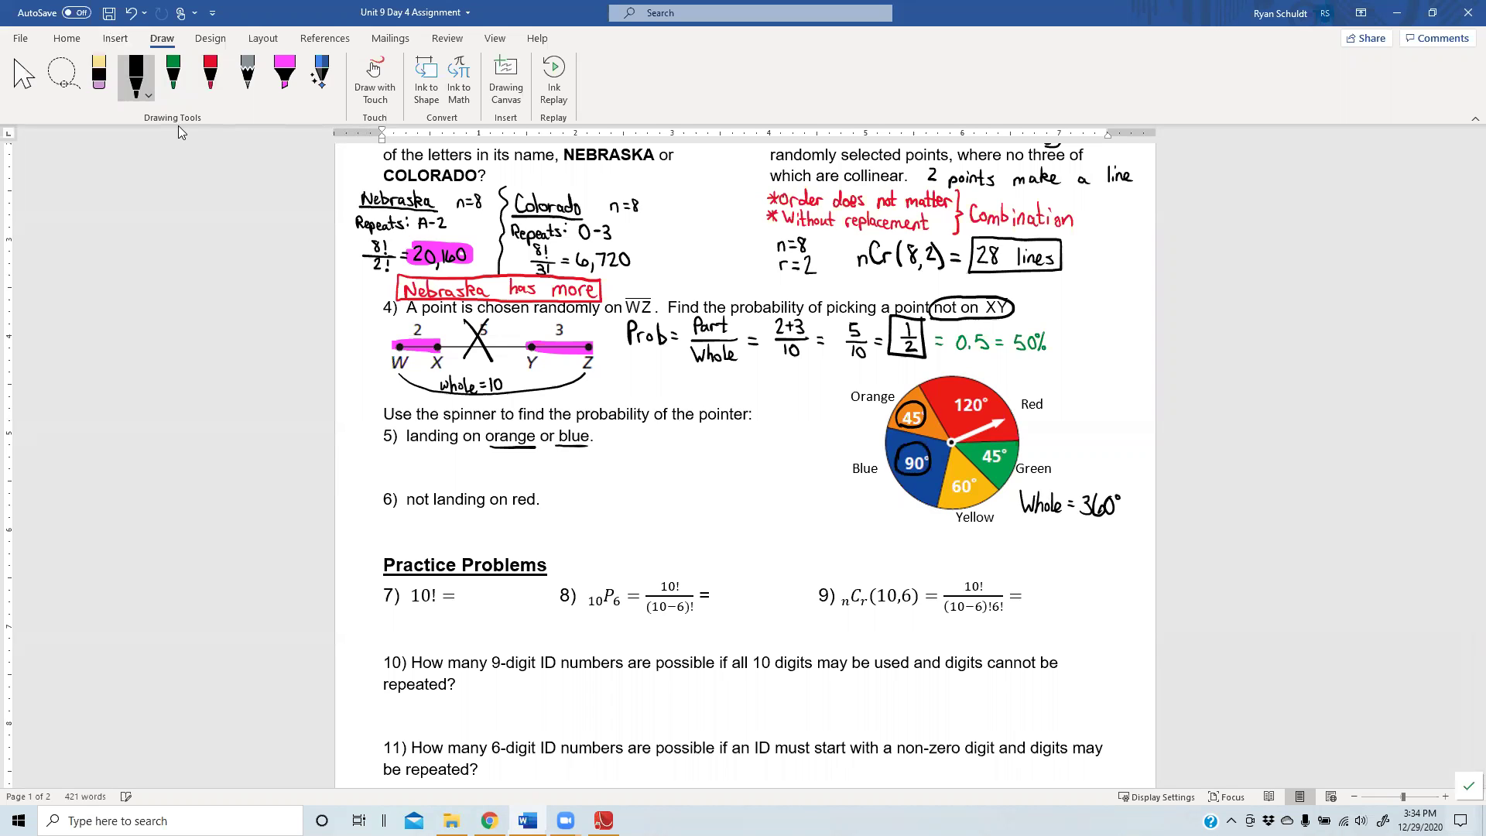
- Write Prob = (45+90)/360 = 135/360 below question 5
mouse_move(463, 477)
left_mouse_down()
mouse_move(471, 463)
mouse_move(488, 476)
left_mouse_up()
left_click_drag(534, 451, 533, 464)
mouse_move(538, 453)
left_mouse_down()
mouse_move(576, 468)
mouse_move(534, 483)
mouse_move(628, 449)
mouse_move(605, 459)
mouse_move(633, 448)
left_mouse_up()
mouse_move(602, 467)
left_mouse_down()
mouse_move(638, 467)
mouse_move(611, 482)
left_mouse_up()
left_click_drag(626, 469, 621, 477)
left_click_drag(633, 471, 633, 471)
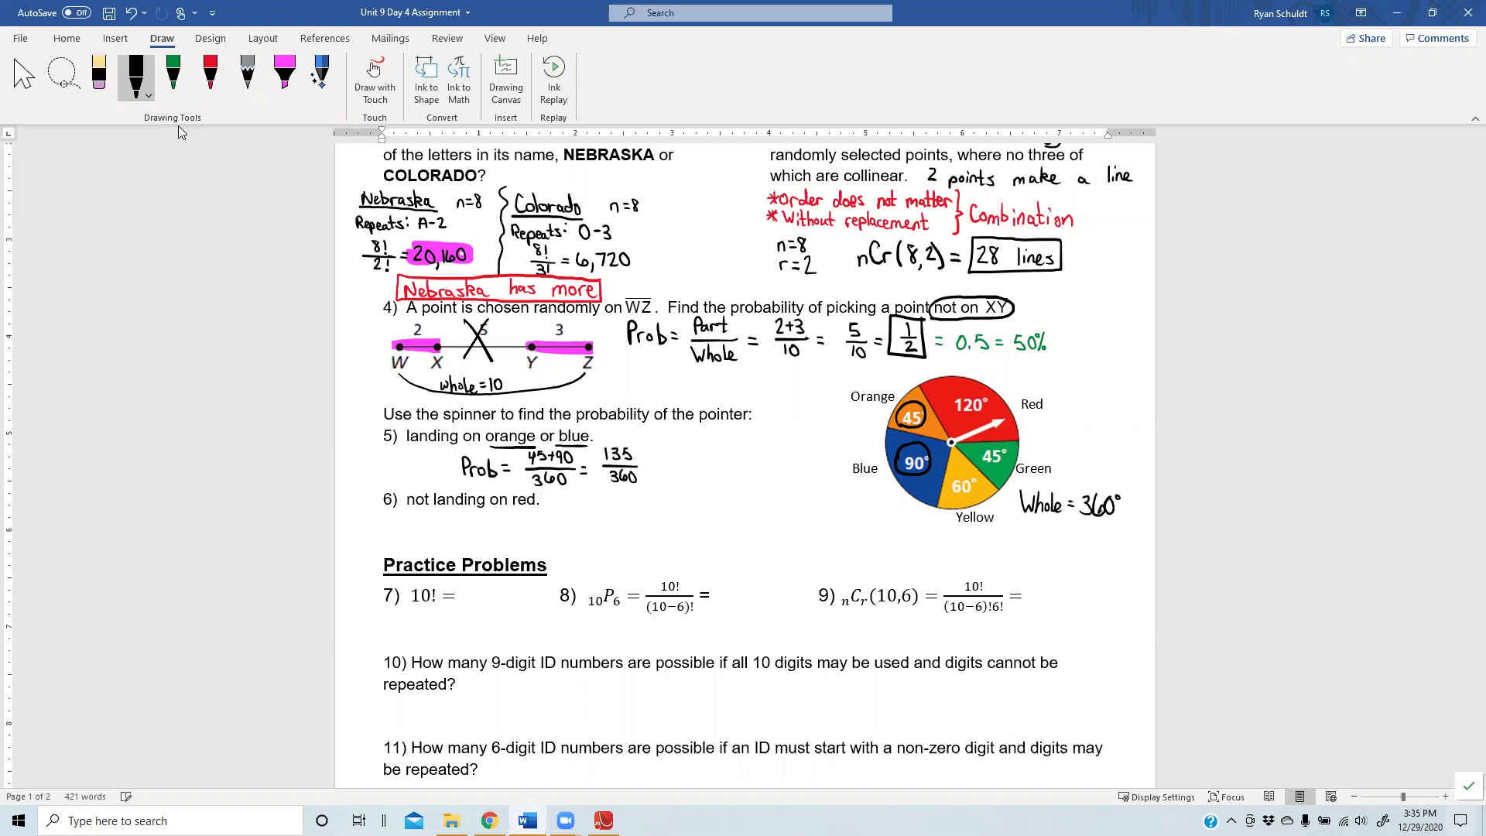
- Enter 135/360 on the TI-Nspire Scratchpad to get 3/8, then switch back to Word
mouse_move(604, 821)
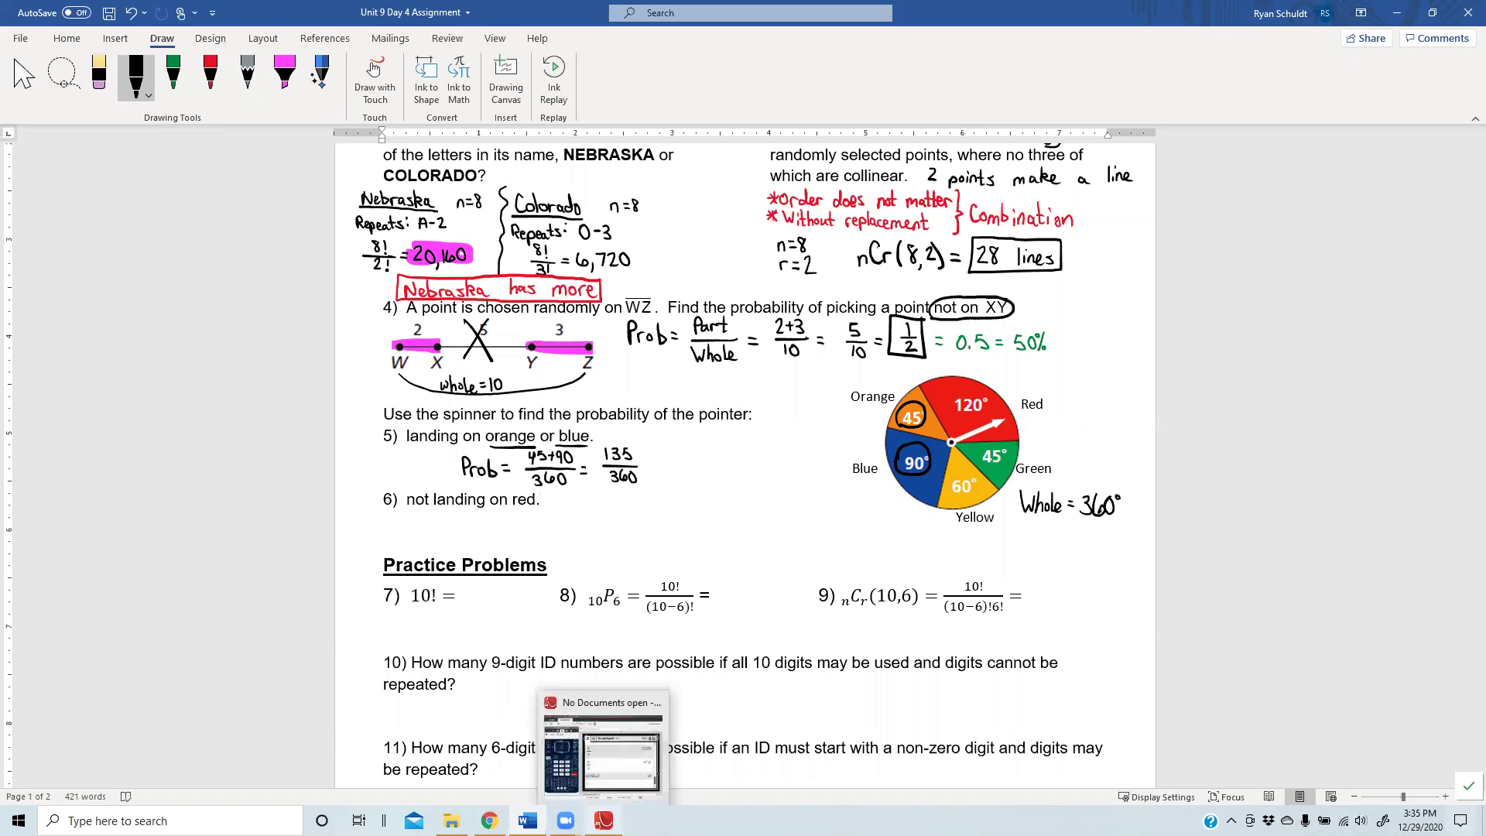
left_click(603, 754)
left_click(122, 530)
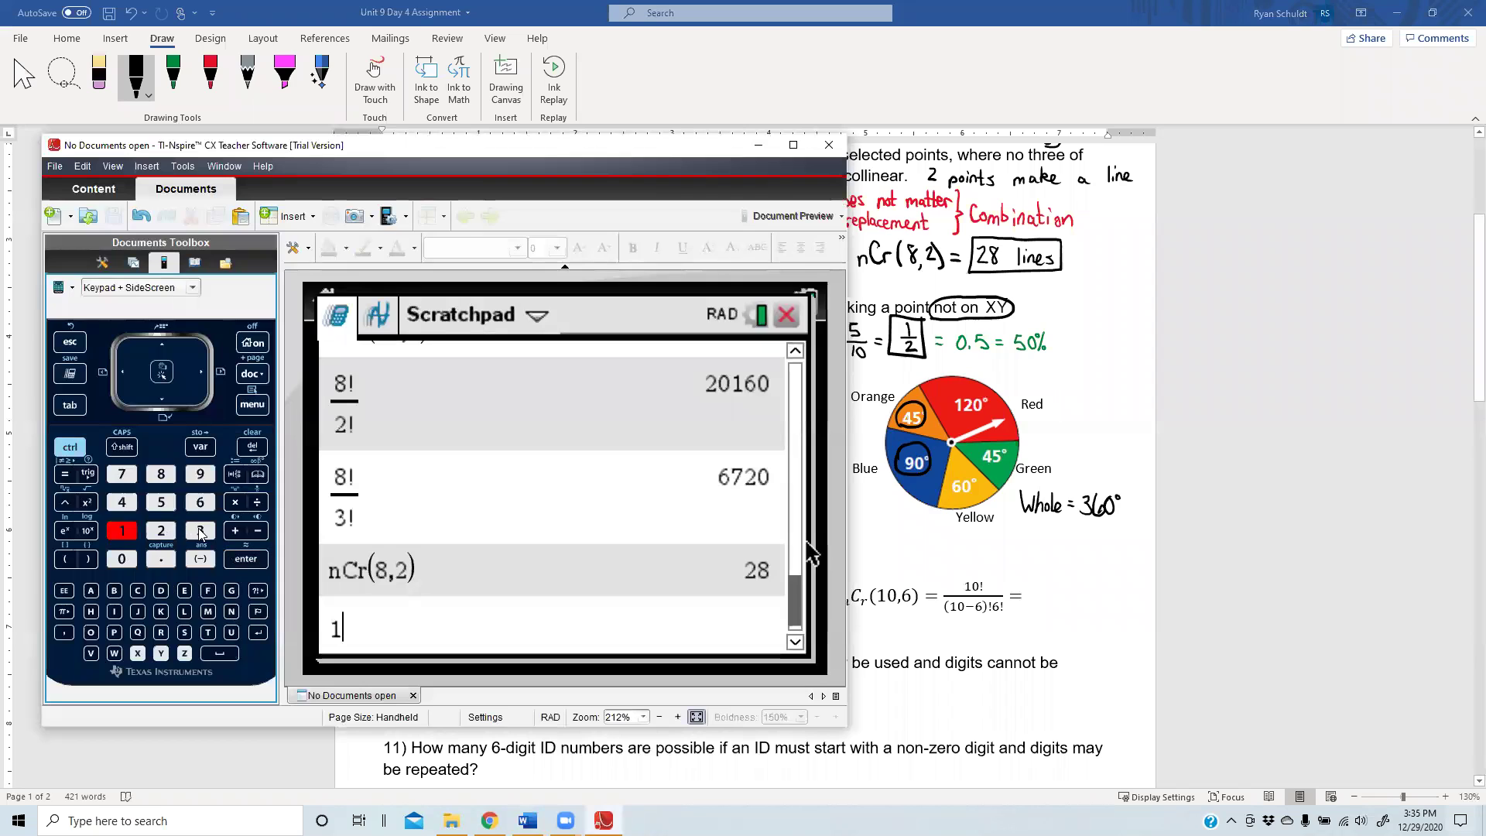
type("35/")
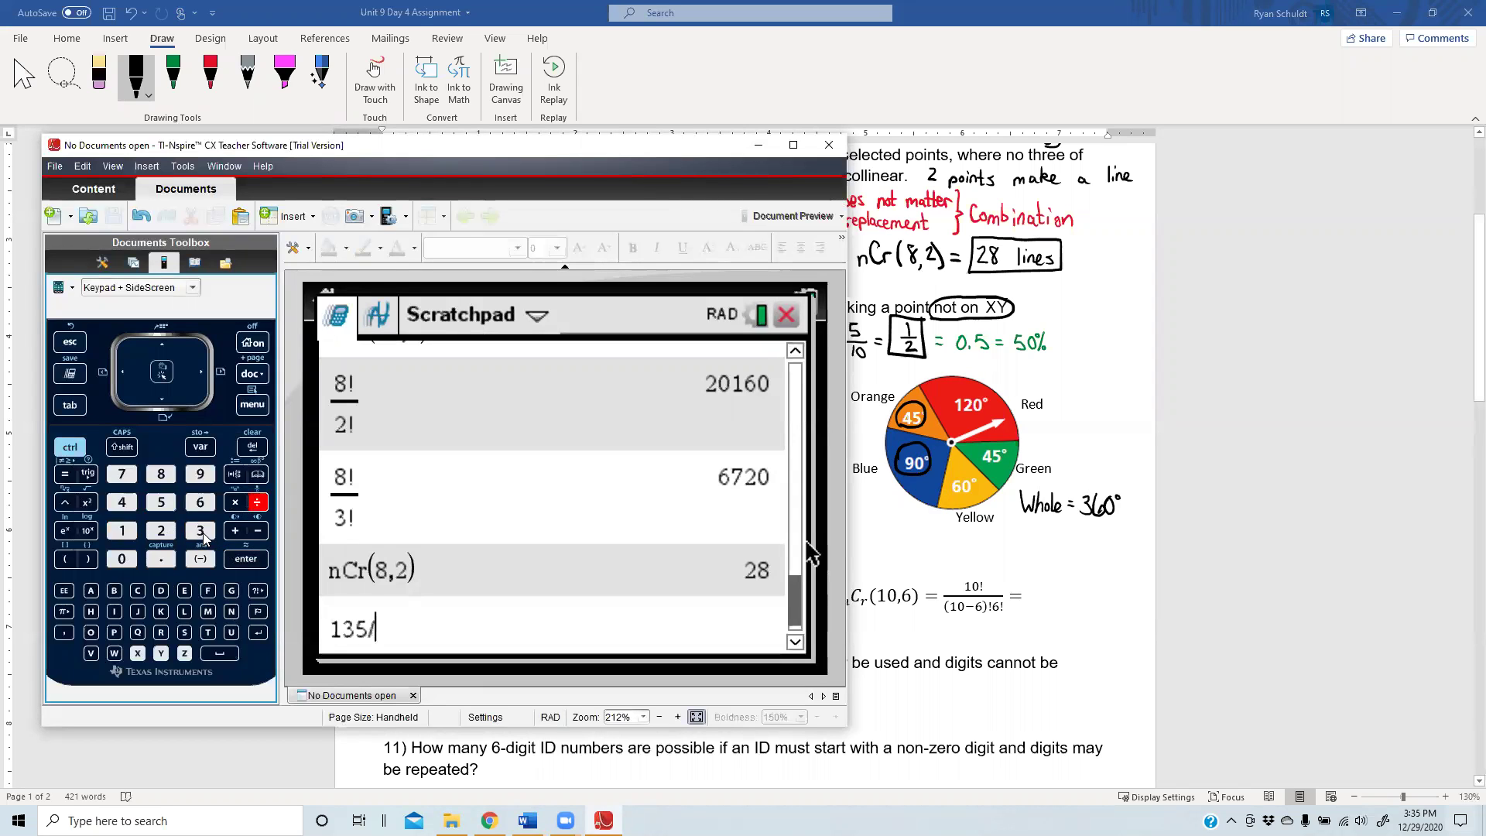
type("360")
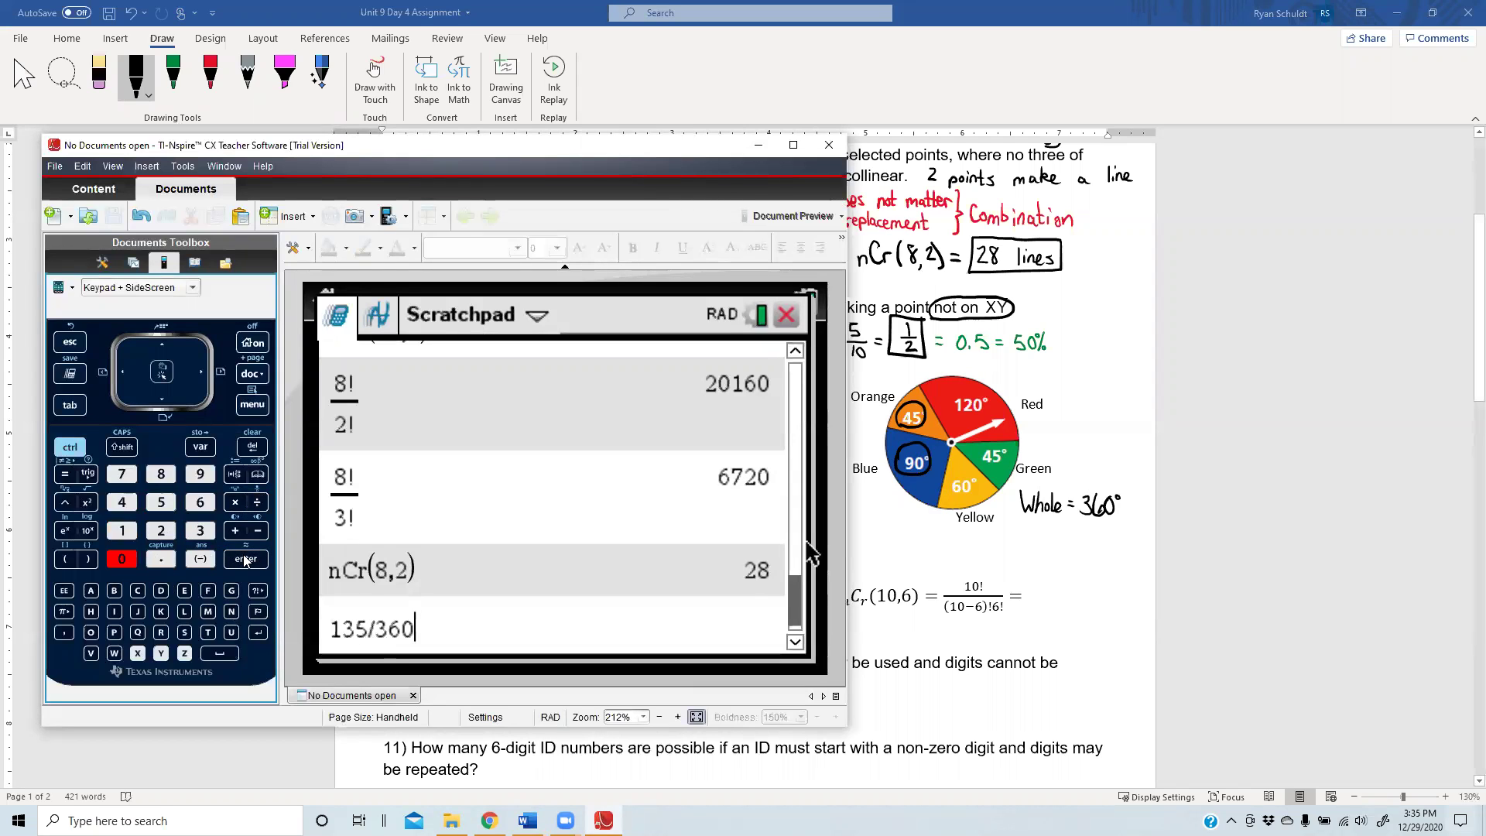
key("Return")
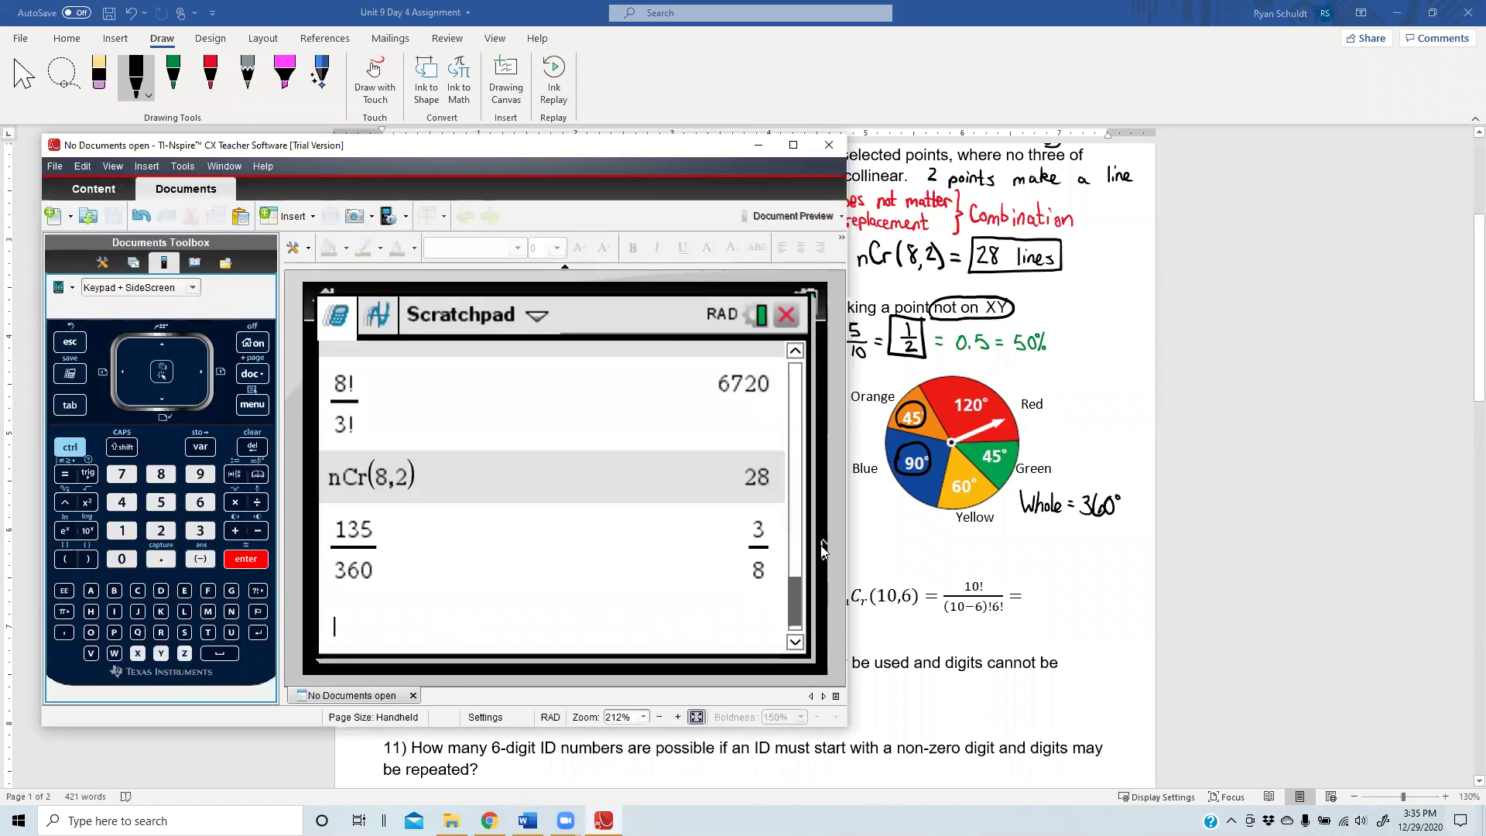
left_click(851, 537)
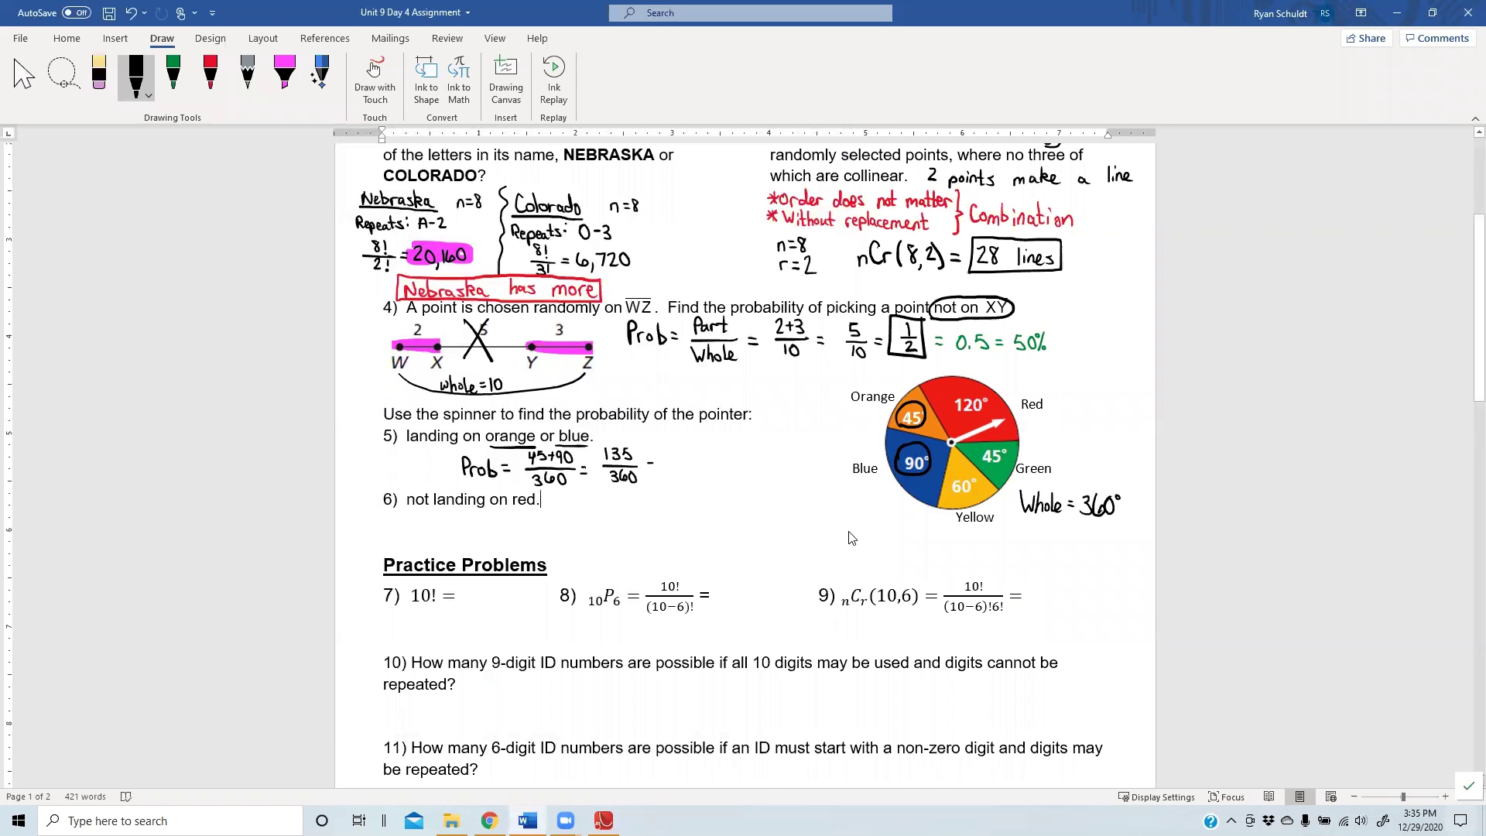
- Box 3/8, write 0.375 = 37.5% in green, and erase the circles around 45 and 90
mouse_move(676, 465)
left_mouse_down()
mouse_move(703, 465)
mouse_move(690, 485)
mouse_move(708, 460)
mouse_move(708, 490)
mouse_move(671, 456)
mouse_move(709, 440)
left_mouse_up()
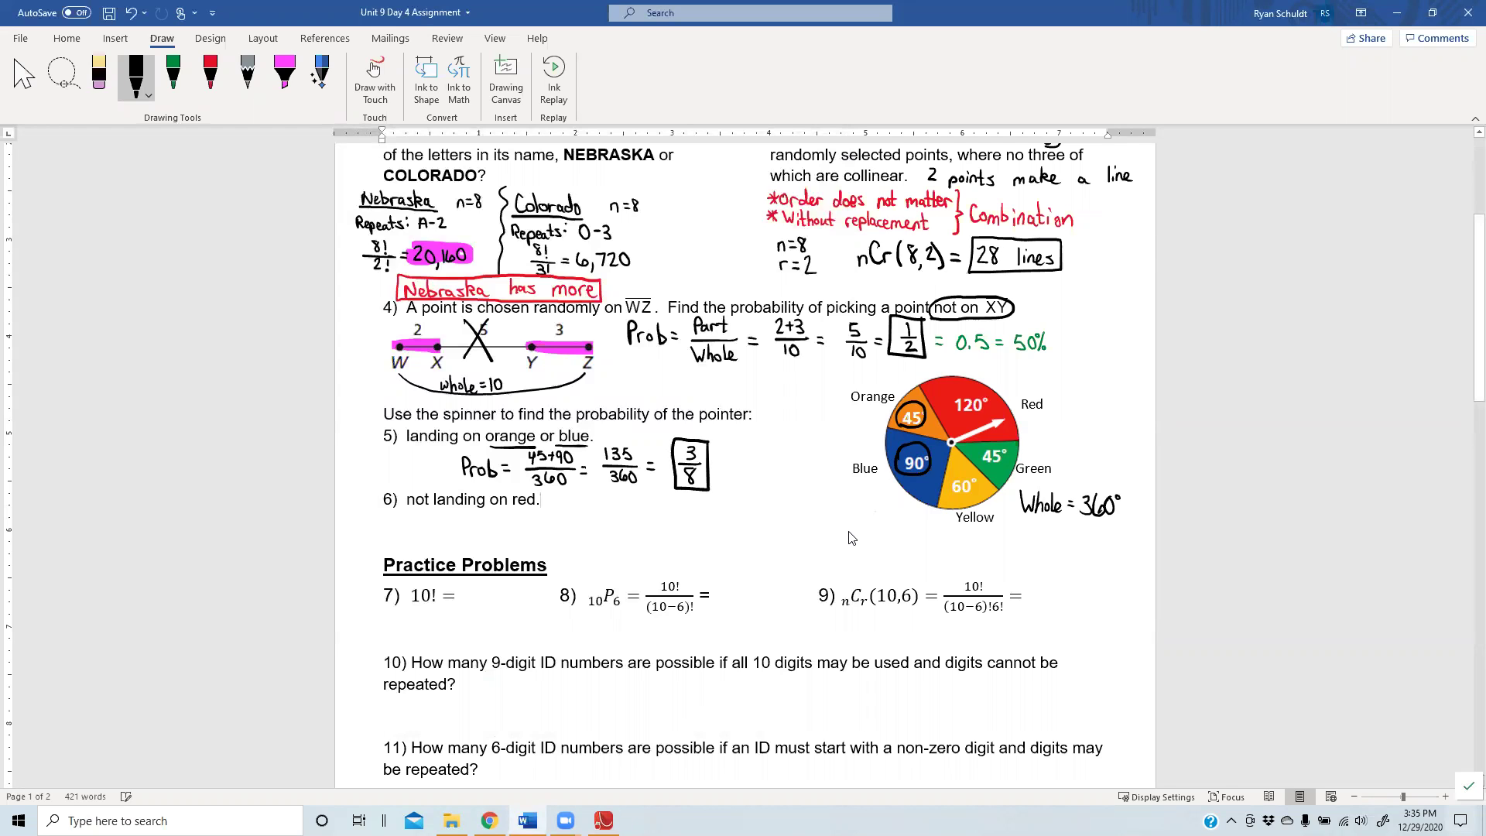
left_click(174, 74)
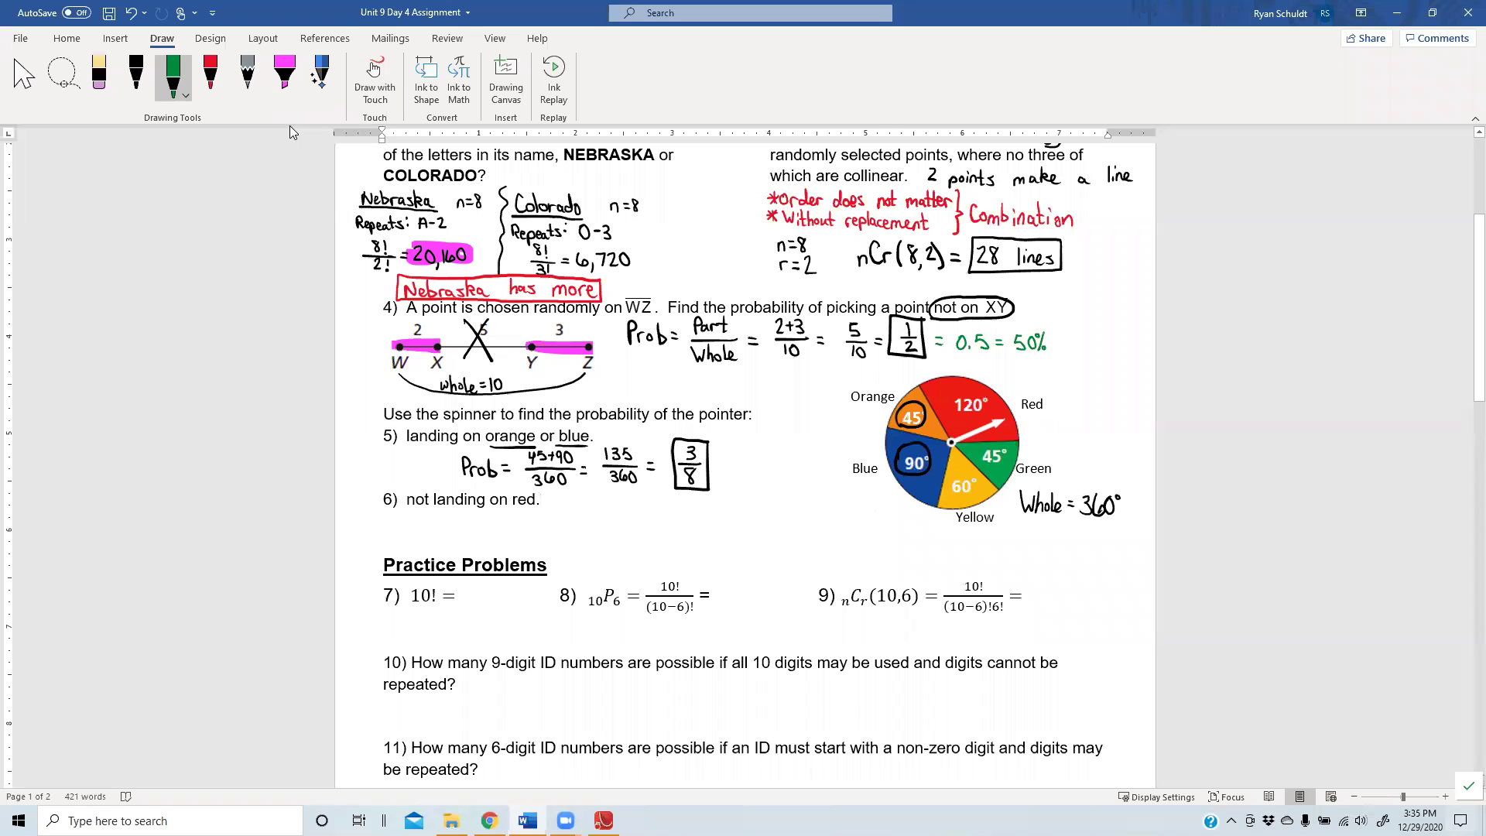
mouse_move(739, 460)
left_mouse_down()
mouse_move(734, 474)
mouse_move(740, 461)
mouse_move(774, 479)
left_mouse_up()
left_click_drag(809, 470, 834, 480)
left_click_drag(835, 461, 848, 481)
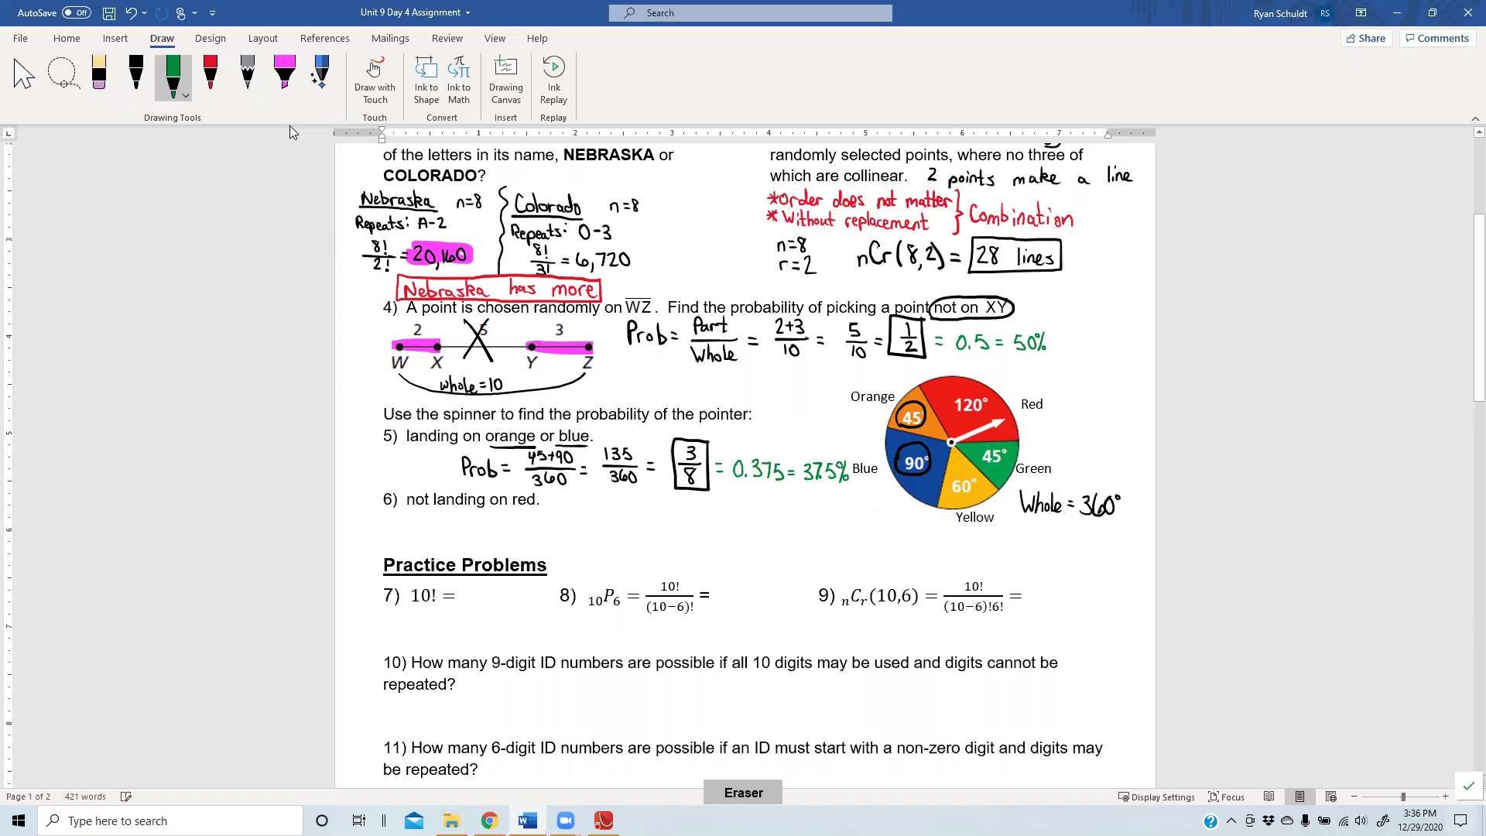
left_click(910, 415)
left_click(914, 462)
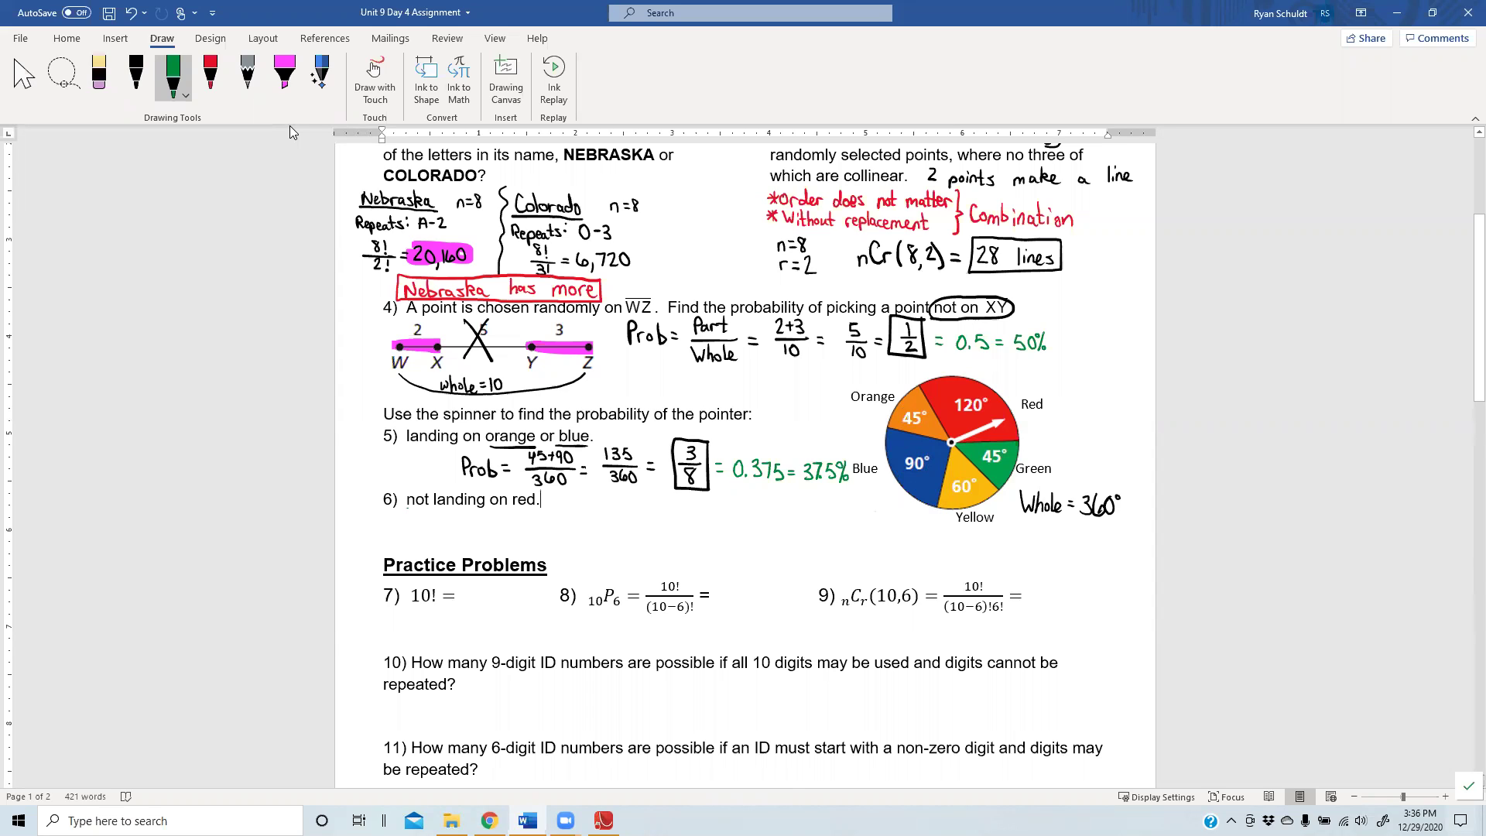
- Underline 'not' in green and cross out the red 120° sector in black
left_click_drag(407, 508, 429, 509)
left_click(136, 74)
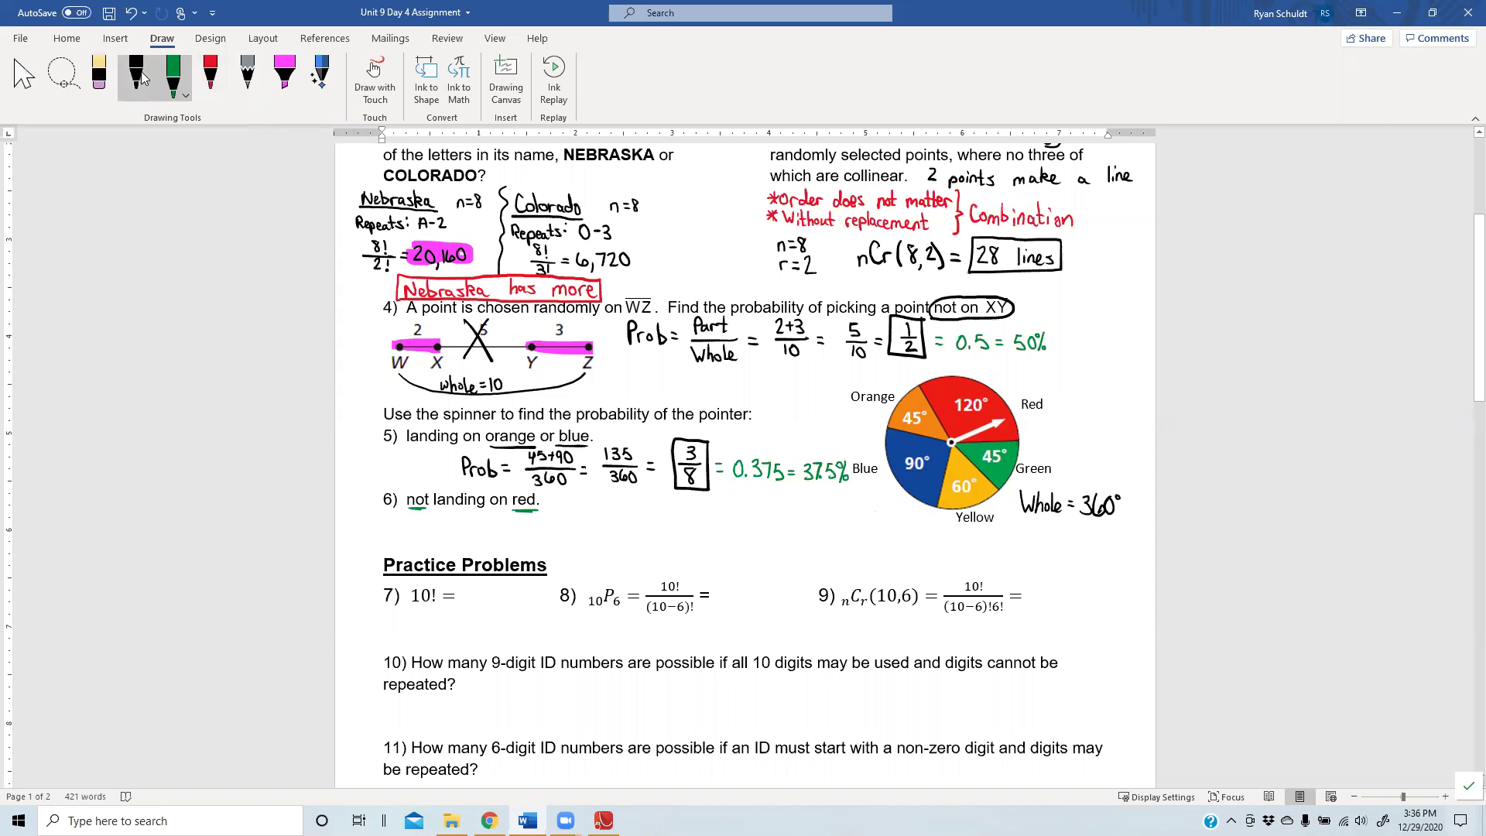
mouse_move(988, 383)
left_mouse_down()
mouse_move(956, 384)
mouse_move(980, 426)
left_mouse_up()
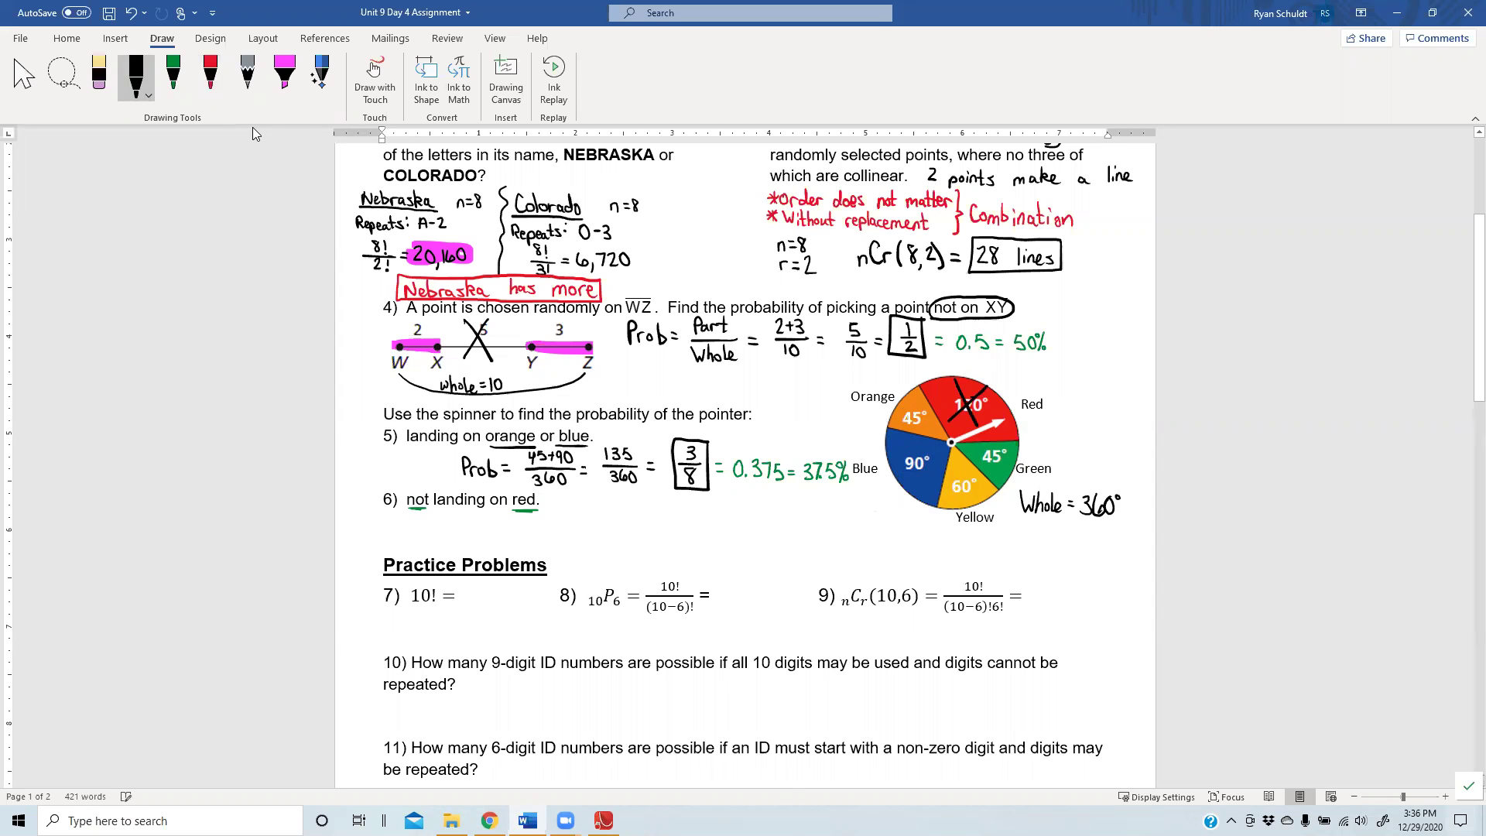
- Write Prob = (45+90+60+45)/360 = 240/360 below problem 6
mouse_move(418, 521)
left_mouse_down()
mouse_move(418, 543)
mouse_move(445, 526)
mouse_move(433, 543)
left_mouse_up()
left_click_drag(447, 525, 448, 543)
left_click_drag(479, 516, 484, 529)
mouse_move(485, 517)
left_mouse_down()
mouse_move(510, 531)
mouse_move(550, 520)
left_mouse_up()
mouse_move(556, 526)
left_mouse_down()
mouse_move(580, 531)
mouse_move(479, 536)
mouse_move(521, 556)
mouse_move(537, 546)
left_mouse_up()
left_click_drag(551, 541, 550, 540)
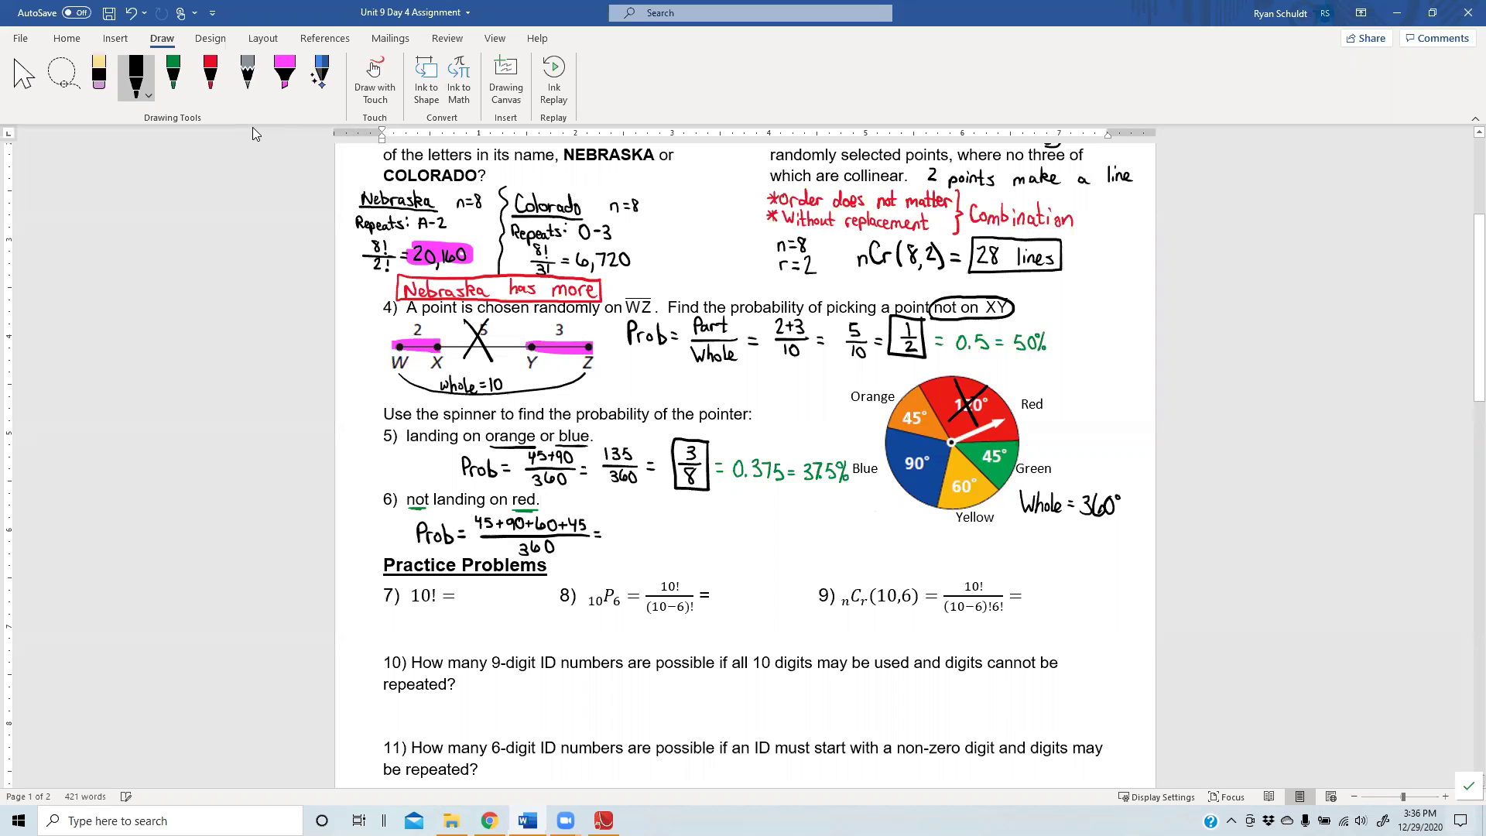
mouse_move(615, 522)
left_mouse_down()
mouse_move(648, 537)
mouse_move(617, 554)
mouse_move(639, 544)
left_mouse_up()
left_click(603, 820)
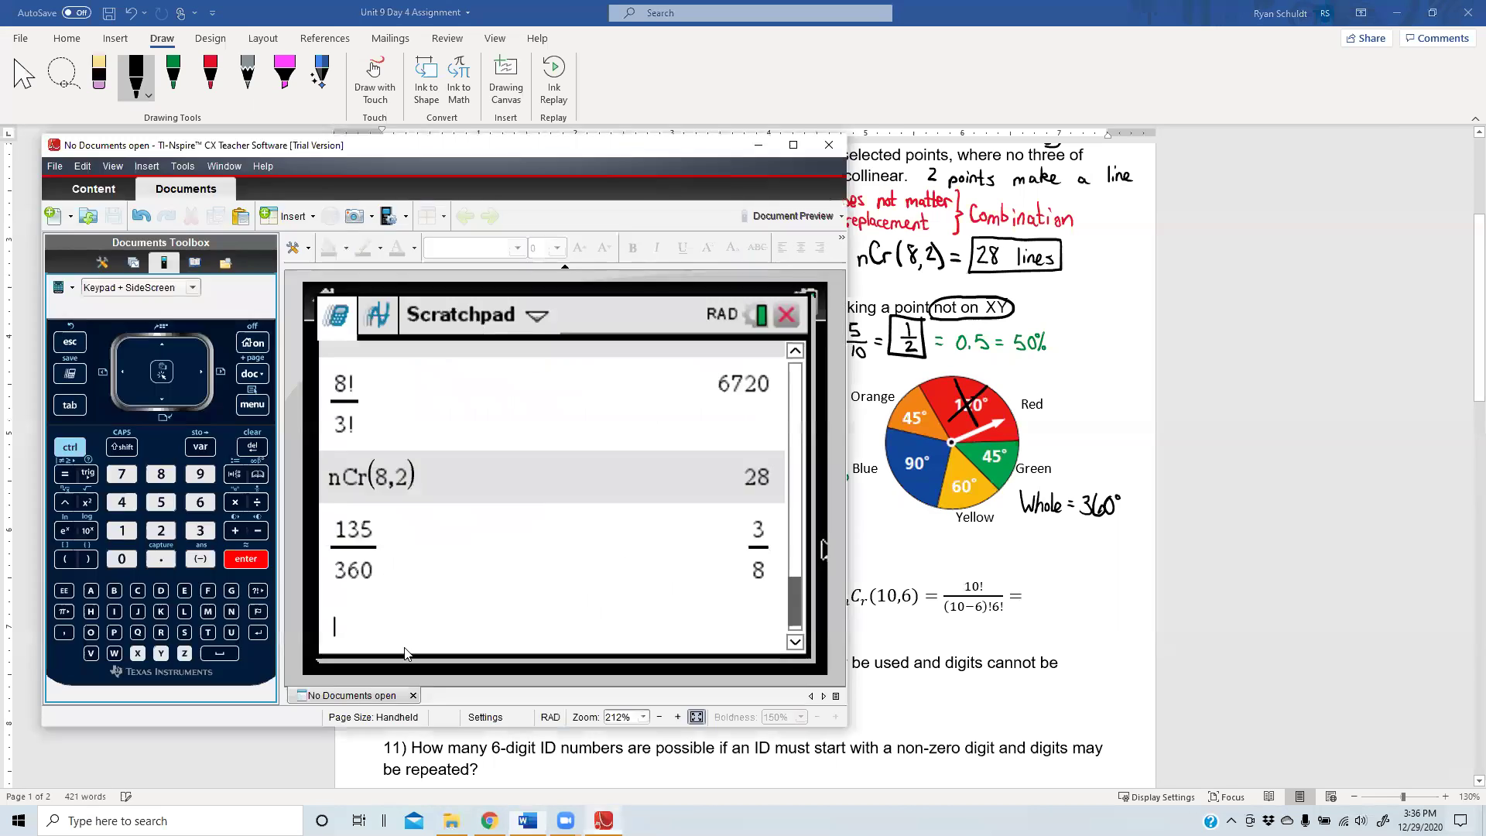
- Key in 240 ÷ 360 on the Scratchpad to get 2/3, then switch back to Word
left_click(161, 530)
left_click(122, 502)
left_click(122, 559)
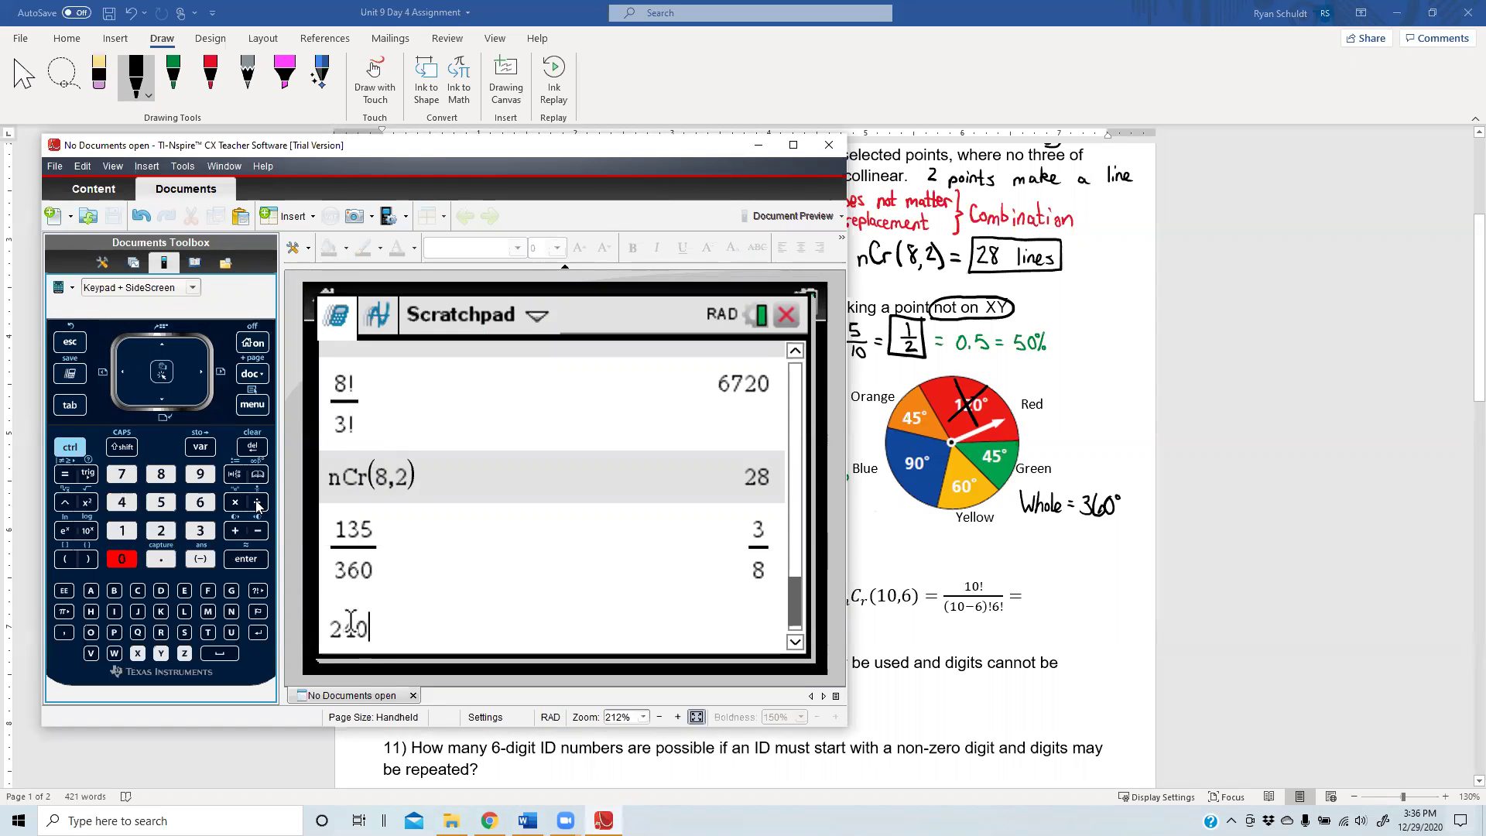
left_click(256, 502)
left_click(200, 530)
left_click(199, 502)
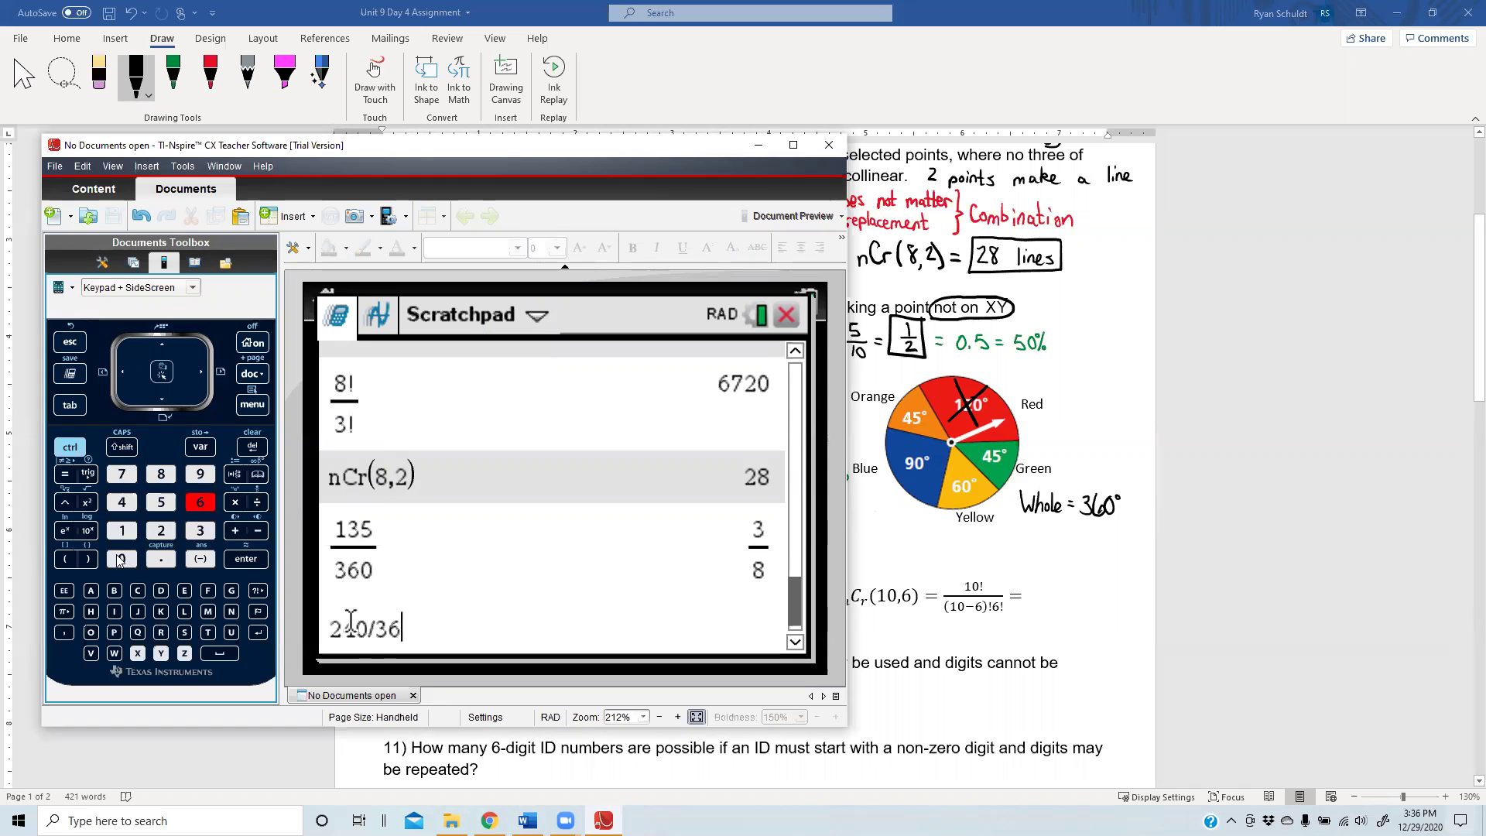
left_click(121, 558)
left_click(253, 561)
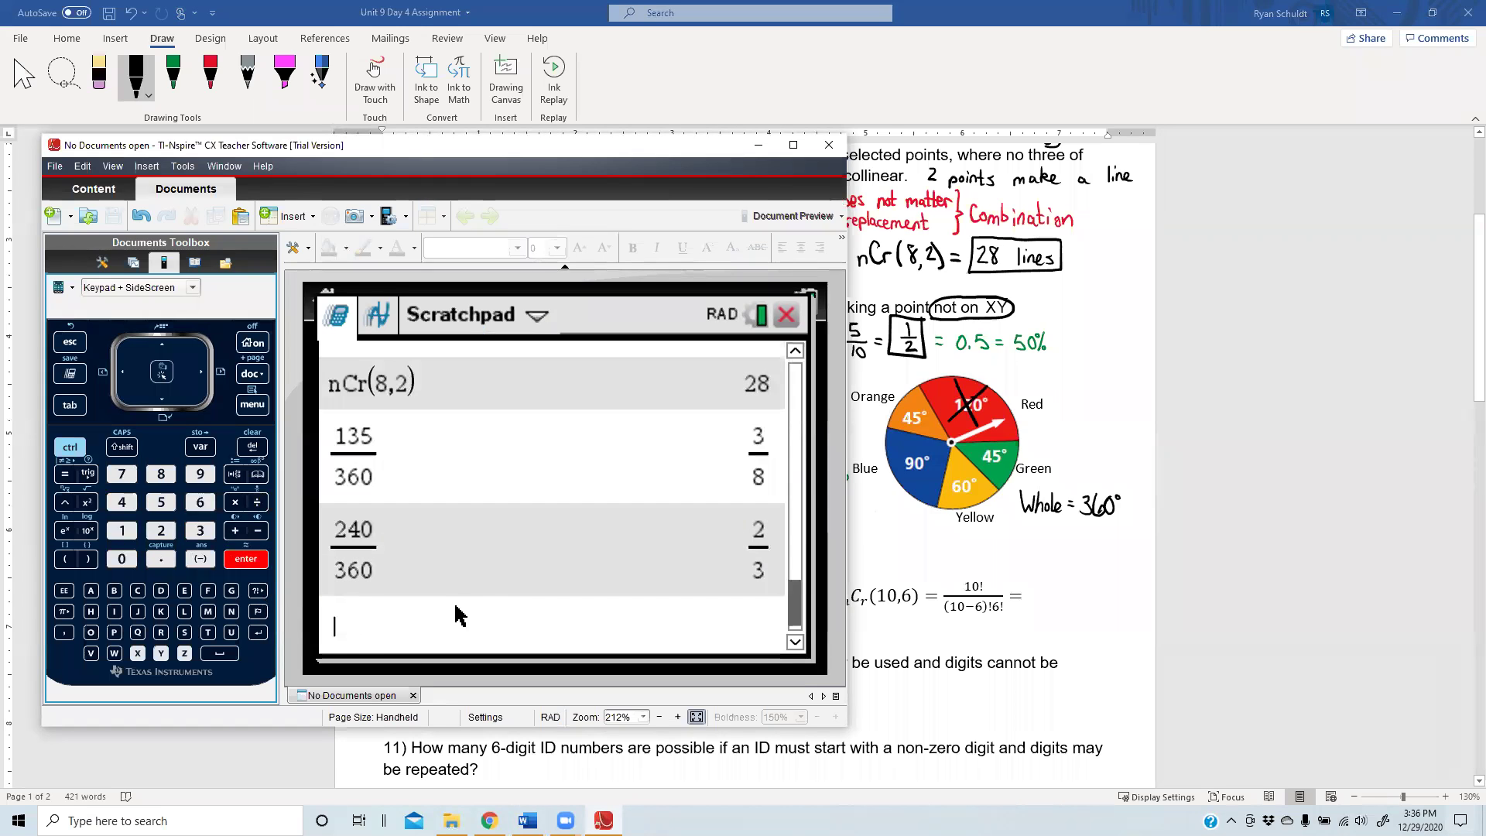
key("alt+Tab")
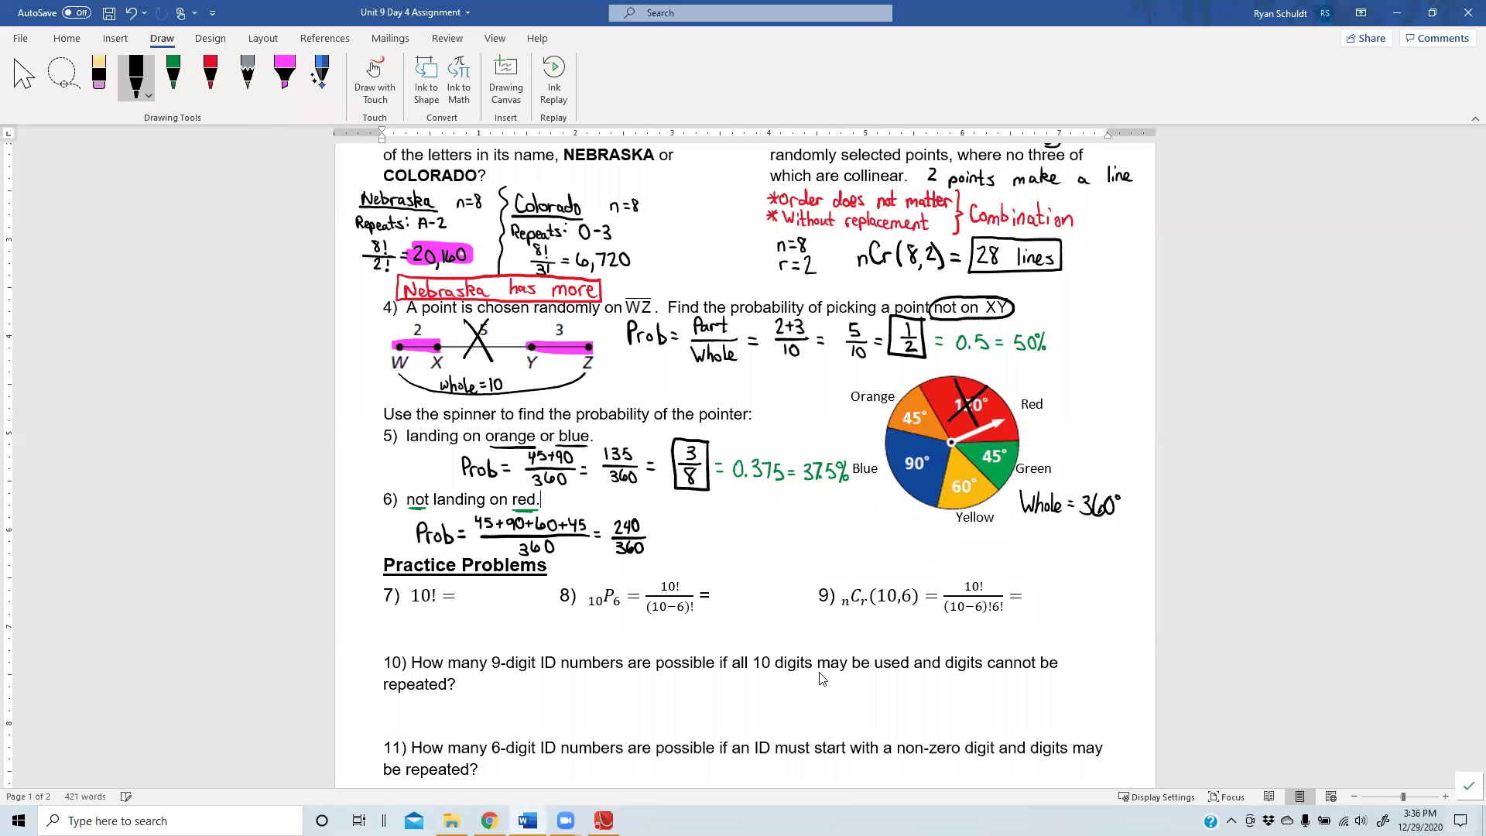
- Box 2/3 (redoing the 3), add 0.667 = 66.7% in green, and scroll down
mouse_move(682, 525)
left_mouse_down()
mouse_move(696, 540)
mouse_move(682, 555)
mouse_move(701, 565)
mouse_move(664, 564)
mouse_move(703, 519)
left_mouse_up()
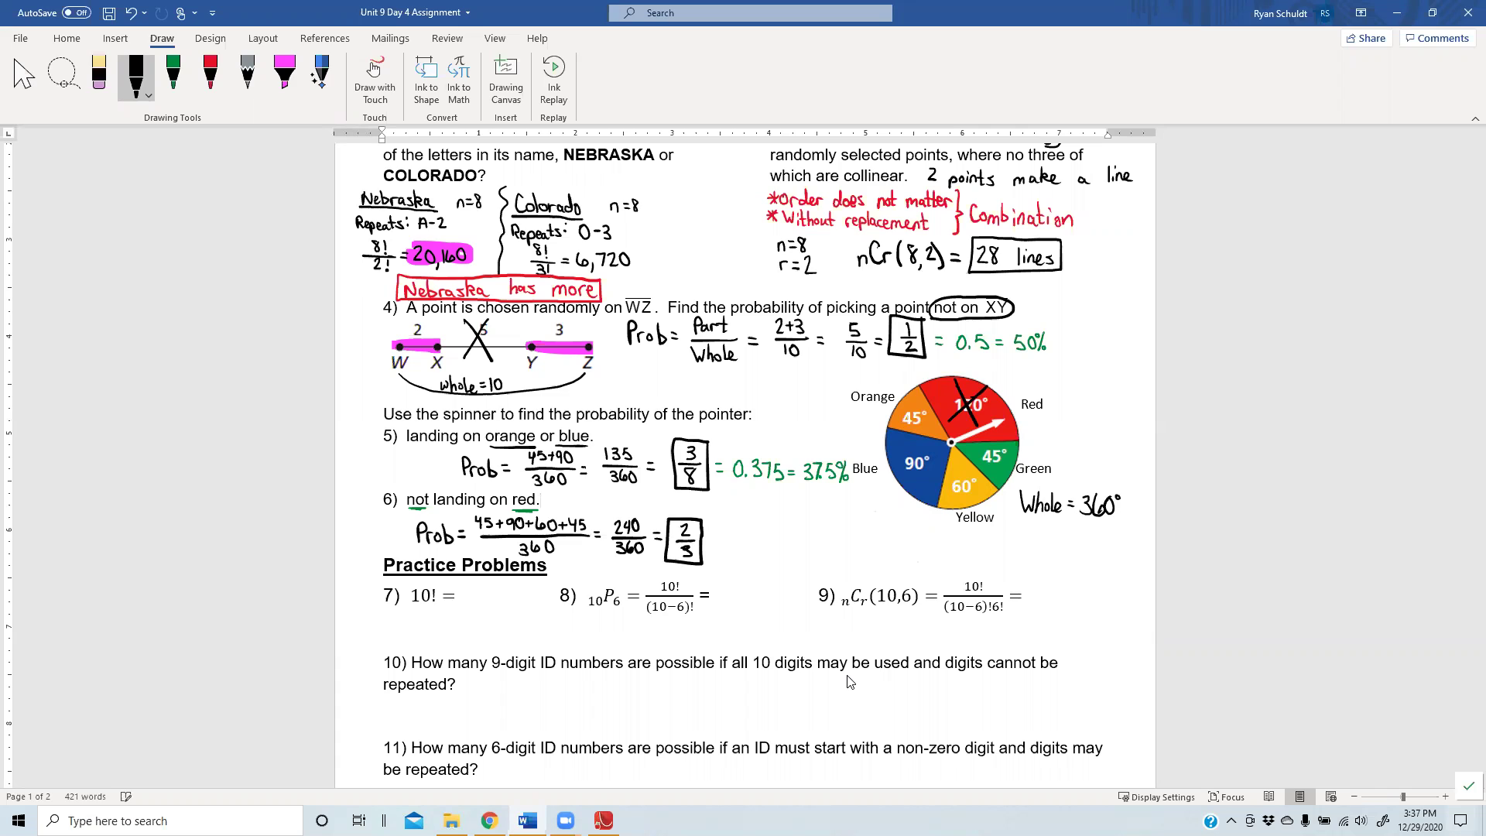
left_click(686, 548)
left_click(174, 78)
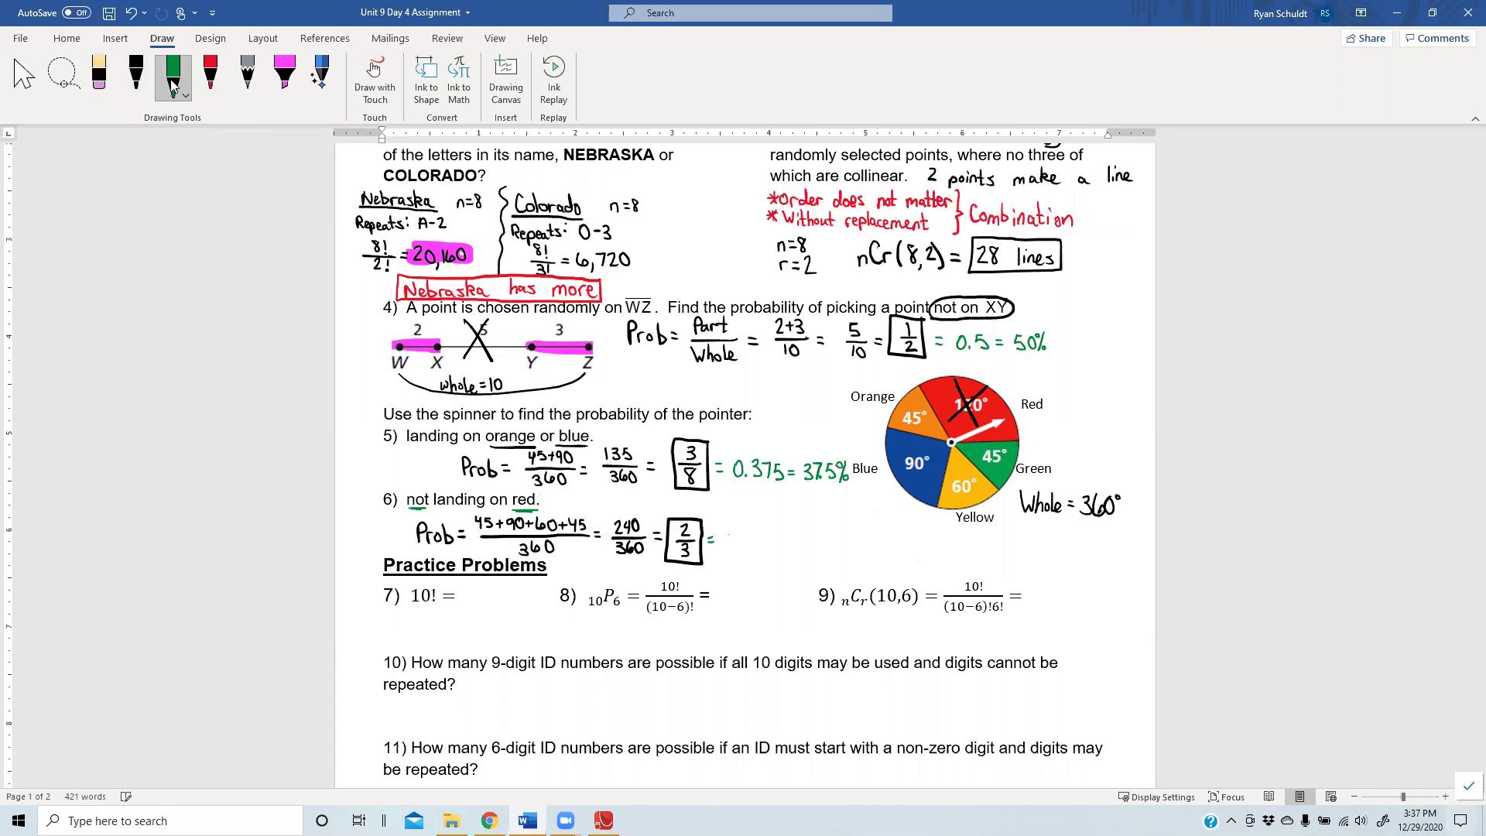
left_click_drag(732, 528, 773, 546)
left_click_drag(804, 531, 843, 548)
left_click(829, 547)
left_click(1464, 292)
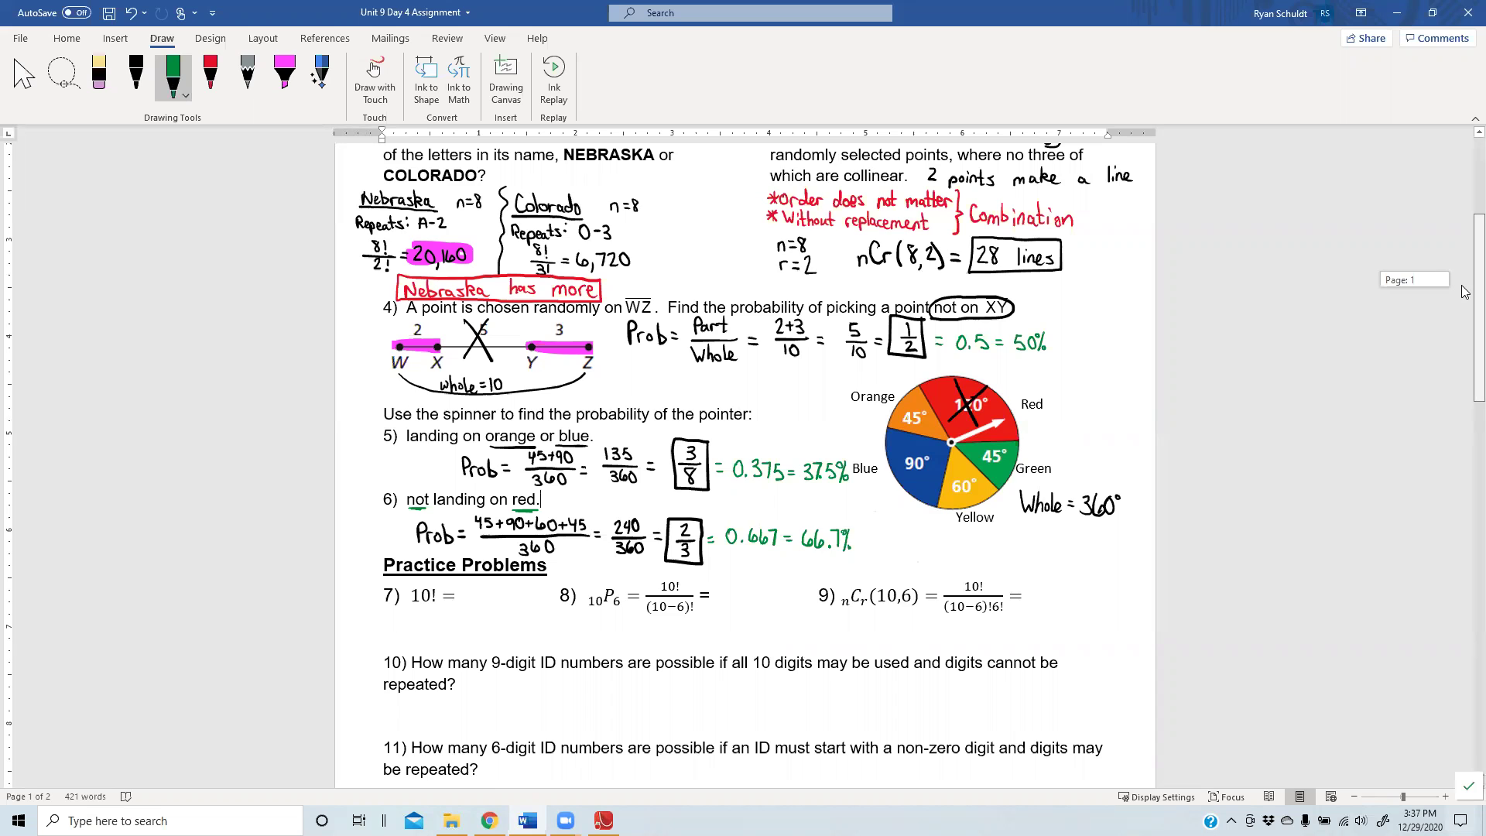
left_click_drag(1464, 291, 1464, 345)
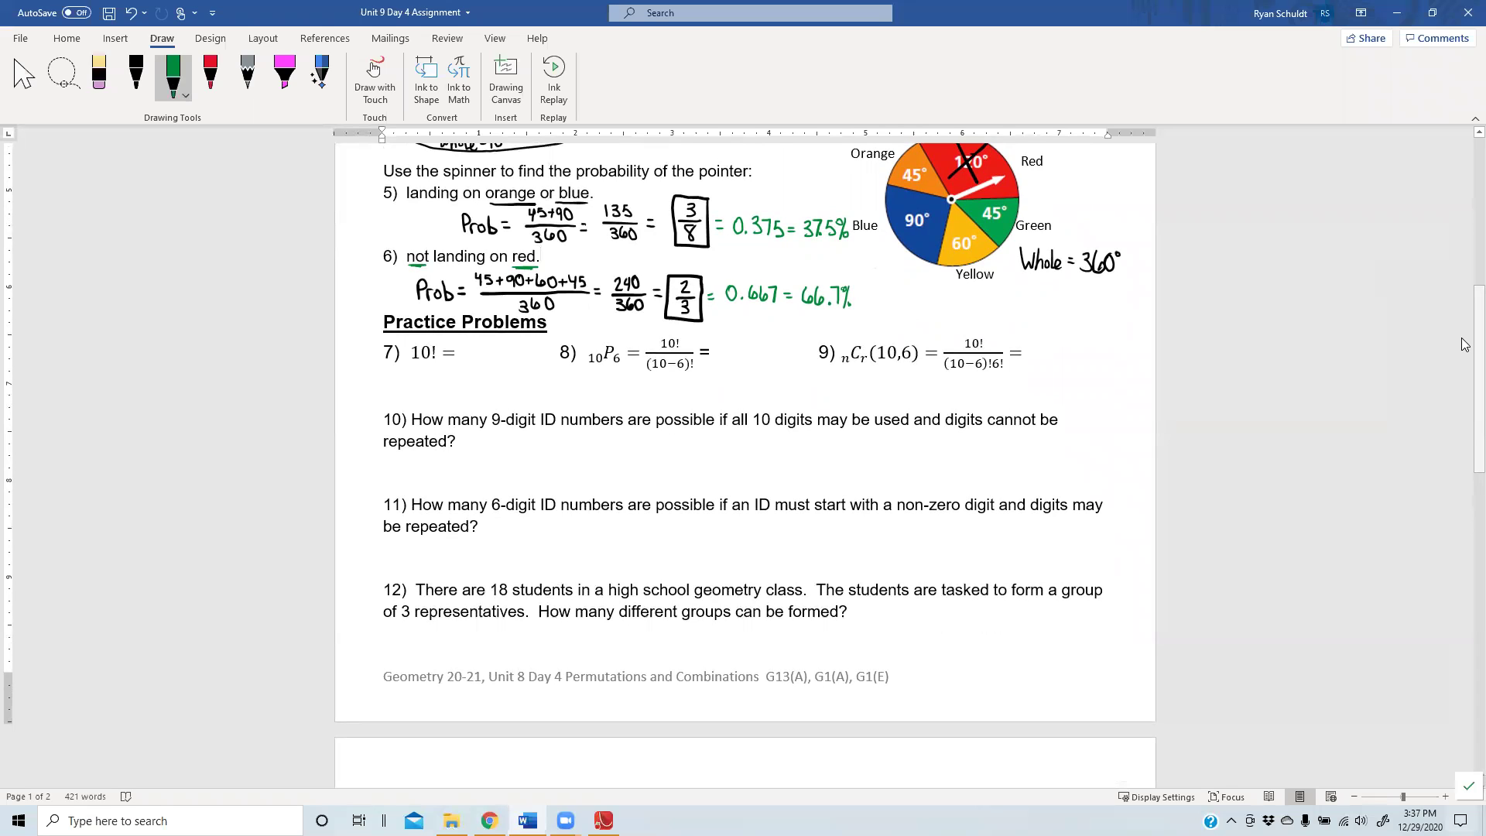
- Drag the scrollbar down to show page 2 with problems 18–23 on chips and the spinner
left_click_drag(1464, 343, 1442, 631)
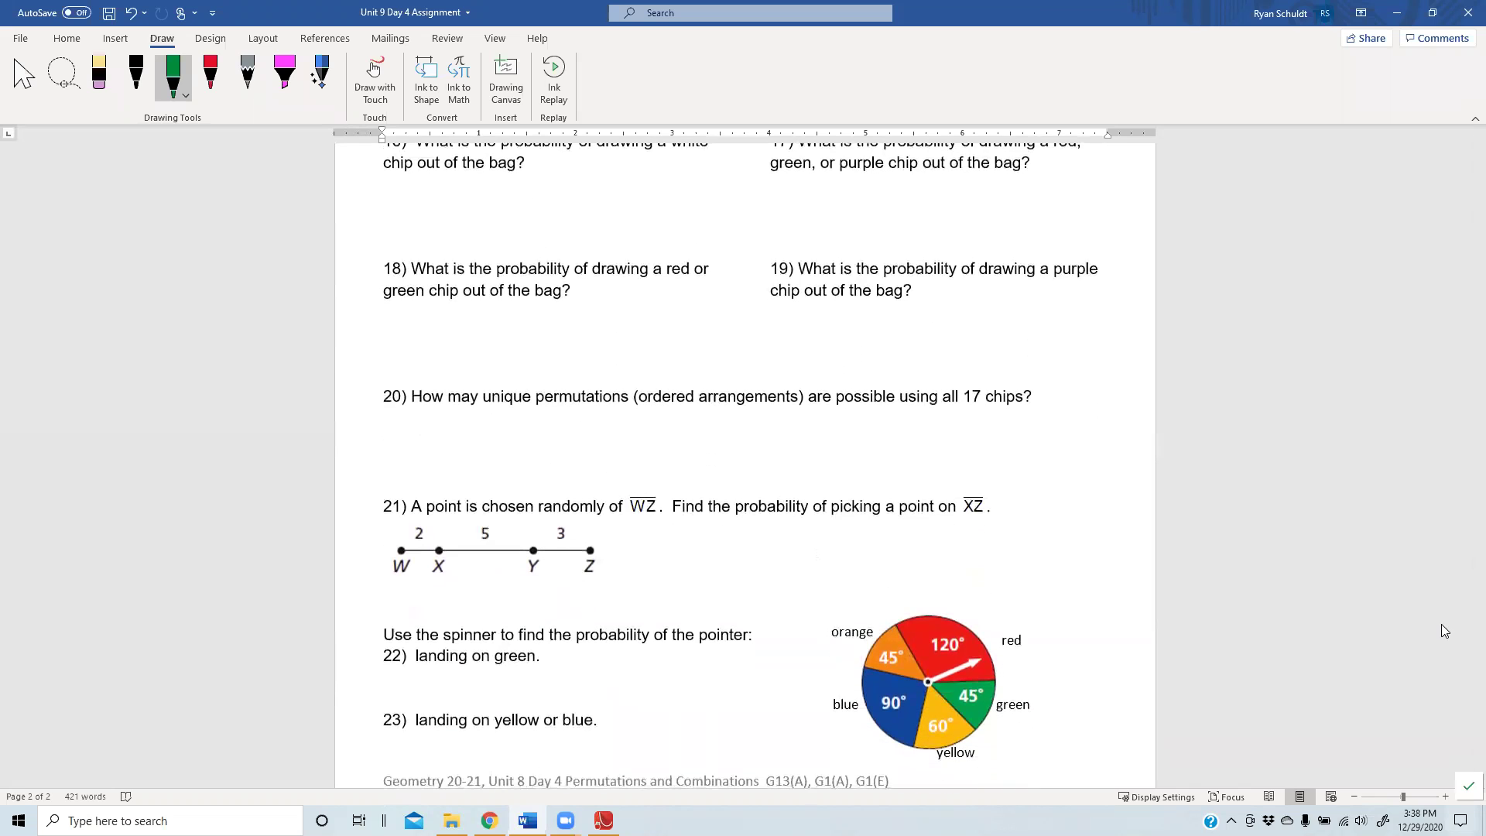